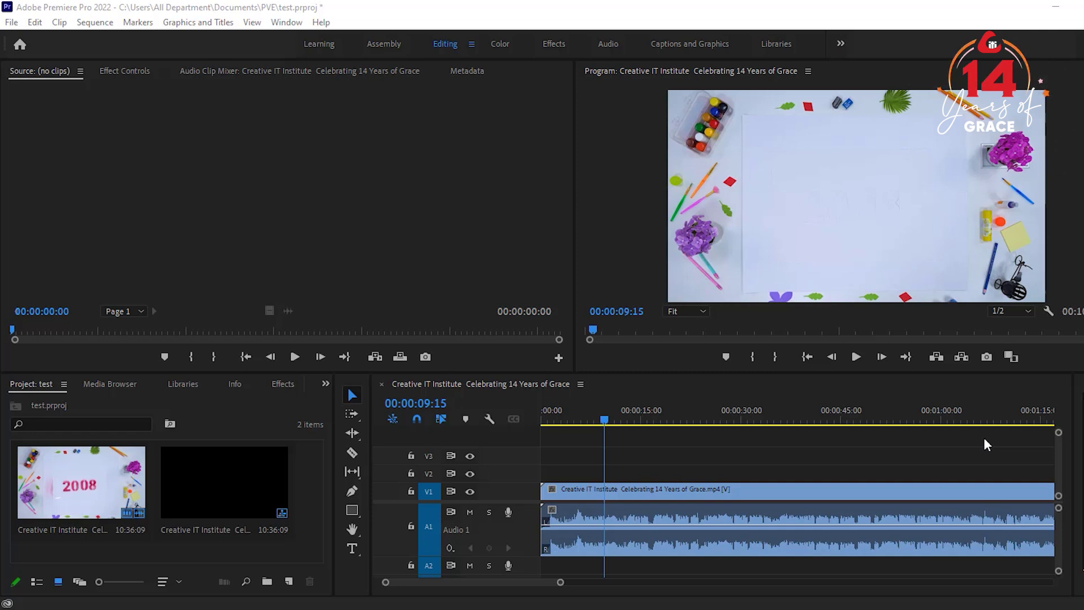
# - Open the Text panel from the Window menu to show its Captions tab
pyautogui.moveTo(605, 421); pyautogui.dragTo(714, 415)
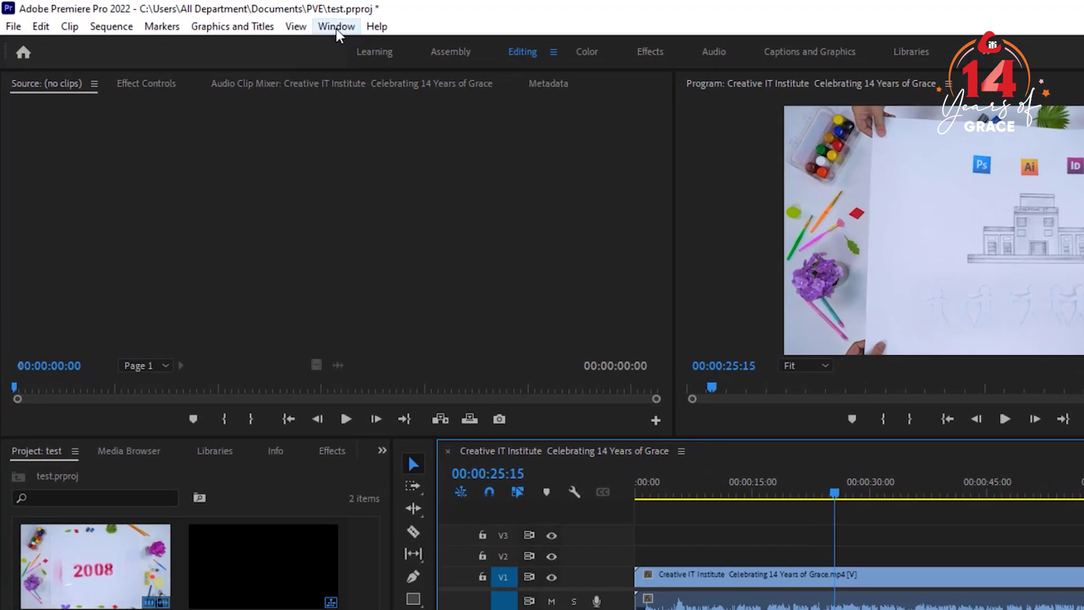
pyautogui.click(287, 23)
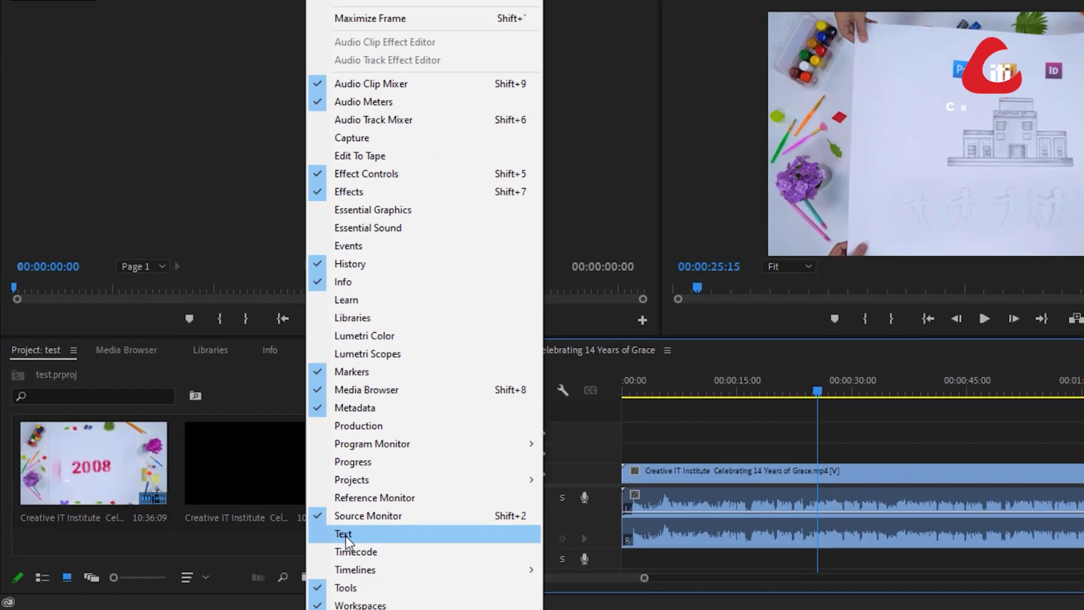
pyautogui.click(420, 518)
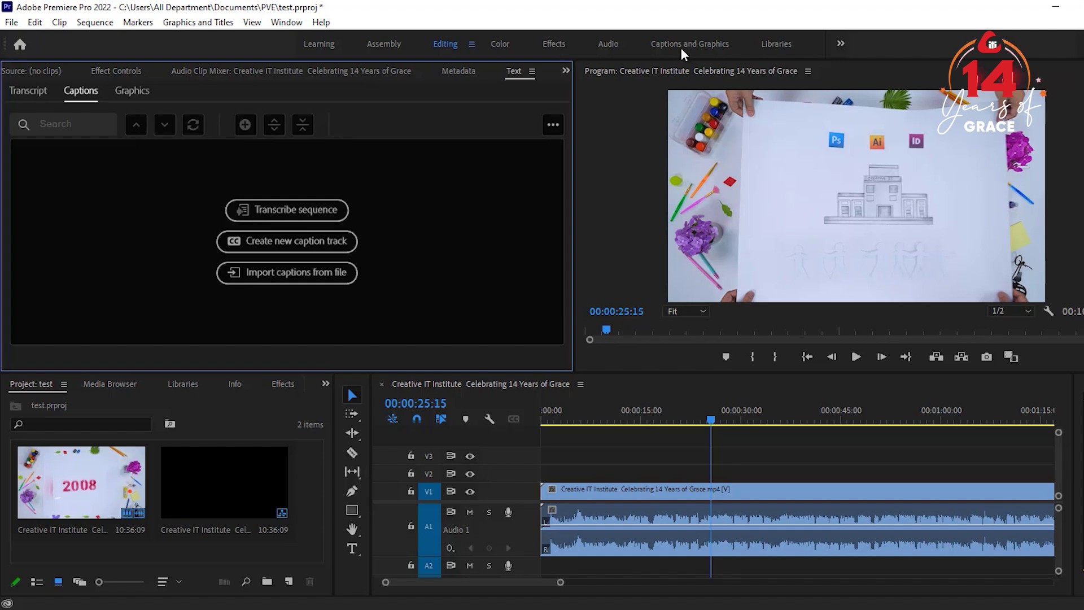
# - Add a new caption track with Format Subtitle and Style None
pyautogui.click(306, 244)
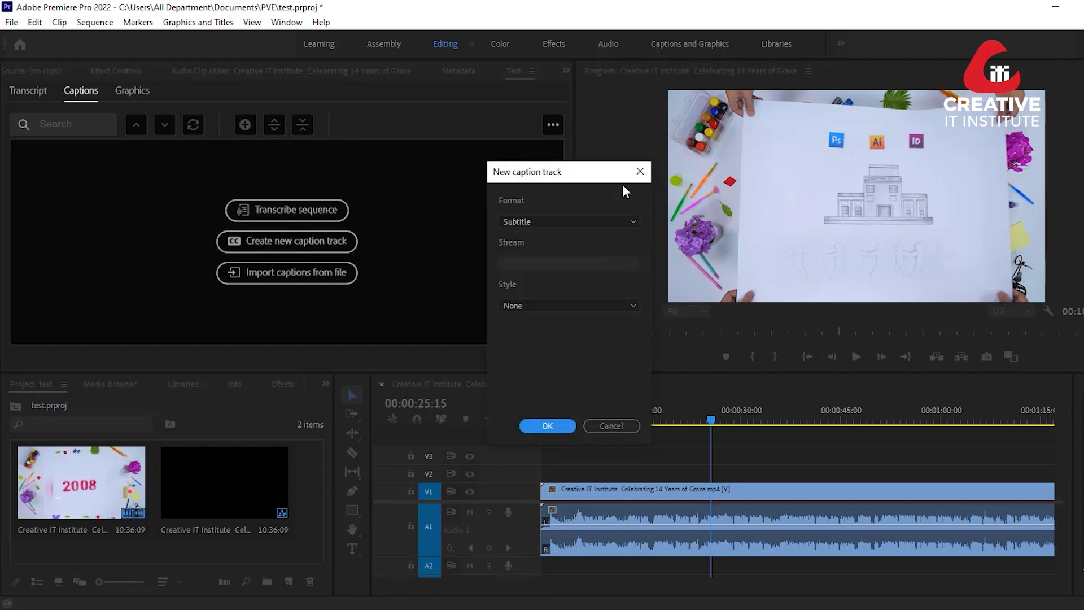
pyautogui.click(554, 425)
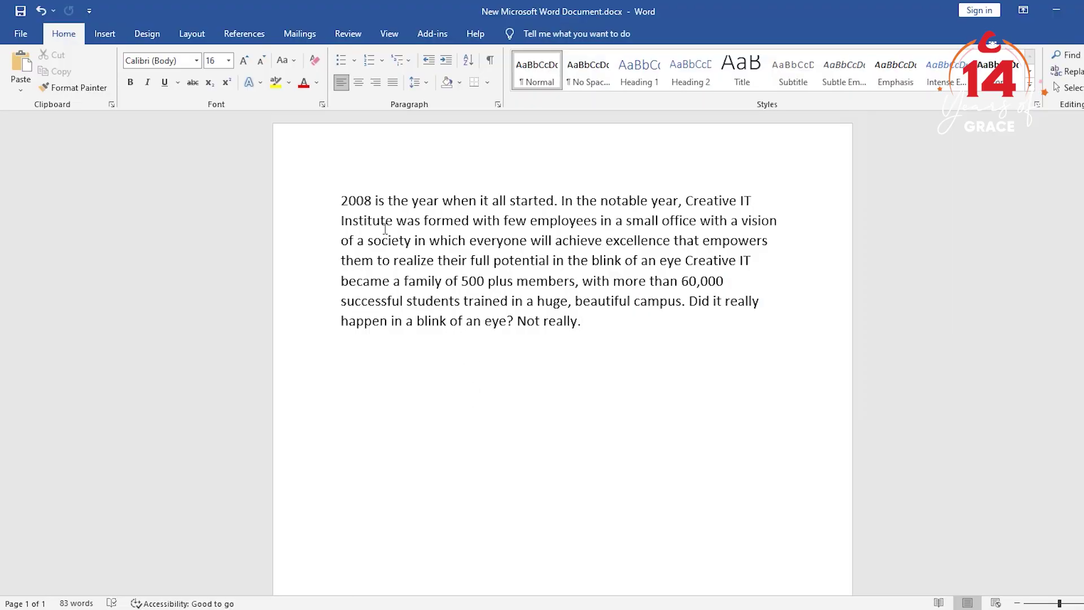
# - Scrub the timeline back to about 00:00:13:09, where the 2008 title appears
pyautogui.moveTo(339, 197); pyautogui.dragTo(631, 347)
pyautogui.click(631, 347)
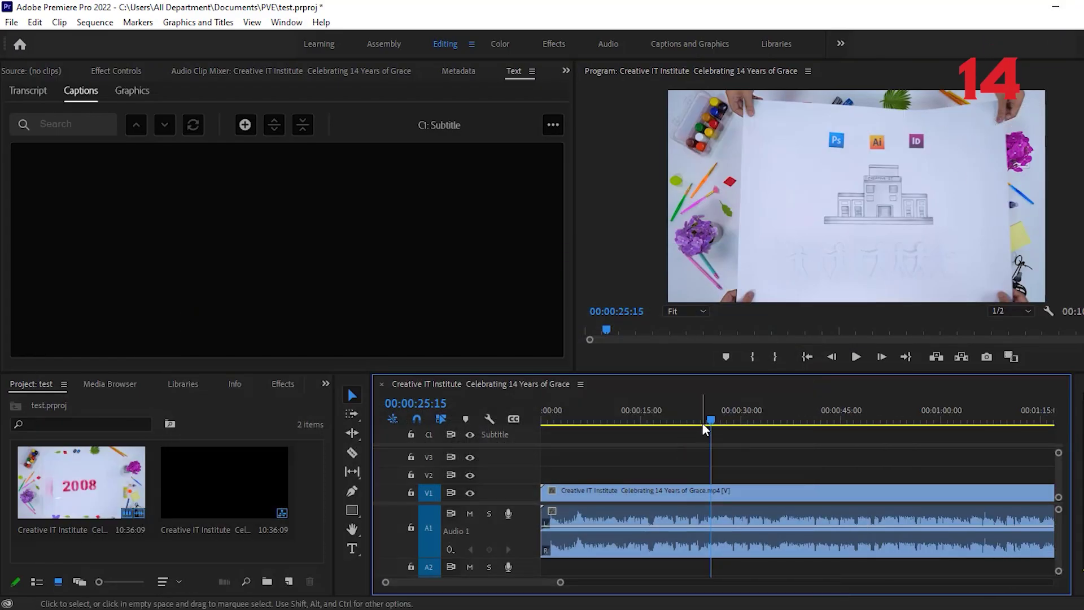
pyautogui.moveTo(711, 420); pyautogui.dragTo(697, 420)
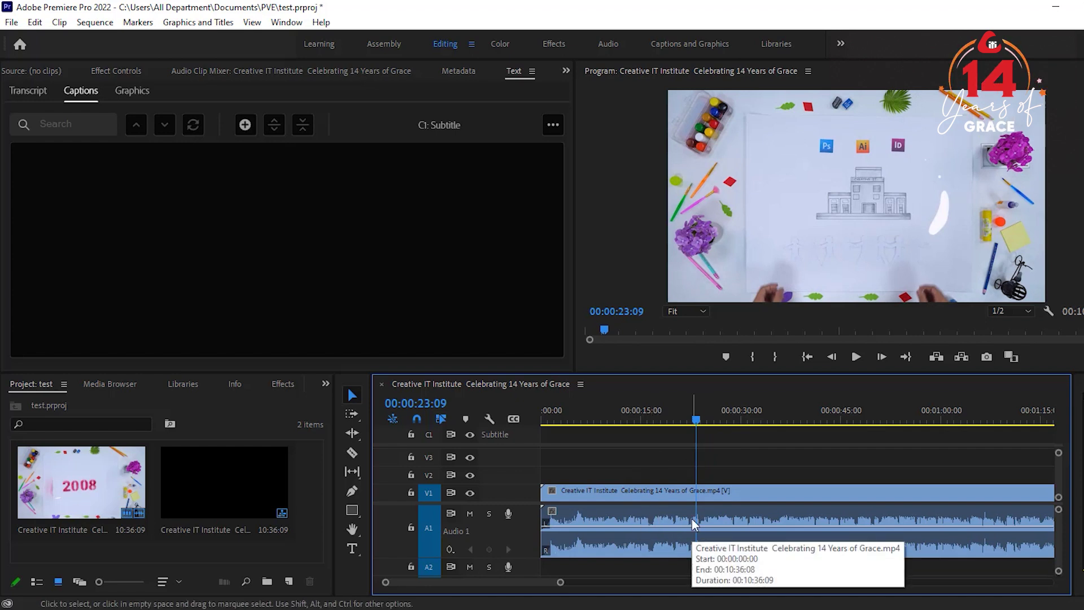
pyautogui.moveTo(696, 420); pyautogui.dragTo(618, 422)
pyautogui.press('space')
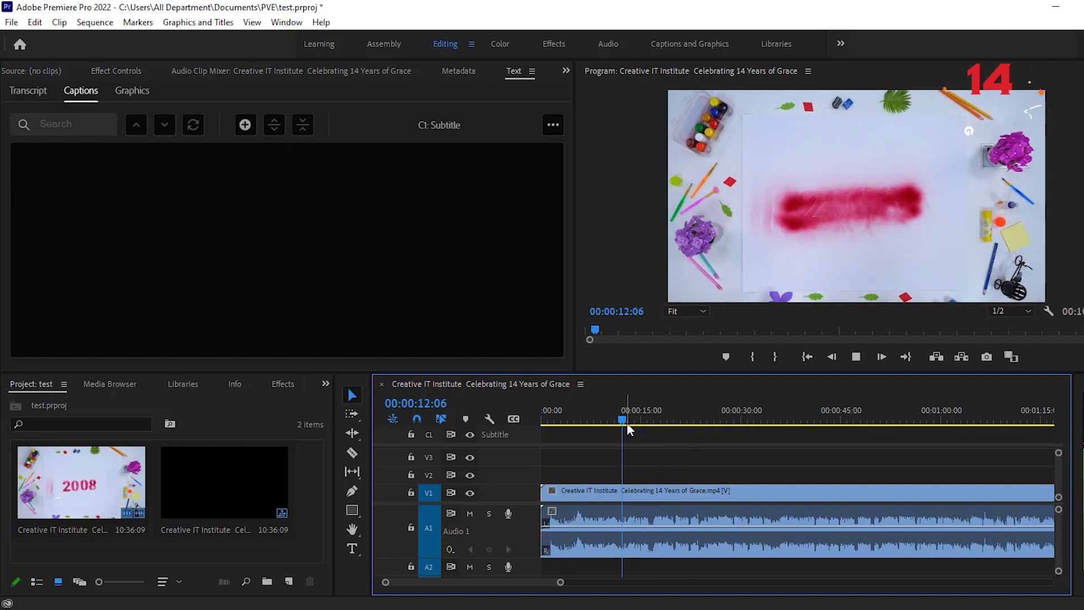
pyautogui.press('space')
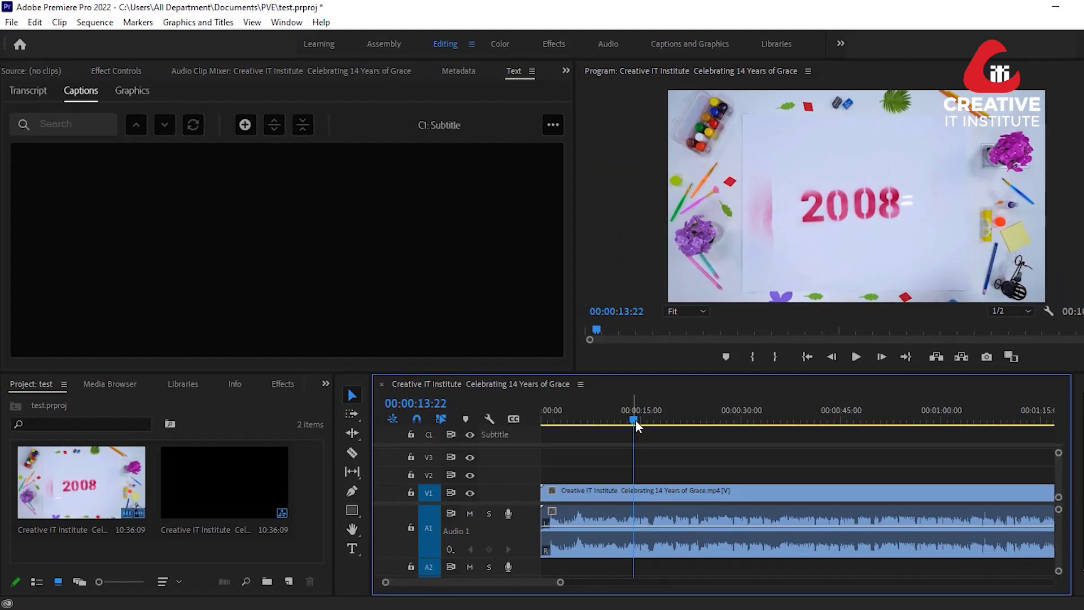
pyautogui.moveTo(635, 419); pyautogui.dragTo(631, 420)
pyautogui.click(299, 241)
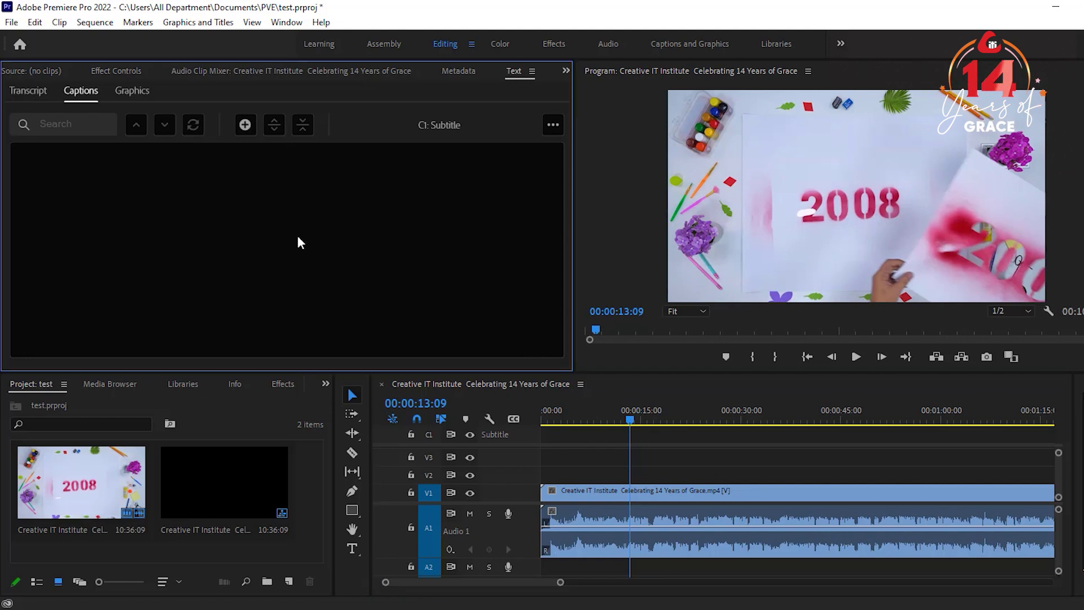
# - Add a New Caption placeholder at 00:00:13:02 over the 2008 scene and preview it
pyautogui.click(245, 125)
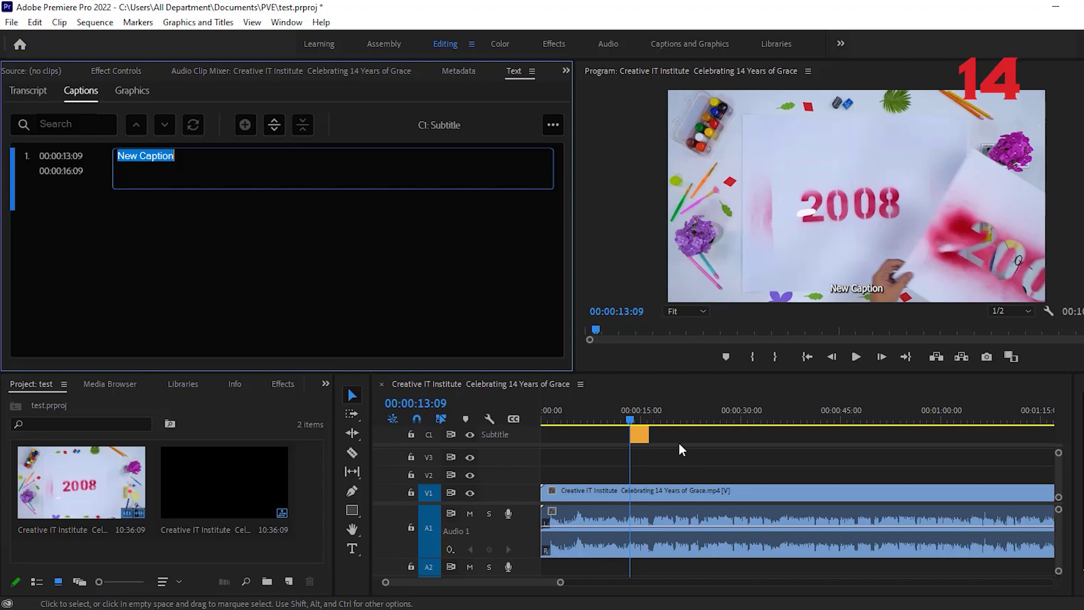
pyautogui.click(673, 456)
pyautogui.press('=')
pyautogui.press('space')
pyautogui.moveTo(781, 423)
pyautogui.mouseDown()
pyautogui.moveTo(743, 421)
pyautogui.moveTo(785, 426)
pyautogui.moveTo(770, 435)
pyautogui.mouseUp()
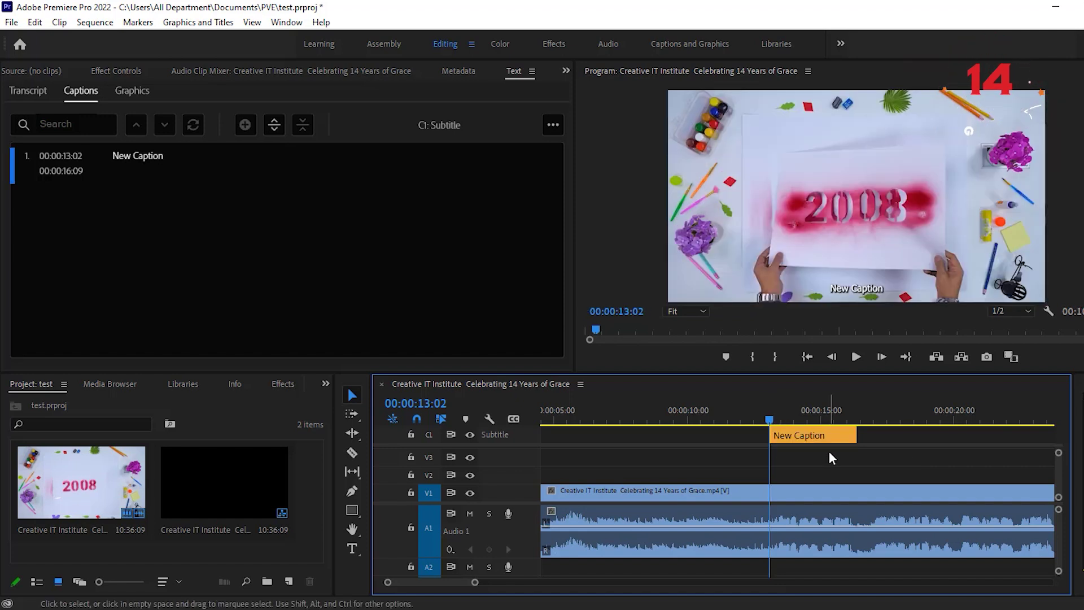
pyautogui.press('space')
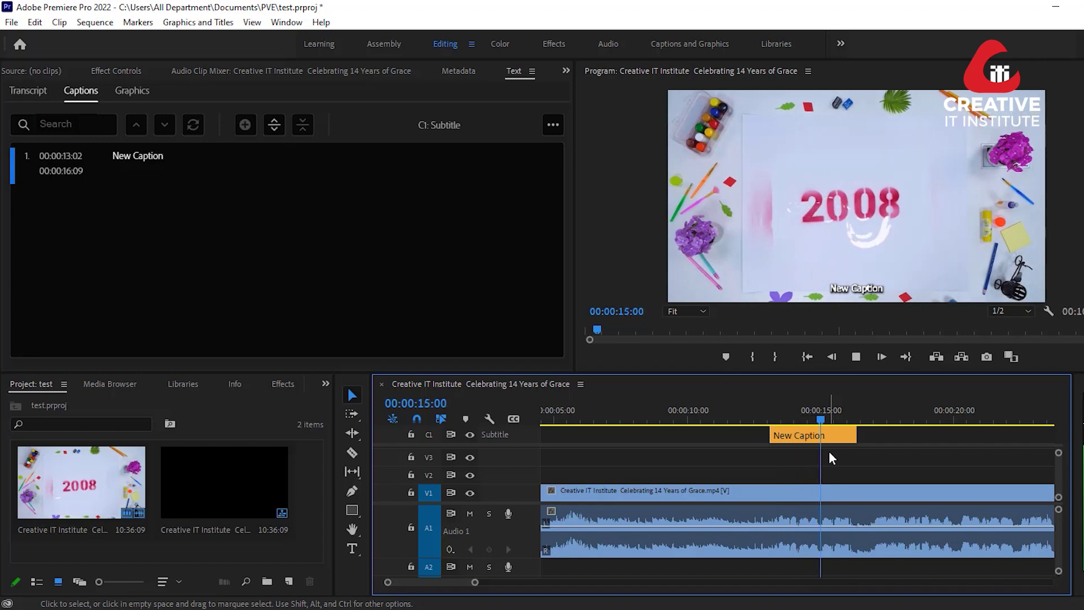
pyautogui.press('space')
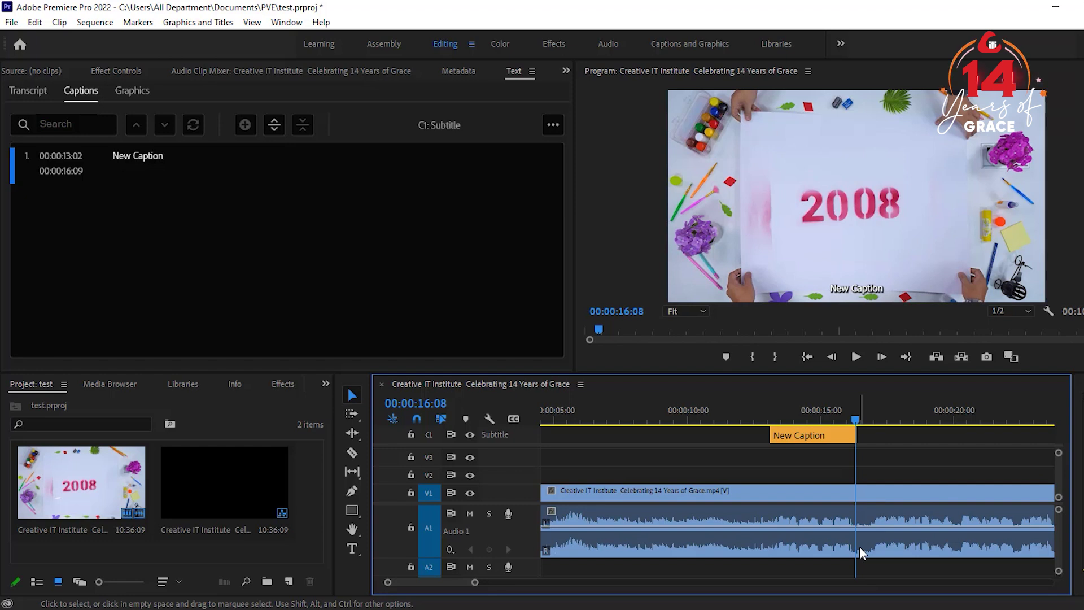
# - Trim the caption to end at 00:00:16:08 and replay the captioned section
pyautogui.moveTo(854, 437); pyautogui.dragTo(853, 438)
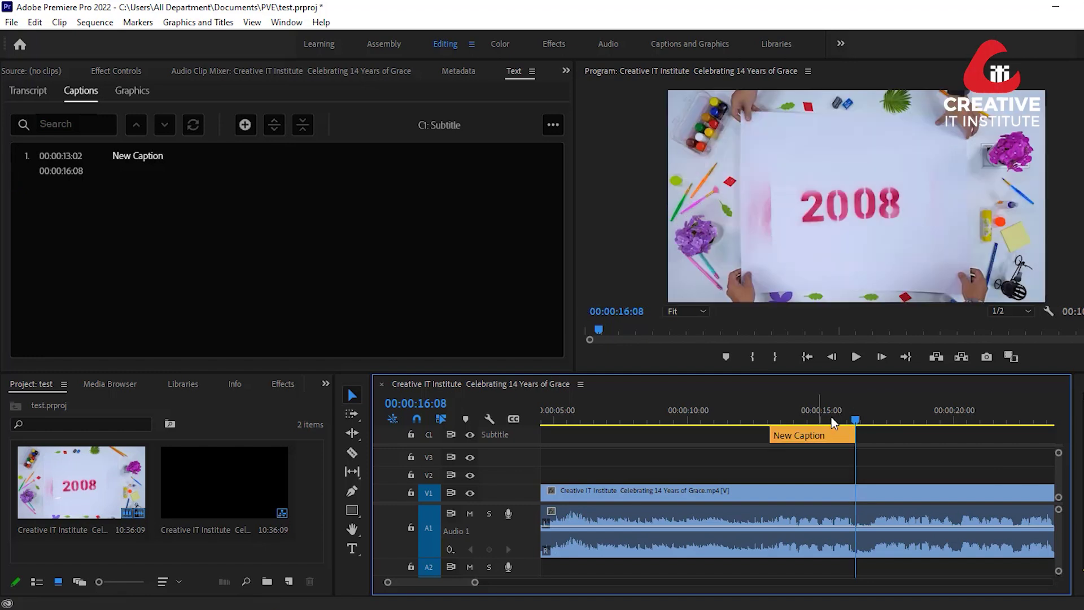
pyautogui.click(809, 420)
pyautogui.moveTo(808, 419); pyautogui.dragTo(803, 419)
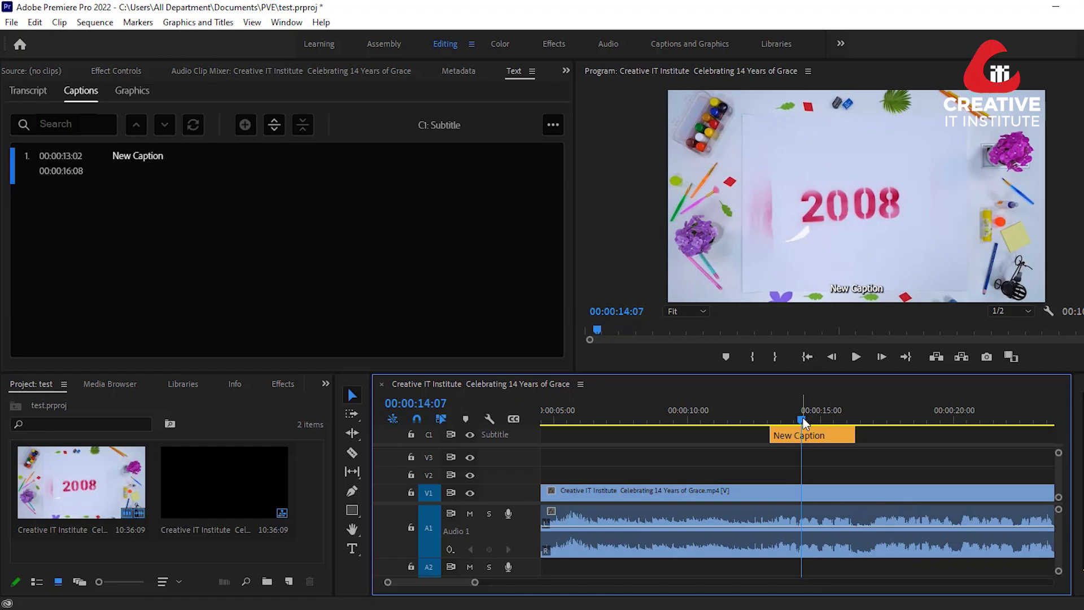
pyautogui.moveTo(804, 423); pyautogui.dragTo(772, 420)
pyautogui.press('space')
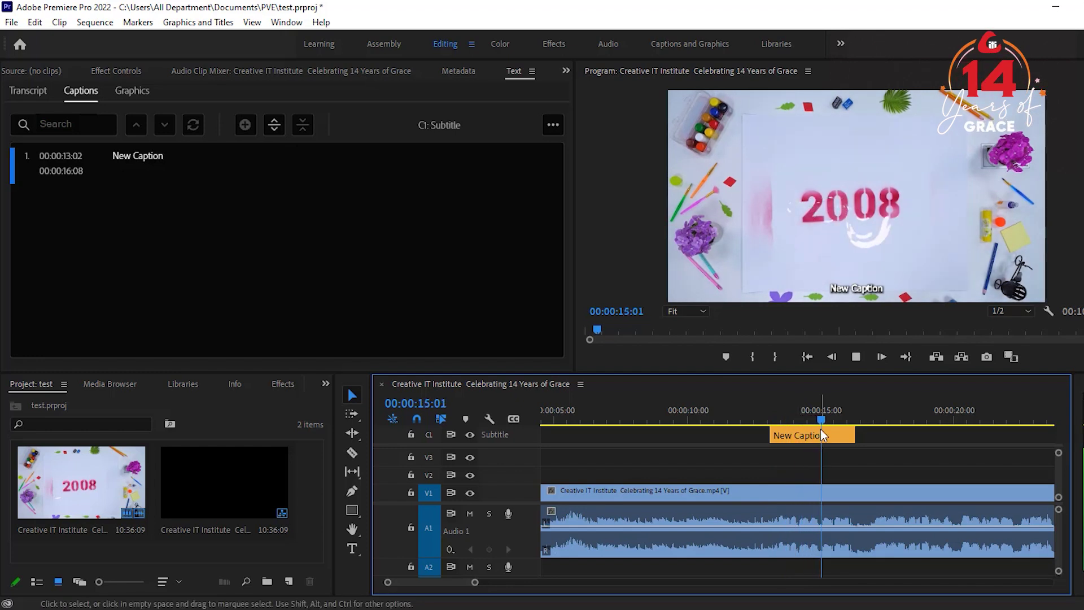
pyautogui.press('space')
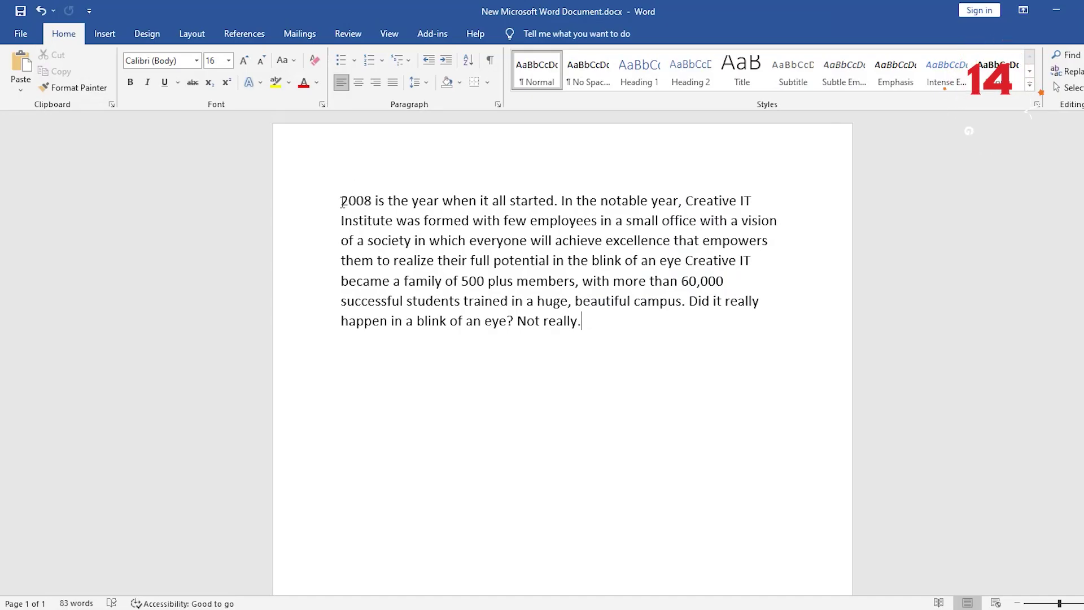
# - Copy '2008 is the year when it all started' from Word into the first caption
pyautogui.moveTo(342, 202); pyautogui.dragTo(557, 201)
pyautogui.hotkey('ctrl', 'c')
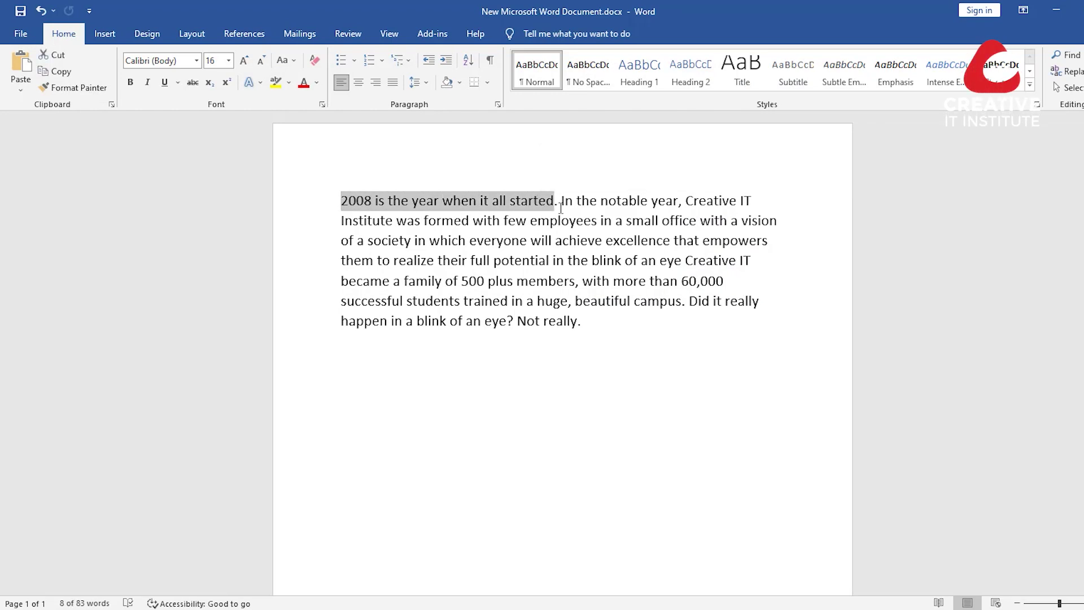
pyautogui.click(1058, 11)
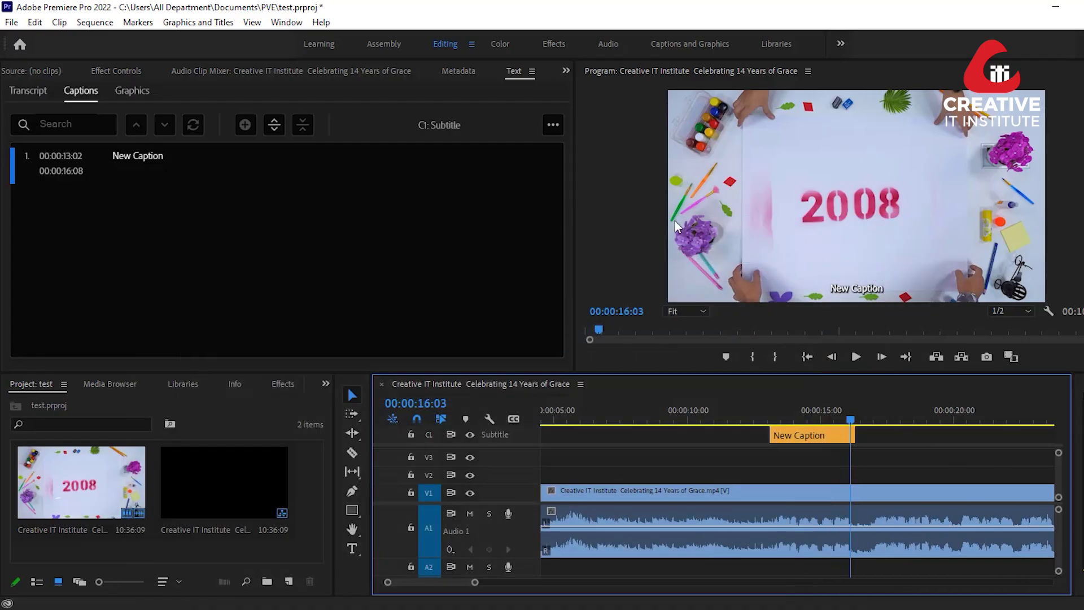
pyautogui.doubleClick(144, 157)
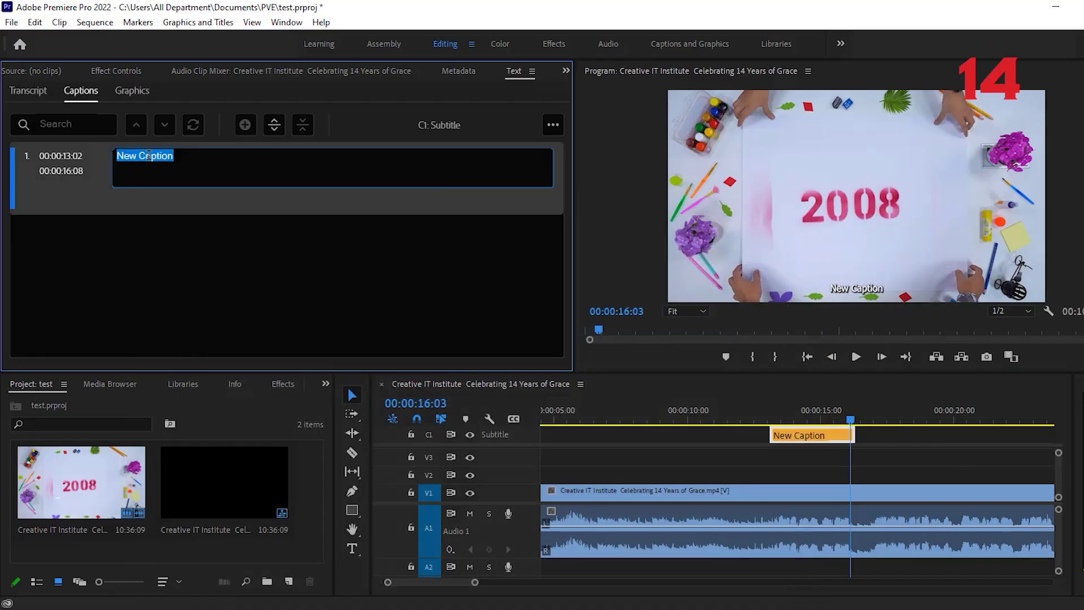
pyautogui.hotkey('ctrl', 'v')
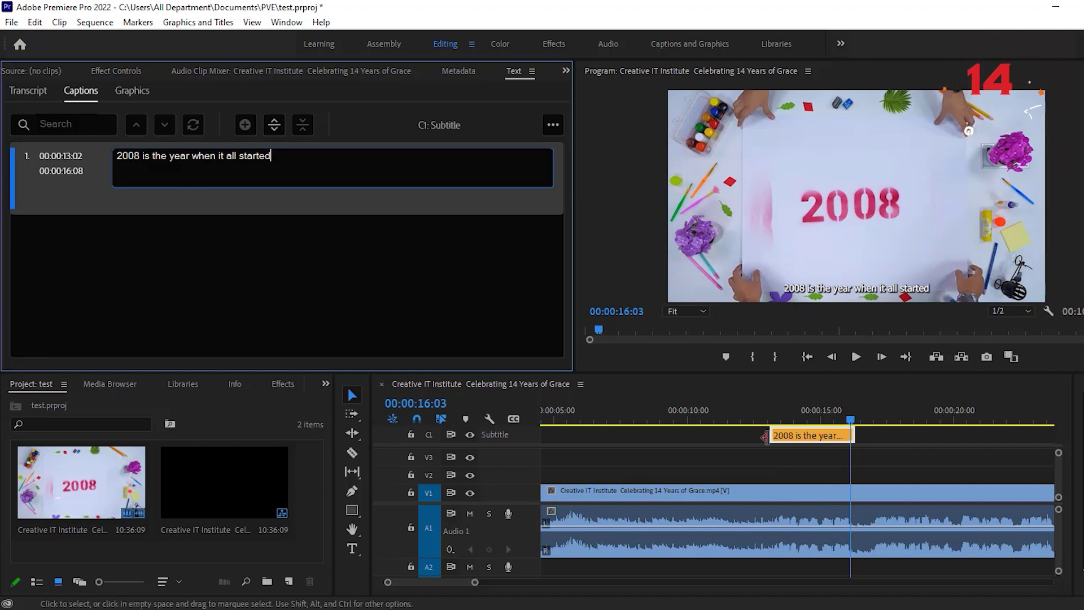
# - Review the first caption and park the playhead at 00:00:16:23
pyautogui.moveTo(783, 423); pyautogui.dragTo(751, 420)
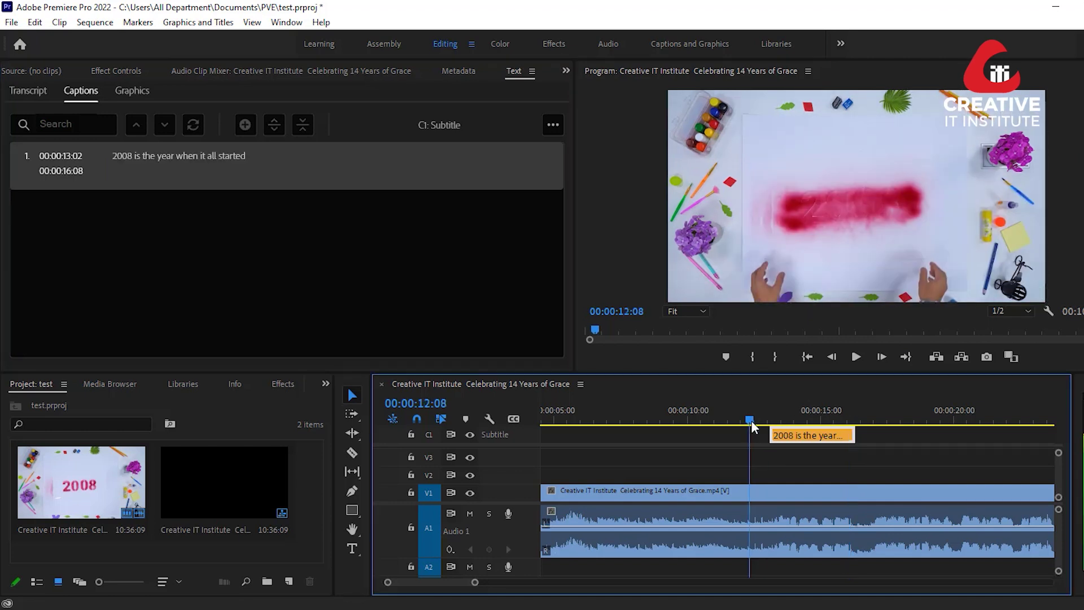
pyautogui.press('space')
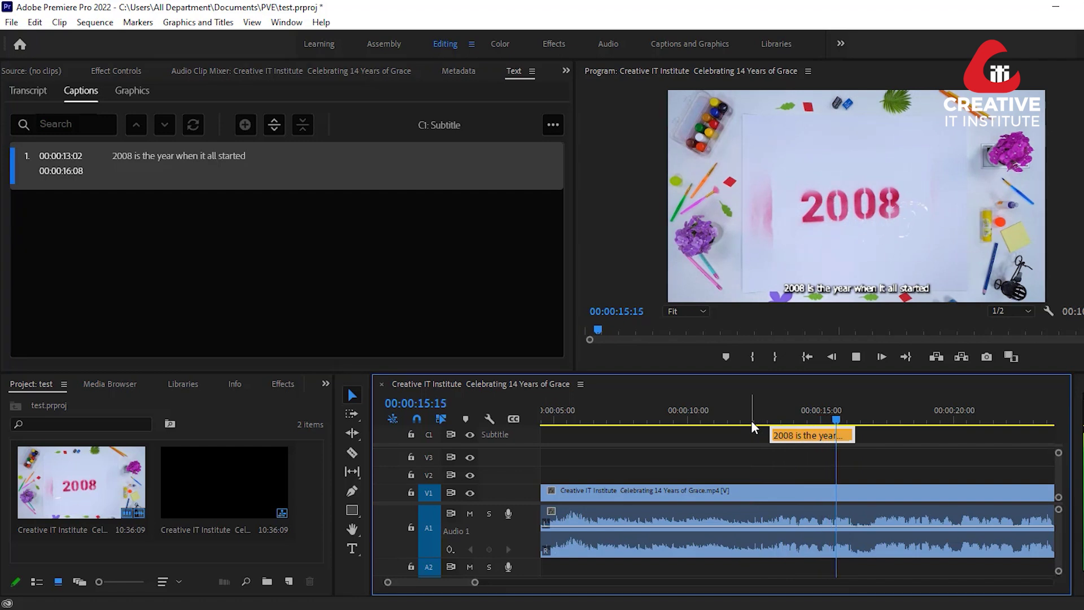
pyautogui.press('space')
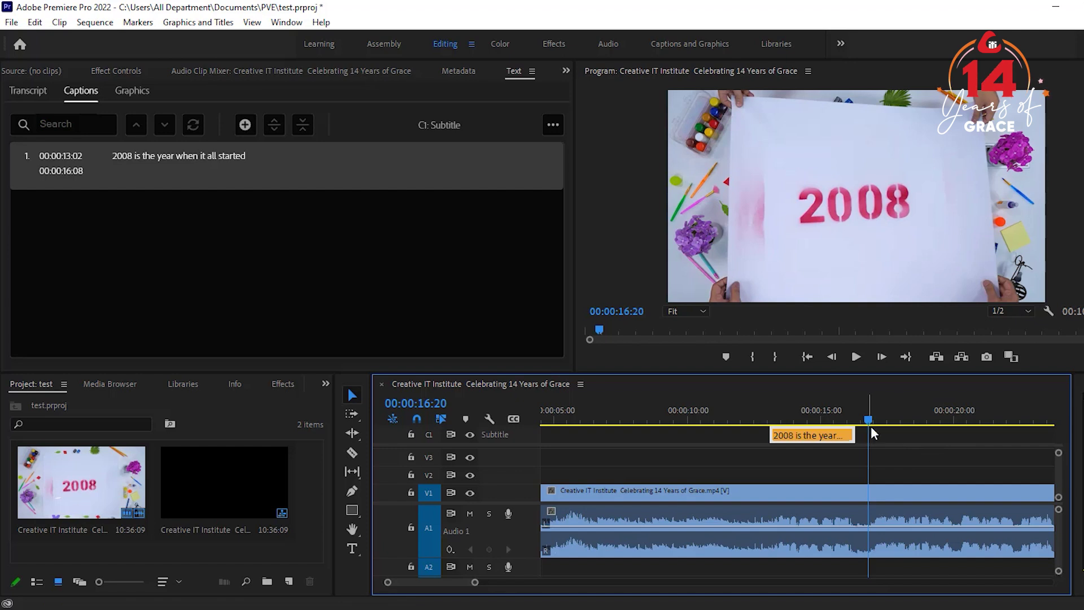
pyautogui.hotkey('shift', 'Left')
pyautogui.press('space')
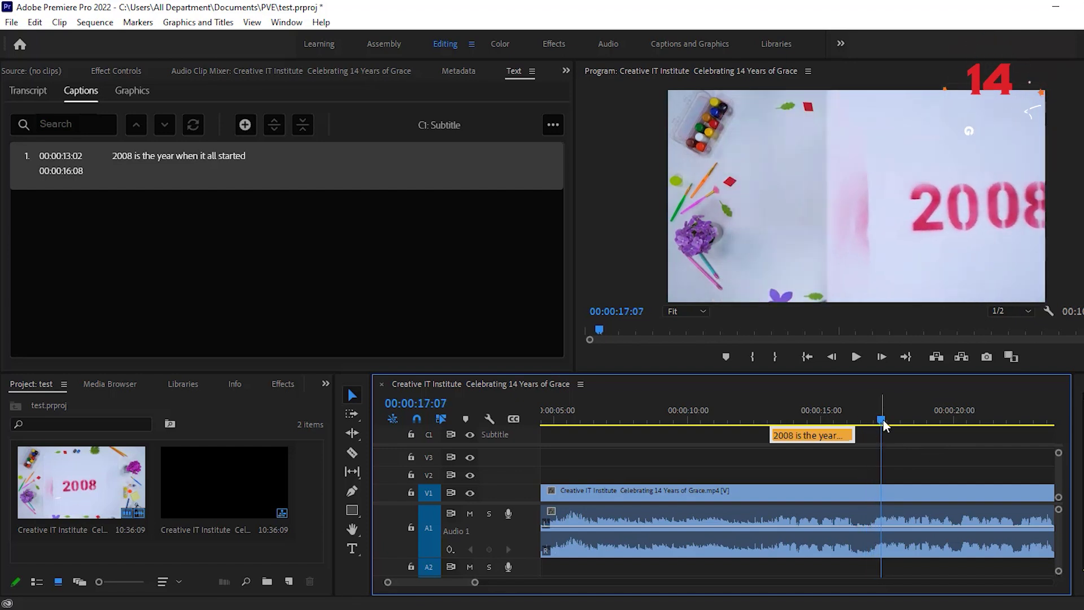
pyautogui.moveTo(876, 419); pyautogui.dragTo(873, 418)
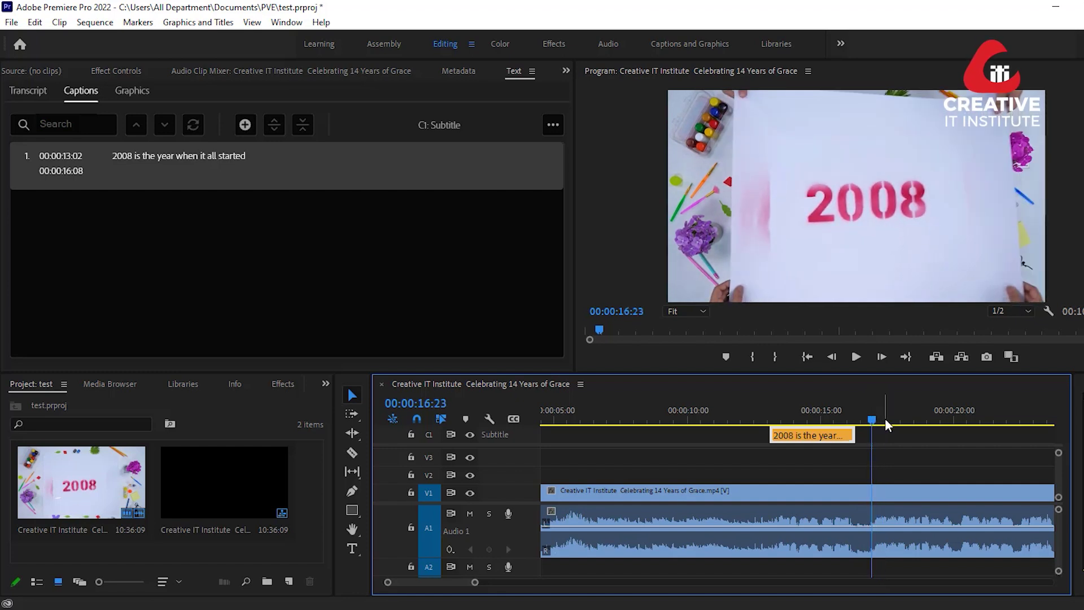
# - Add caption 2 spanning 00:00:16:23–00:00:20:00 and select 'In the notable year, Creative IT Institute' in Word
pyautogui.click(246, 126)
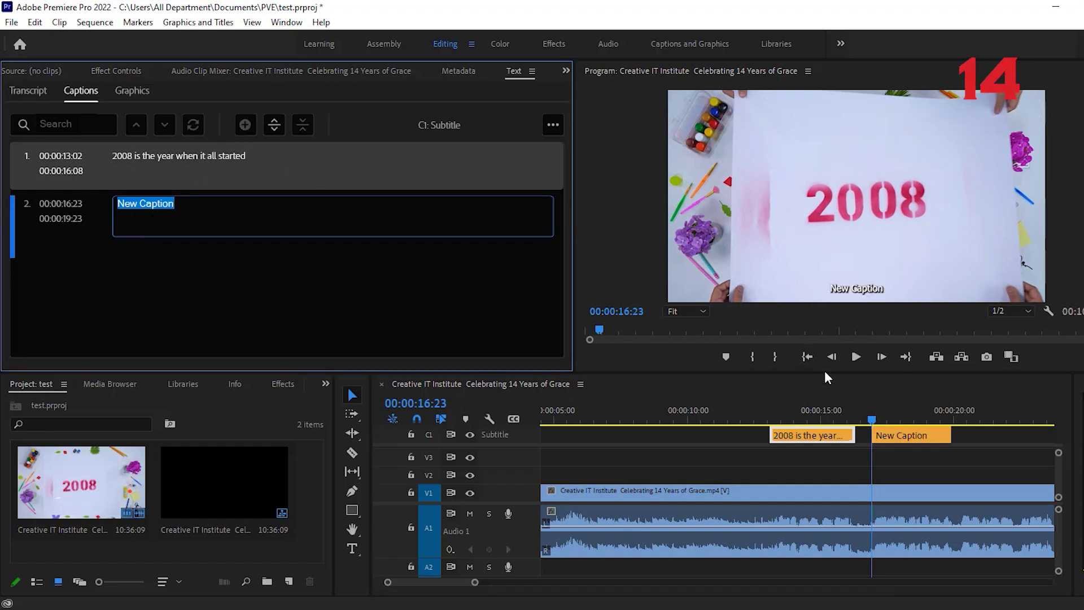
pyautogui.click(913, 441)
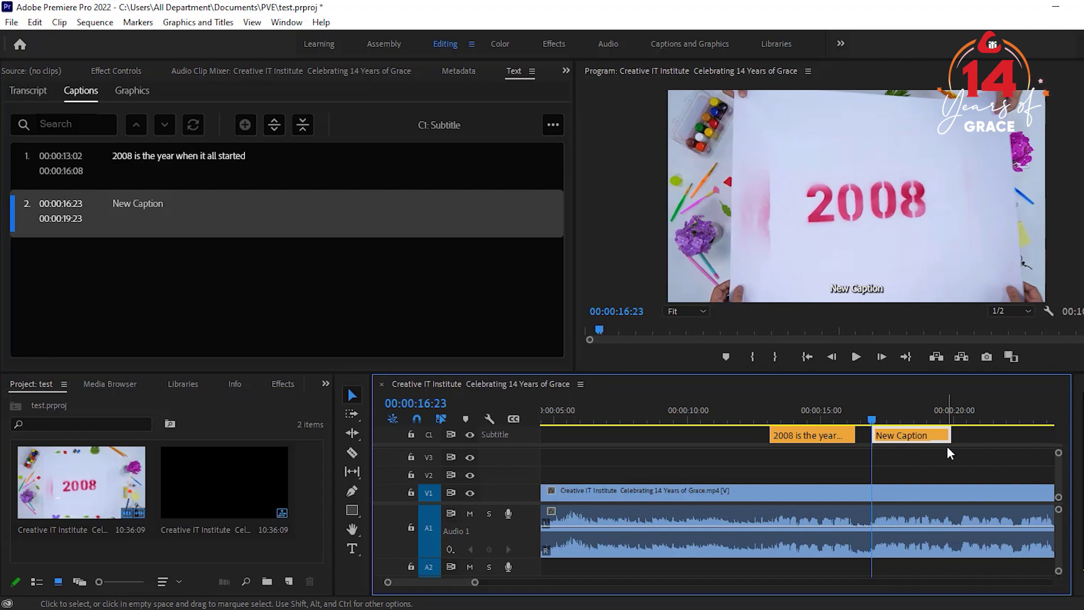
pyautogui.press('space')
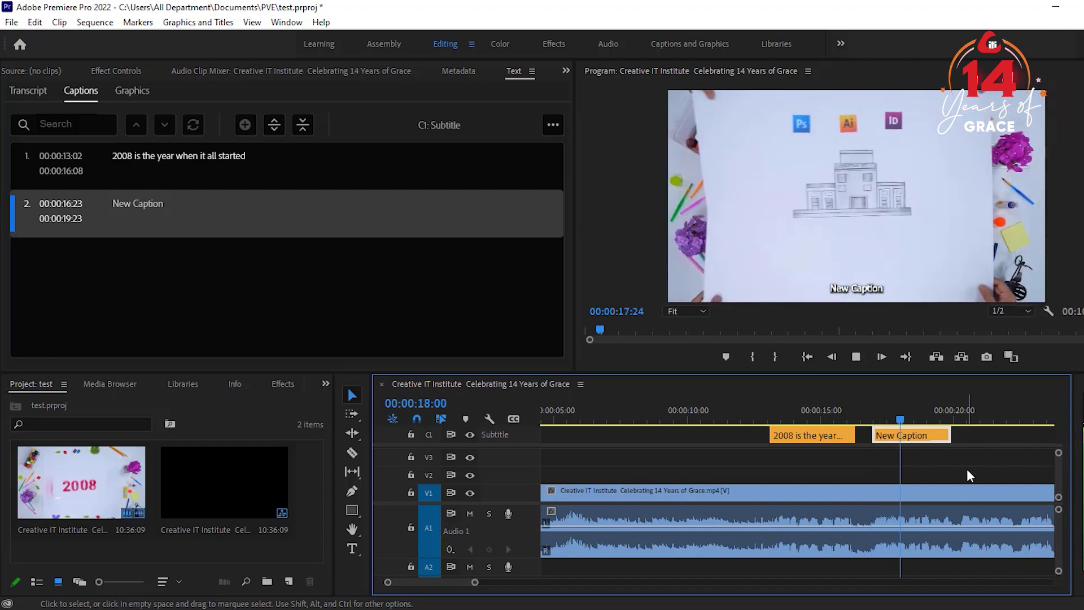
pyautogui.press('space')
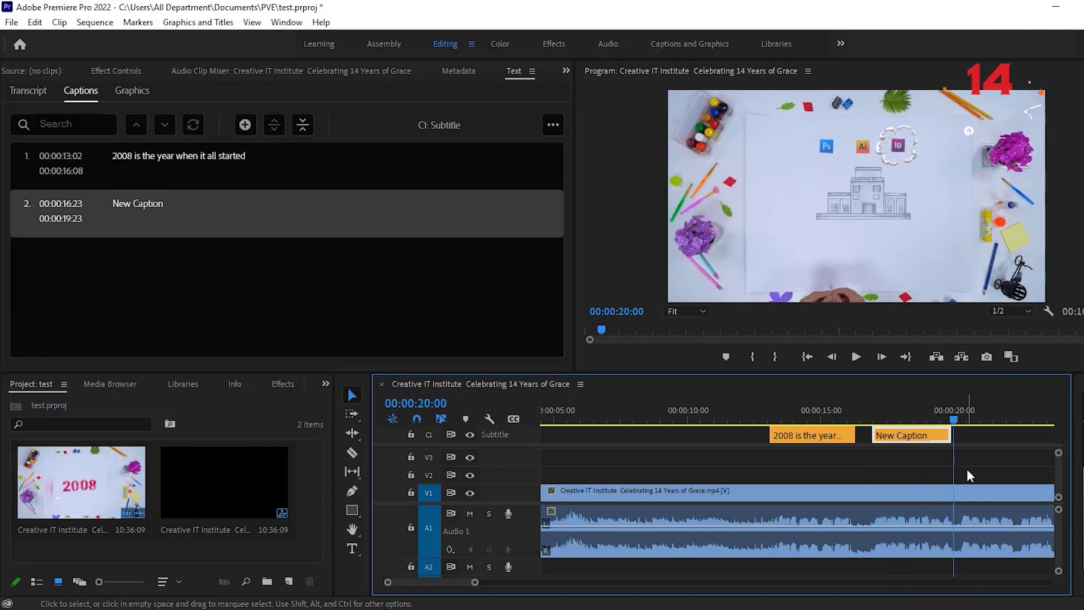
pyautogui.moveTo(947, 434); pyautogui.dragTo(951, 435)
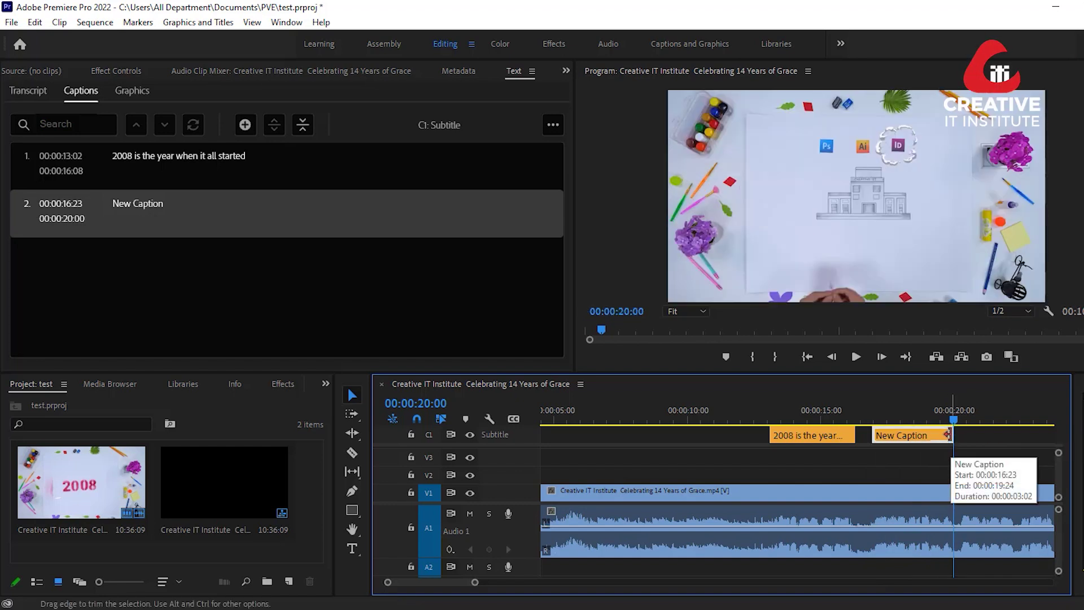
pyautogui.hotkey('alt', 'Tab')
pyautogui.moveTo(562, 201); pyautogui.dragTo(390, 222)
pyautogui.hotkey('ctrl', 'c')
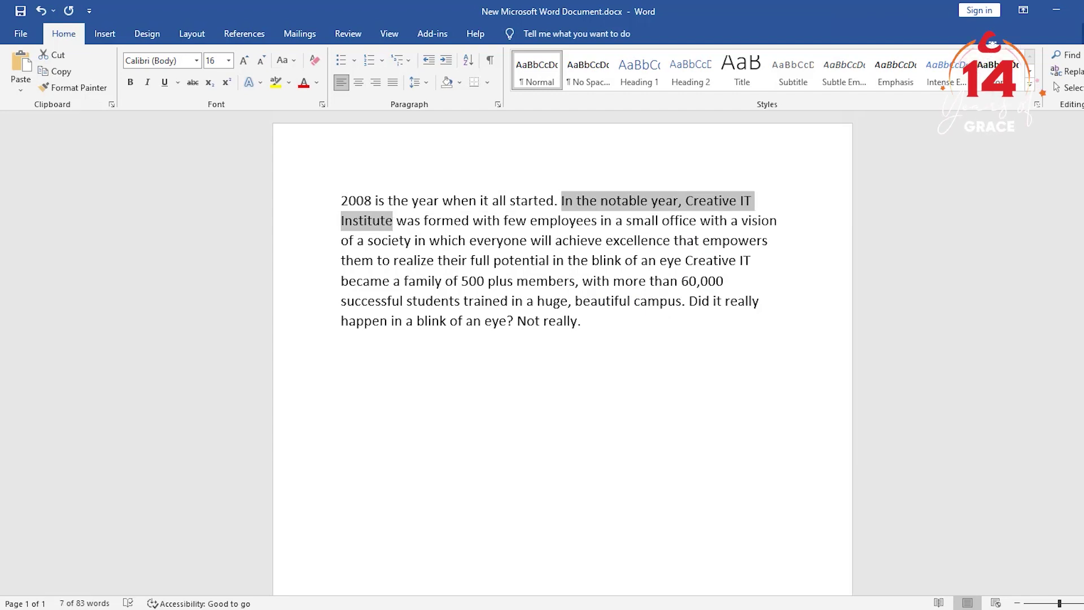
# - Paste 'In the notable year, Creative IT Institute' into caption 2 and play back to check it
pyautogui.click(1056, 13)
pyautogui.doubleClick(140, 206)
pyautogui.hotkey('ctrl', 'v')
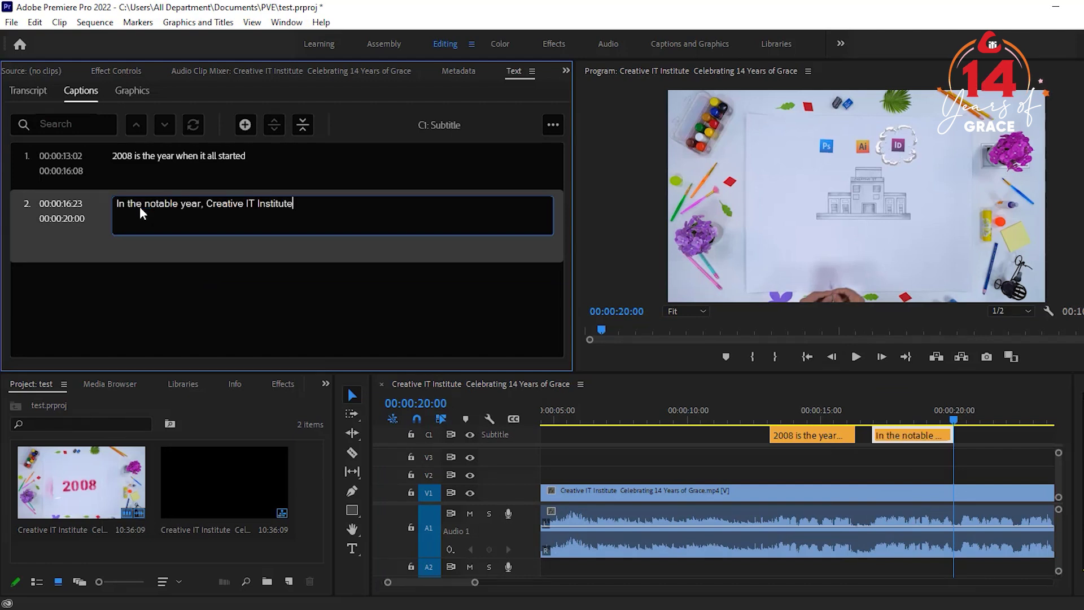
pyautogui.click(751, 417)
pyautogui.press('space')
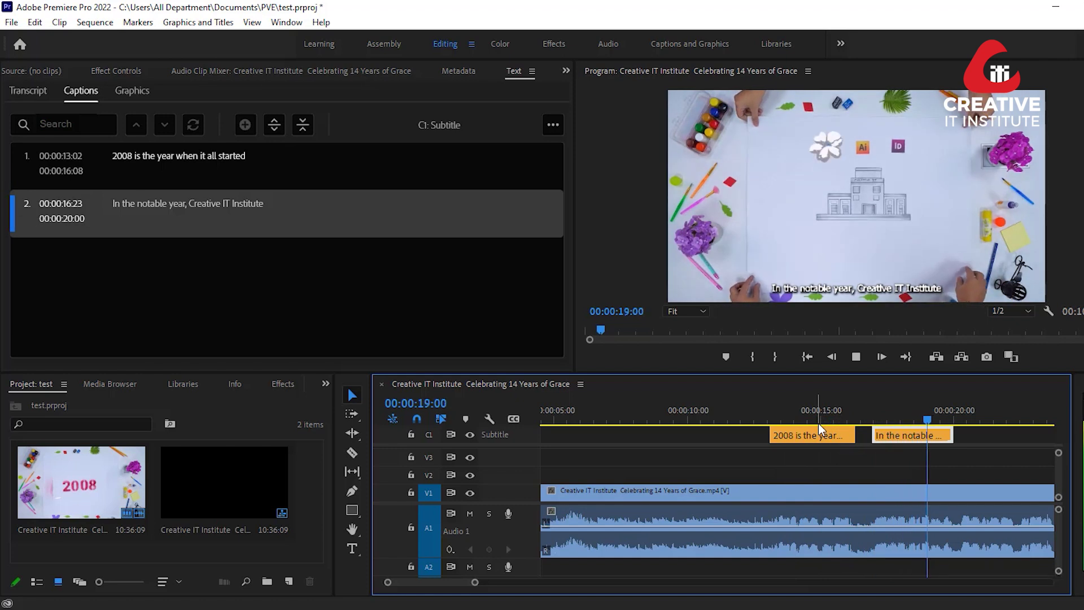
pyautogui.press('space')
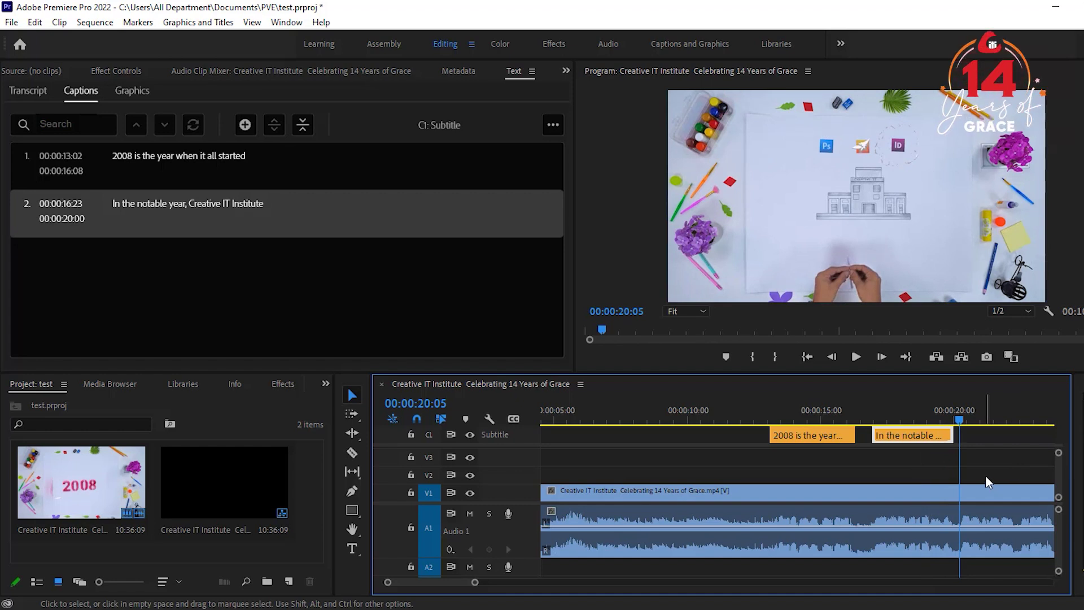
# - Fit the whole sequence in the timeline and return the playhead to about 18 seconds
pyautogui.hscroll(5, 985, 481)
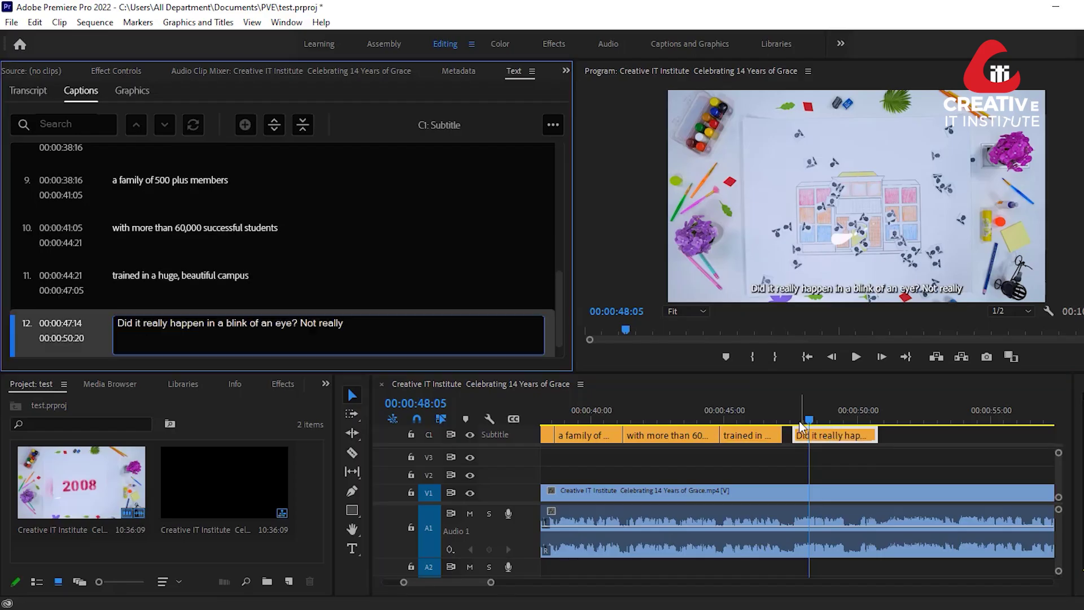
pyautogui.press('\\')
pyautogui.moveTo(882, 418); pyautogui.dragTo(637, 417)
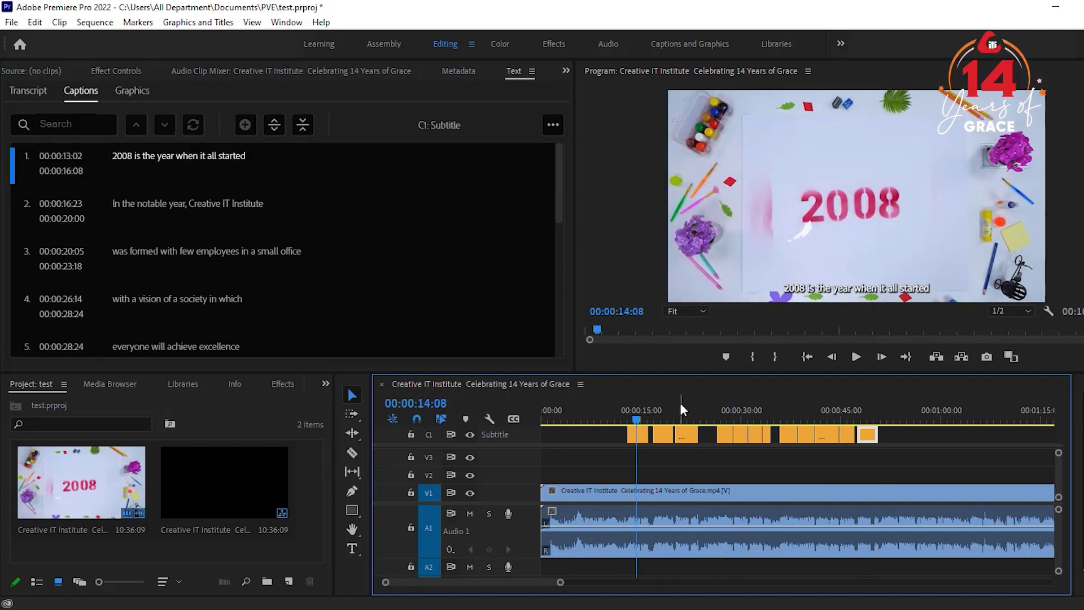
pyautogui.moveTo(637, 417); pyautogui.dragTo(621, 419)
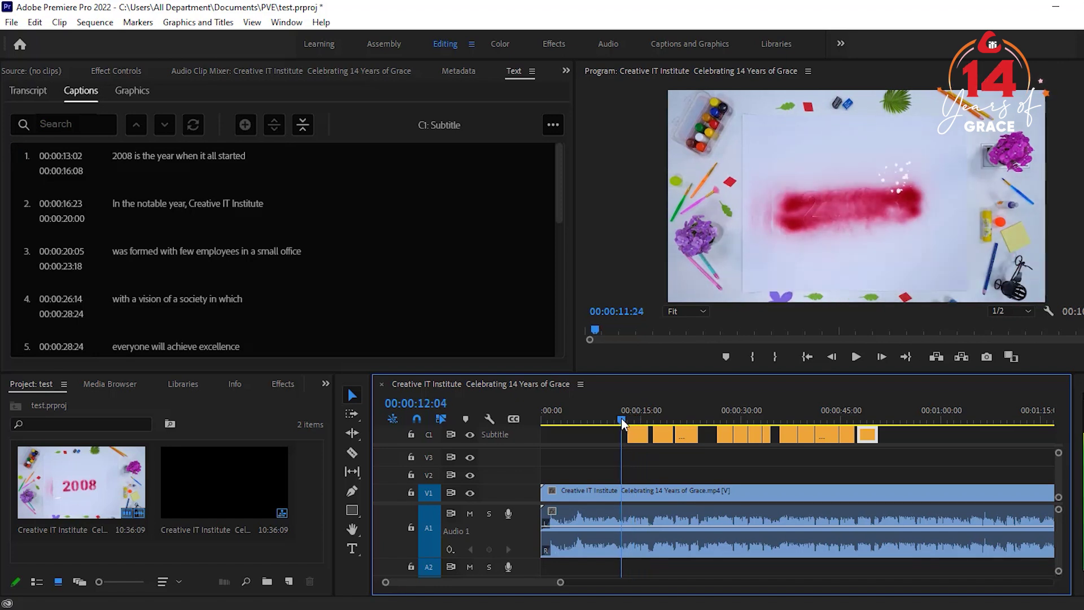
pyautogui.press('space')
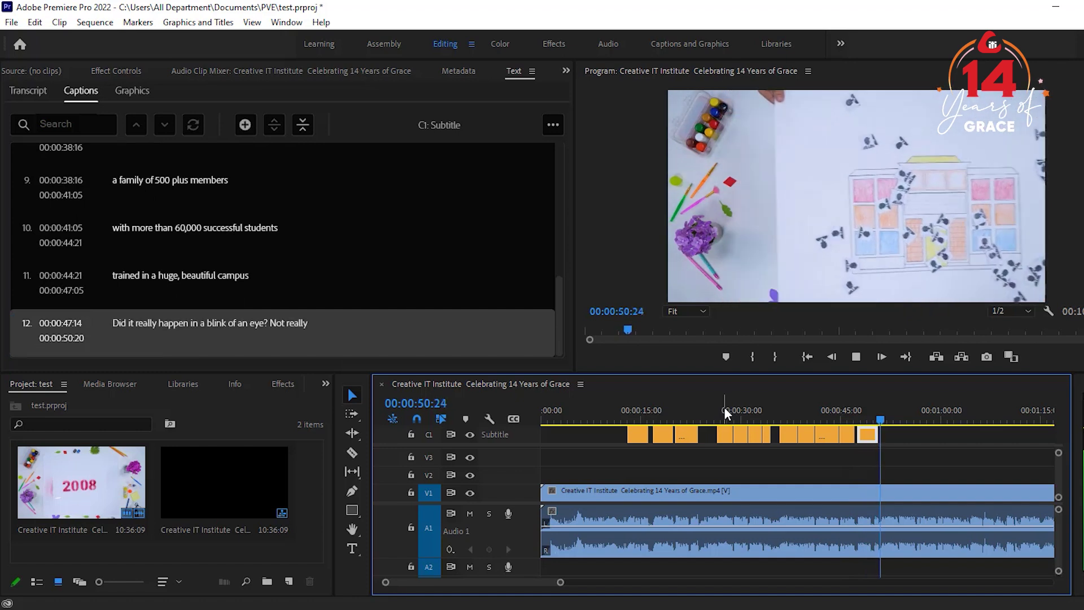
pyautogui.press('space')
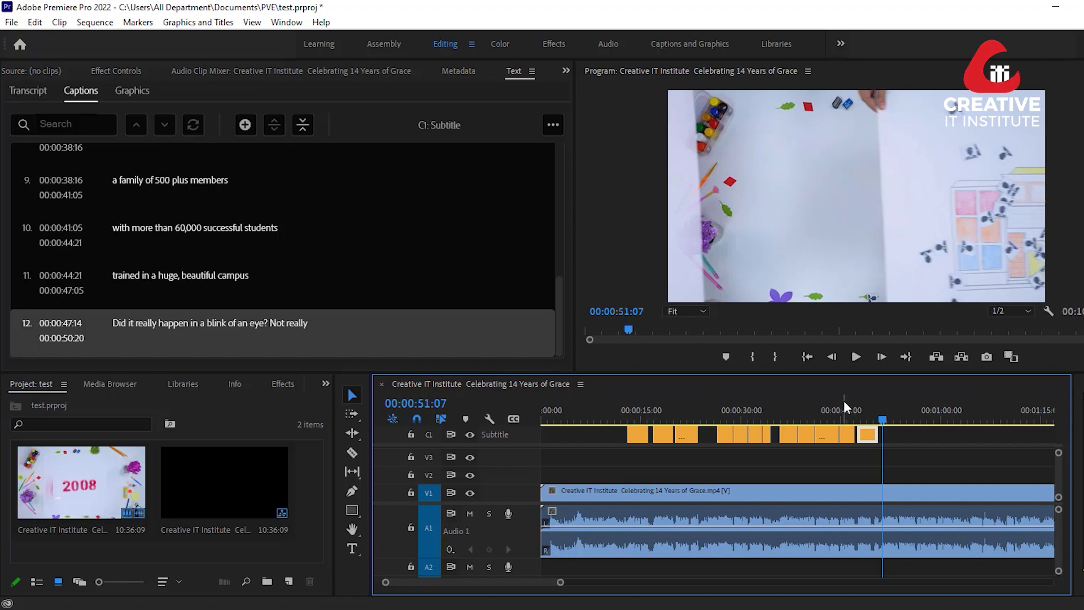
pyautogui.click(876, 429)
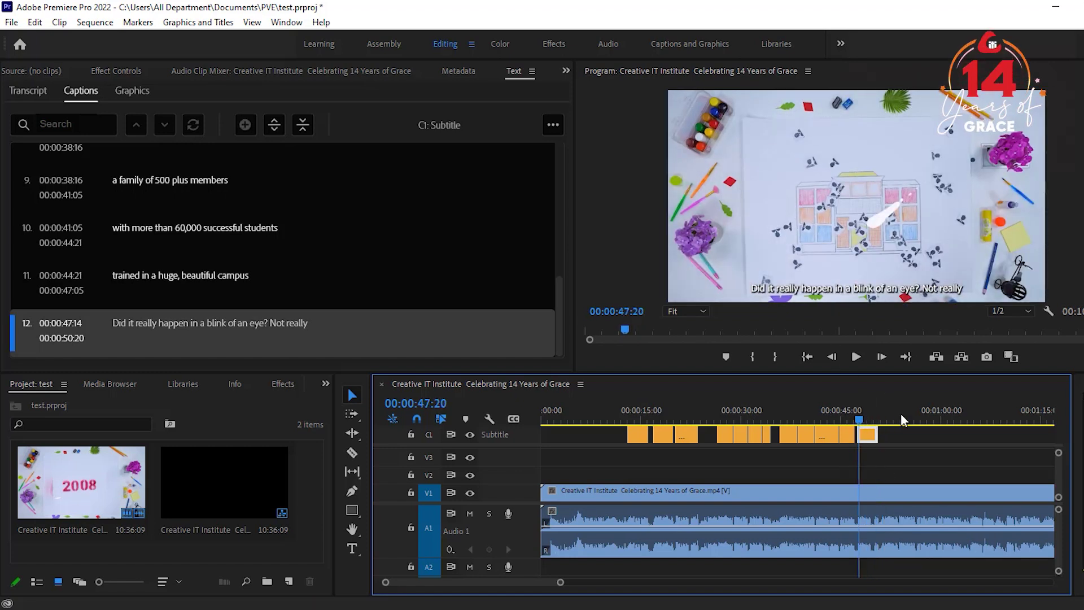
pyautogui.press('space')
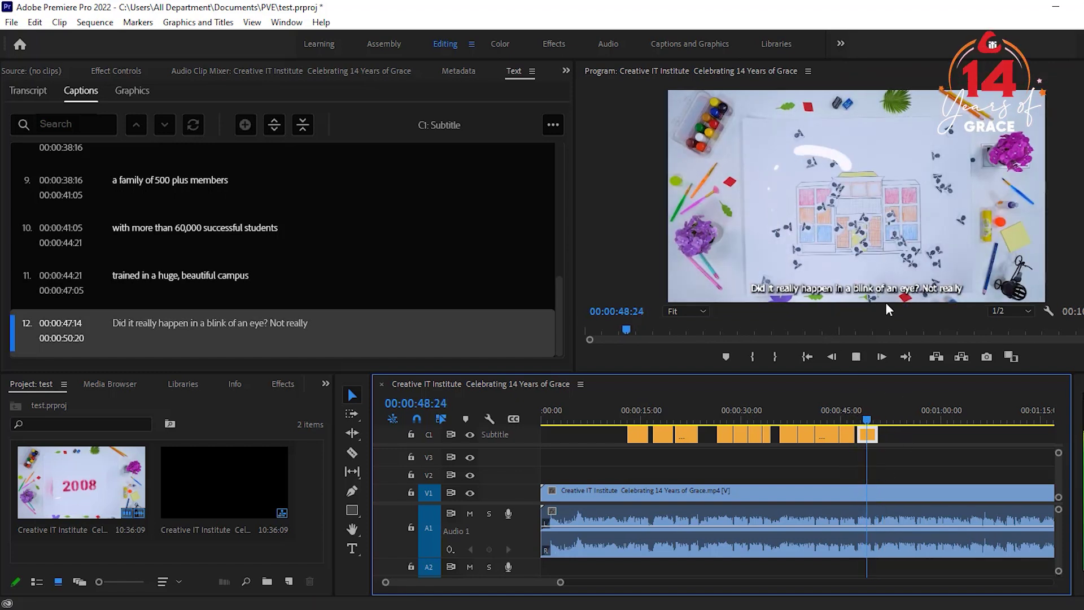
pyautogui.press('space')
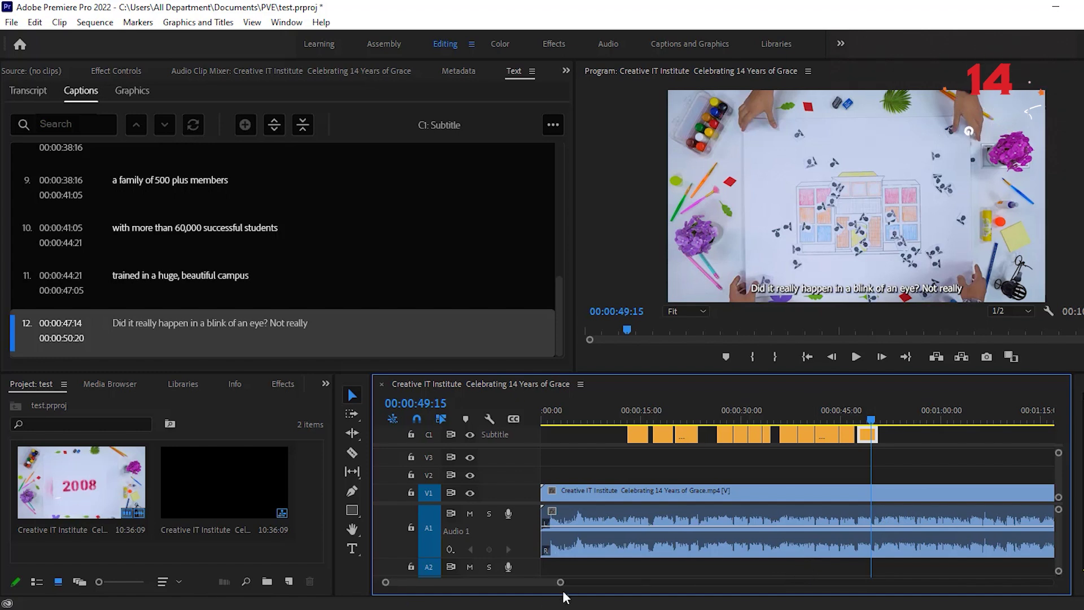
# - Split caption 12 at the point where 'Not really' begins
pyautogui.moveTo(558, 582); pyautogui.dragTo(515, 585)
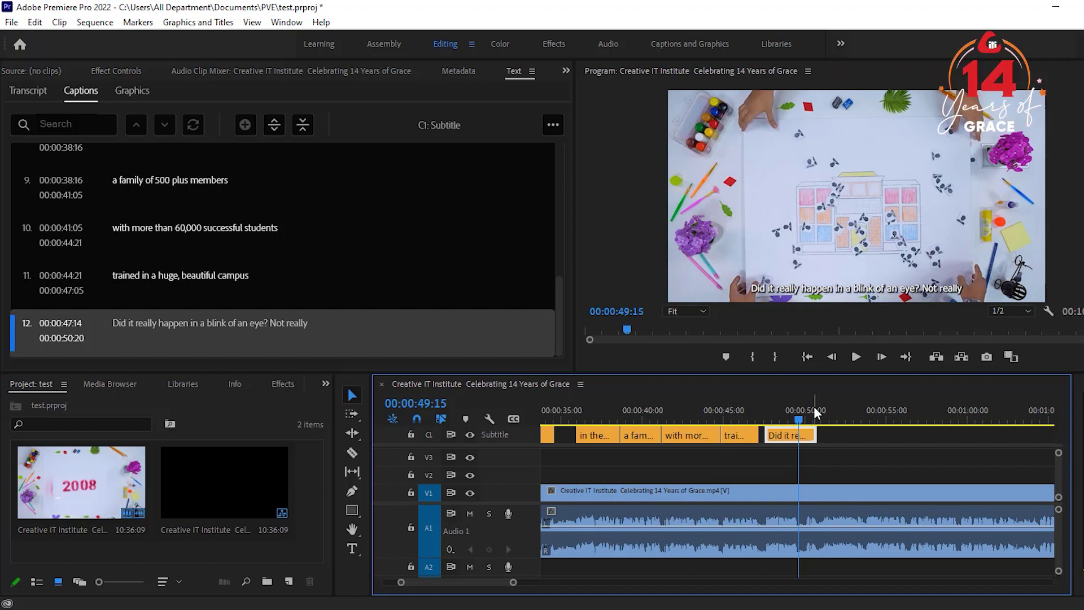
pyautogui.moveTo(798, 424); pyautogui.dragTo(804, 423)
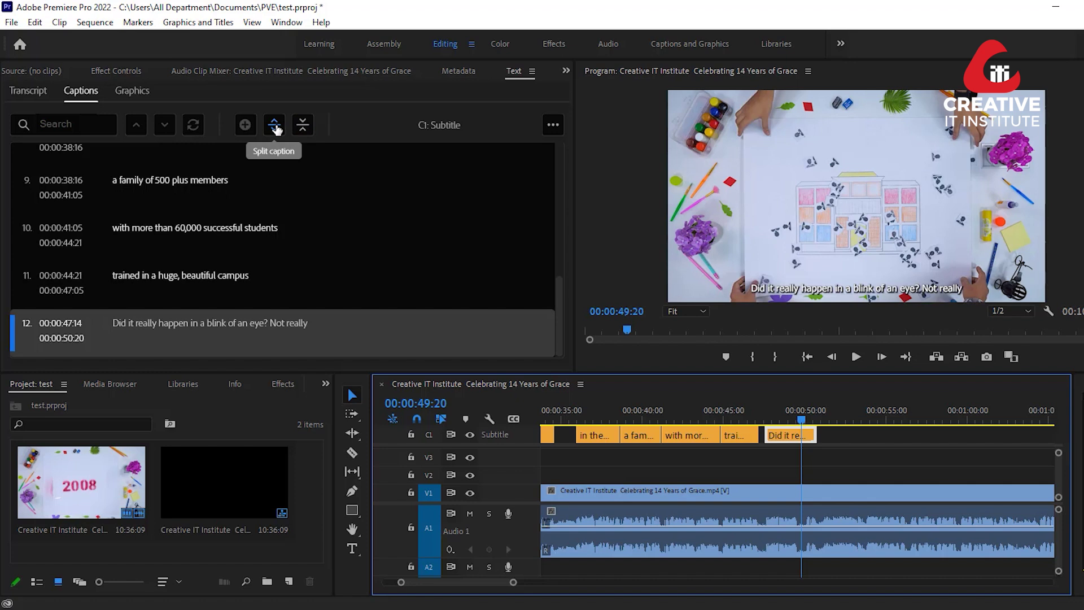
pyautogui.click(276, 130)
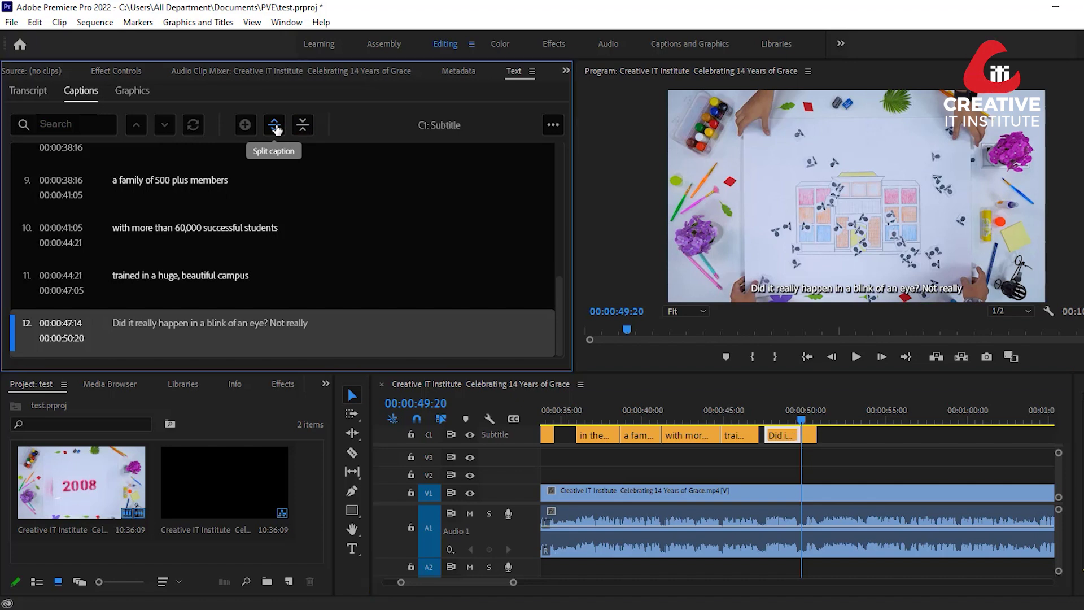
# - Delete 'Not really' from caption 12 so it ends at the question
pyautogui.click(809, 436)
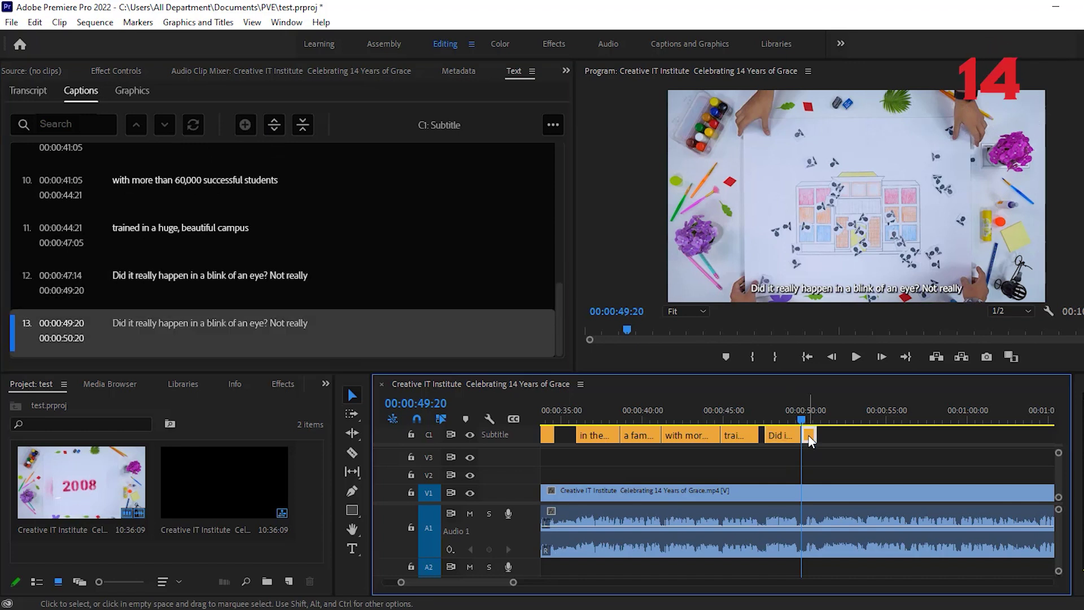
pyautogui.click(781, 435)
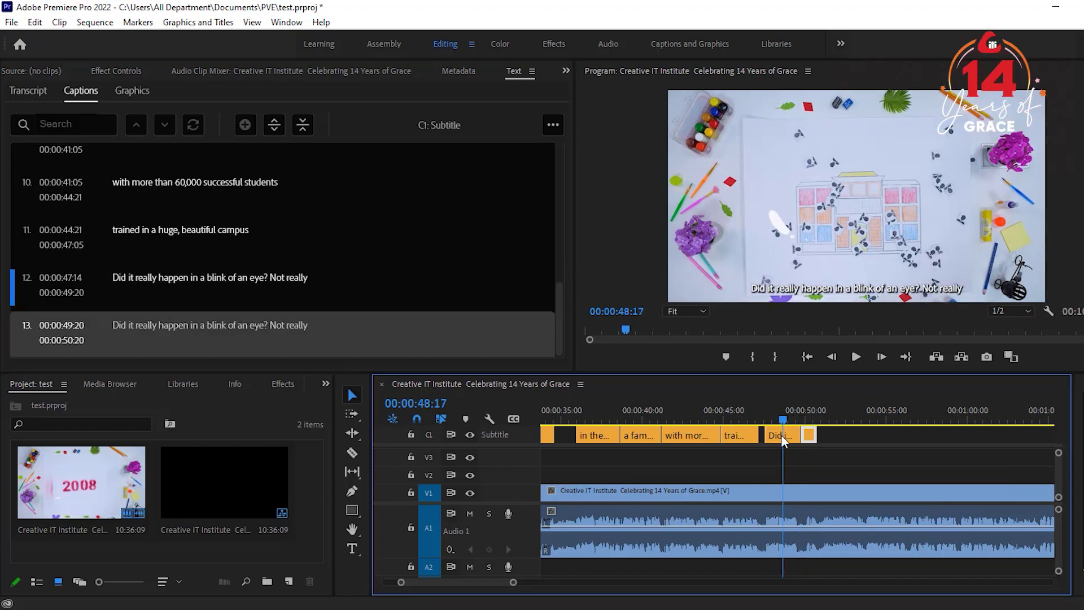
pyautogui.doubleClick(284, 304)
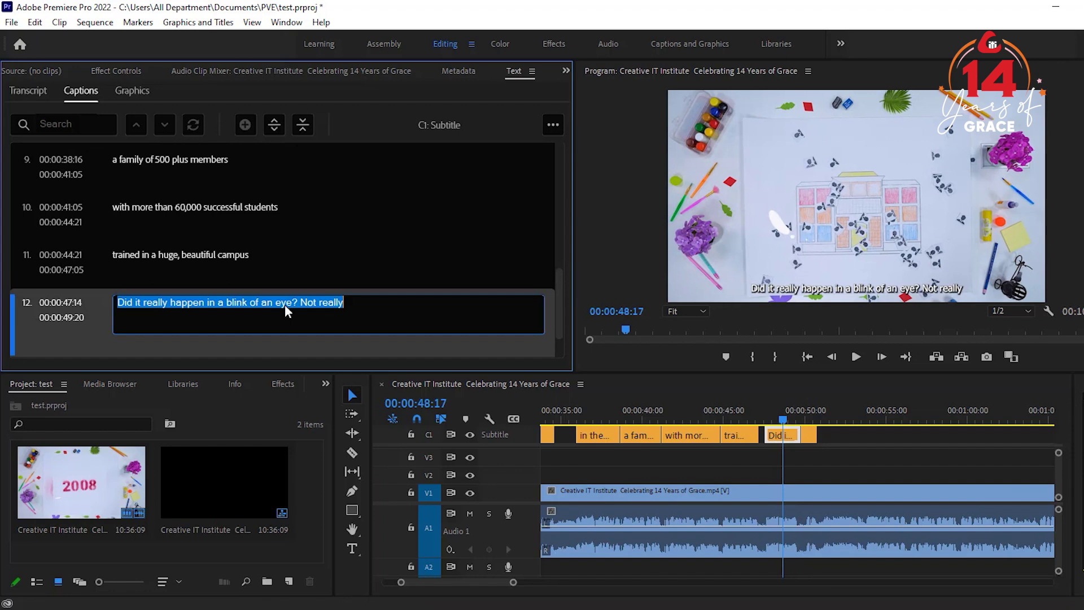
pyautogui.click(362, 303)
pyautogui.moveTo(361, 303); pyautogui.dragTo(300, 306)
pyautogui.press('BackSpace')
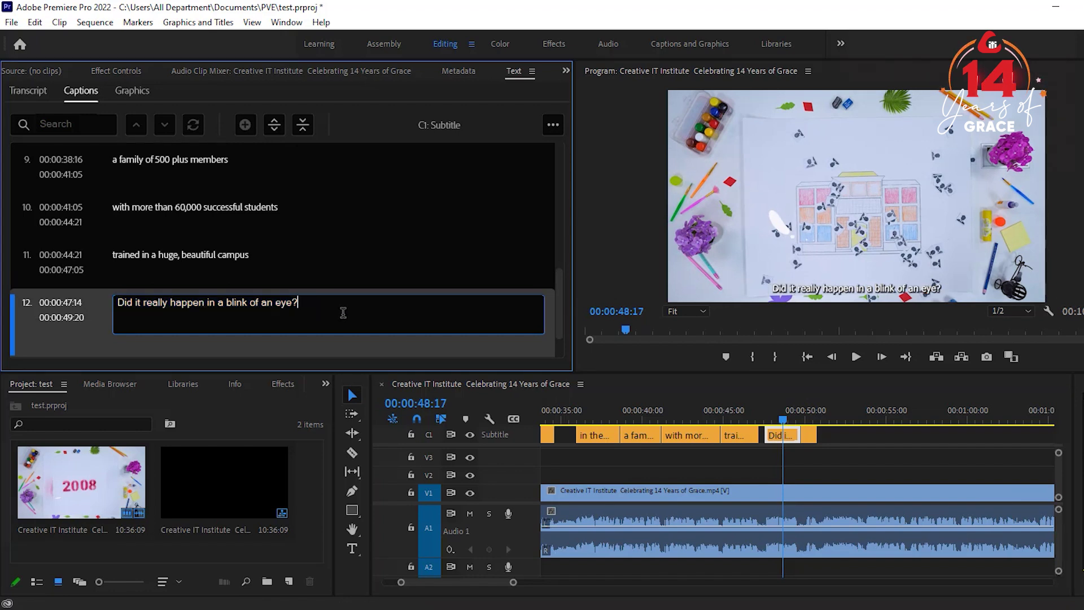
pyautogui.click(812, 442)
# - Delete the question from caption 13, leaving only 'Not really'
pyautogui.press('space')
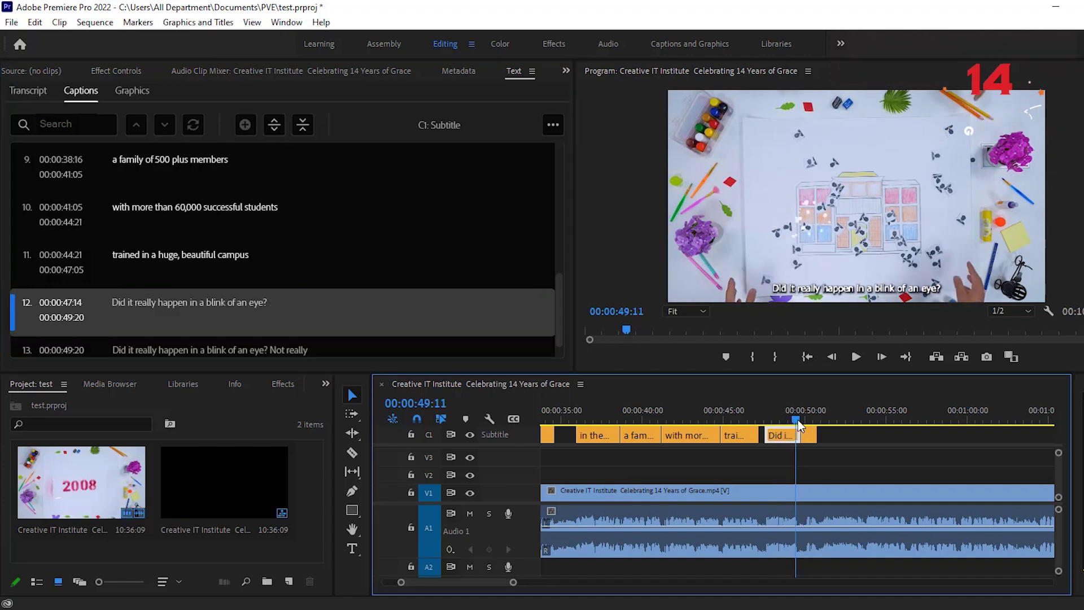
pyautogui.click(219, 317)
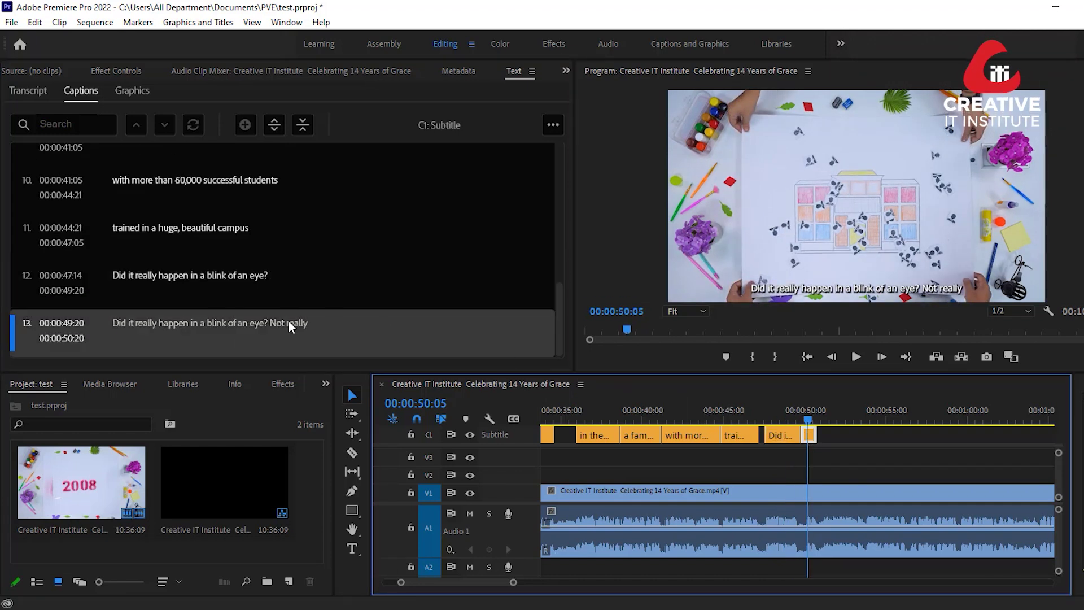
pyautogui.doubleClick(239, 323)
pyautogui.click(124, 324)
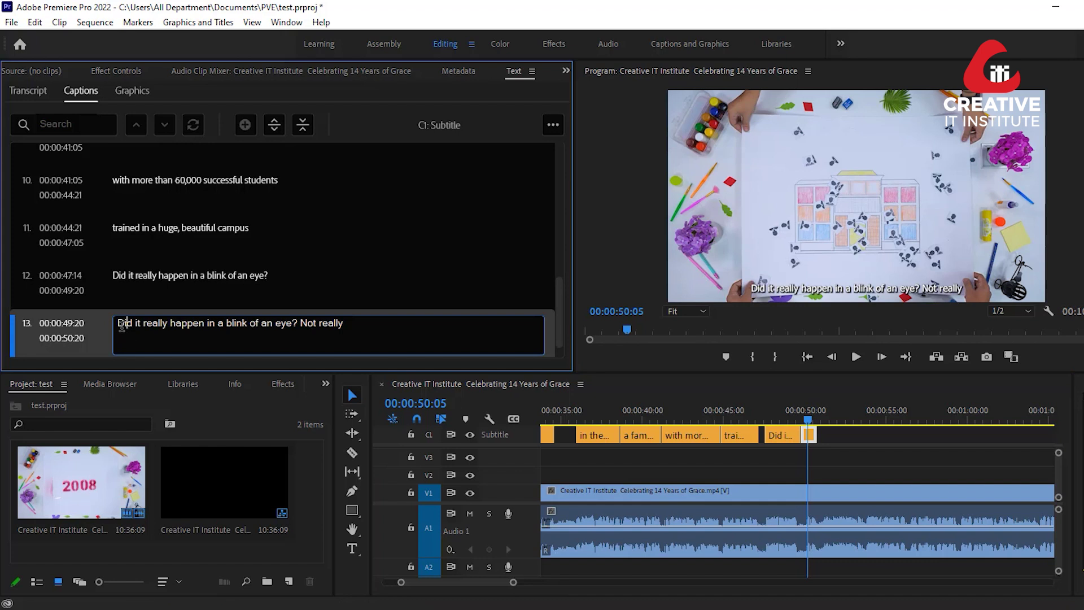
pyautogui.moveTo(118, 324); pyautogui.dragTo(298, 320)
pyautogui.press('BackSpace')
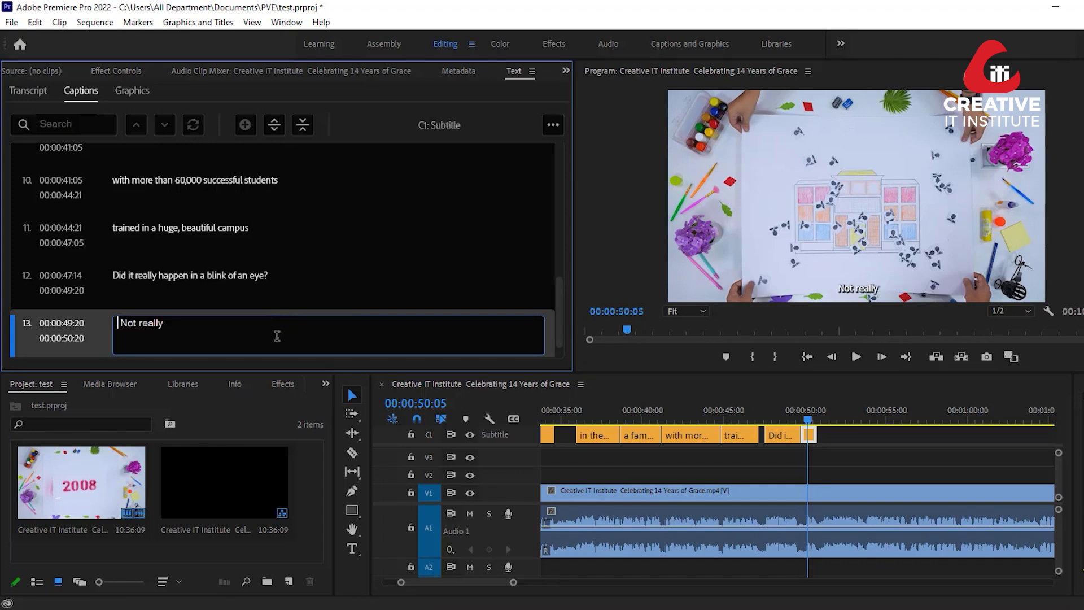
pyautogui.click(823, 421)
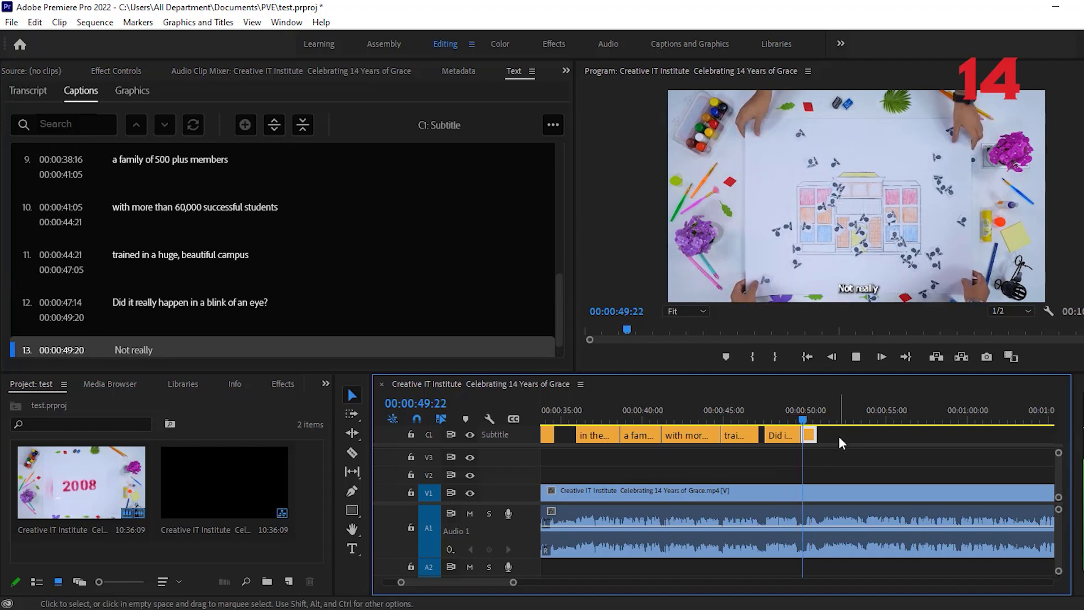
# - Shorten caption 12 and make 'Not really' start at 00:00:50:02
pyautogui.click(787, 418)
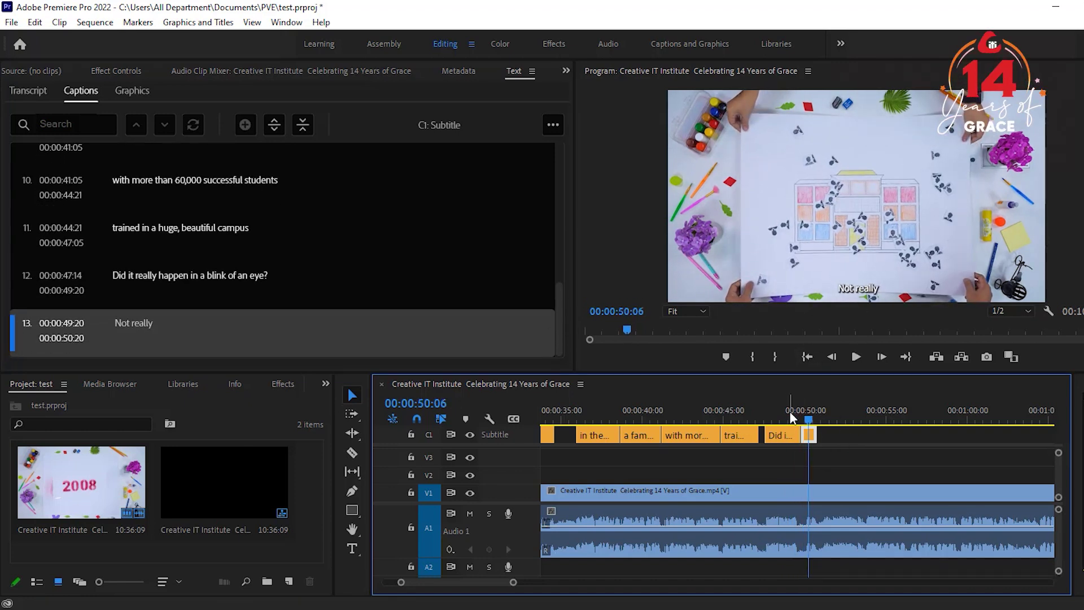
pyautogui.press('=')
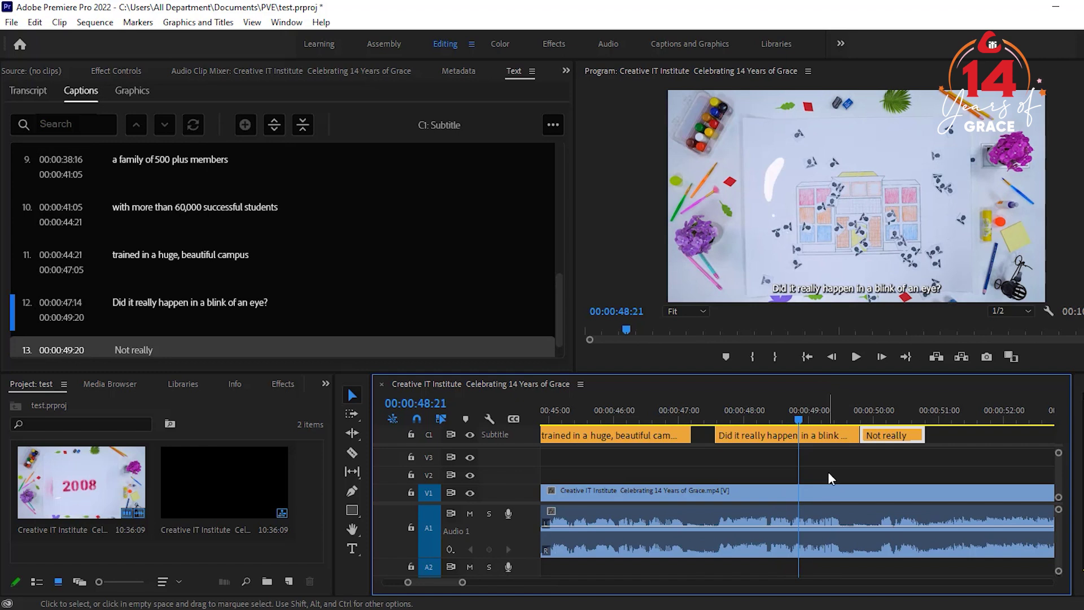
pyautogui.press('space')
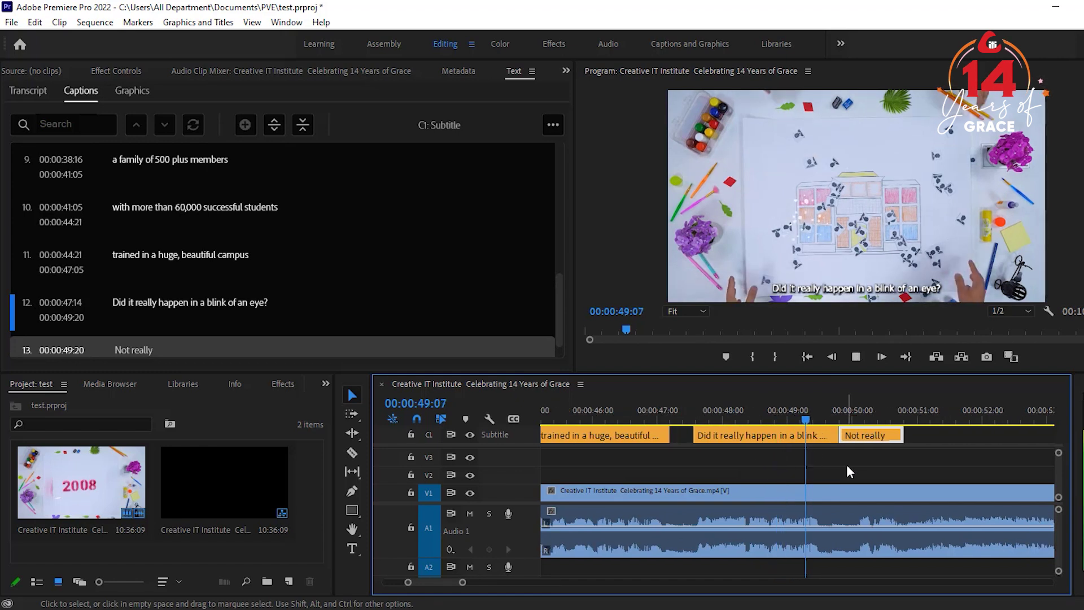
pyautogui.press('space')
pyautogui.moveTo(824, 435); pyautogui.dragTo(807, 435)
pyautogui.press('space')
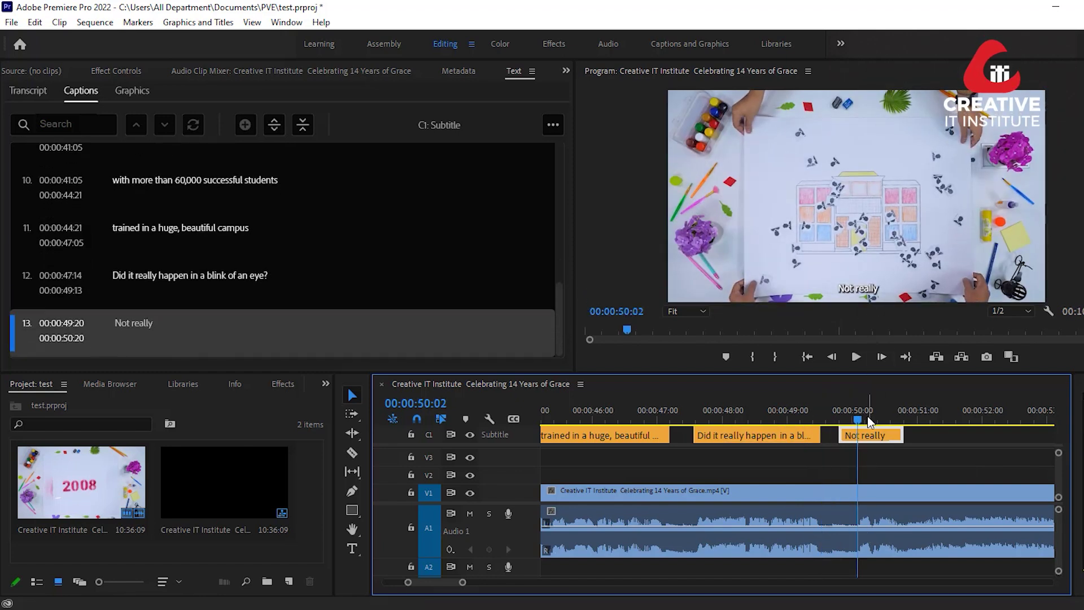
pyautogui.moveTo(842, 435); pyautogui.dragTo(858, 435)
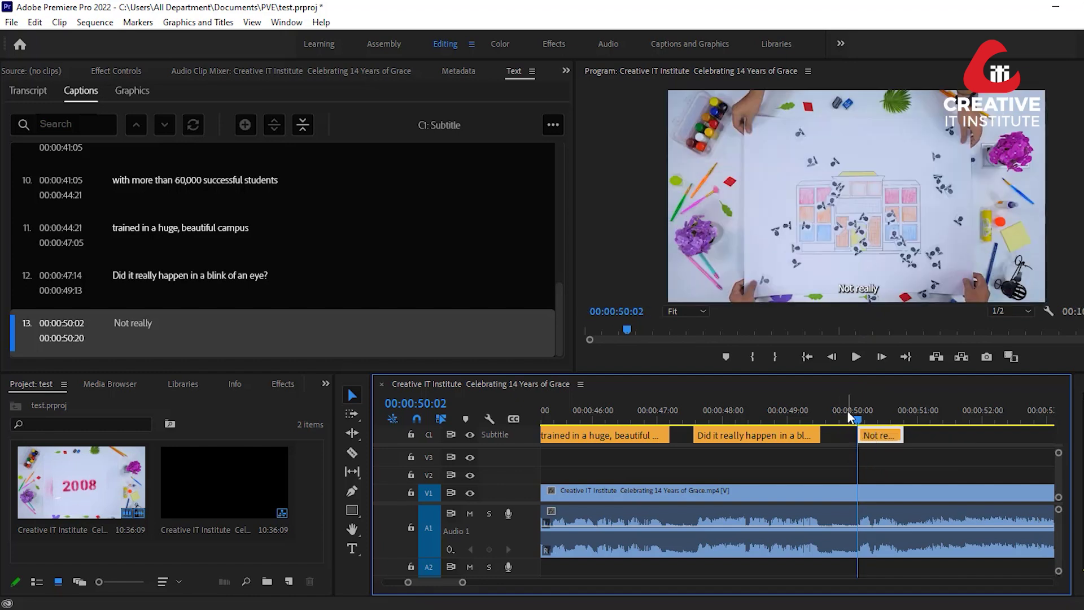
# - Replay the trimmed captions, then zoom the timeline out to span 0–04:00
pyautogui.press('-')
pyautogui.click(770, 404)
pyautogui.press('space')
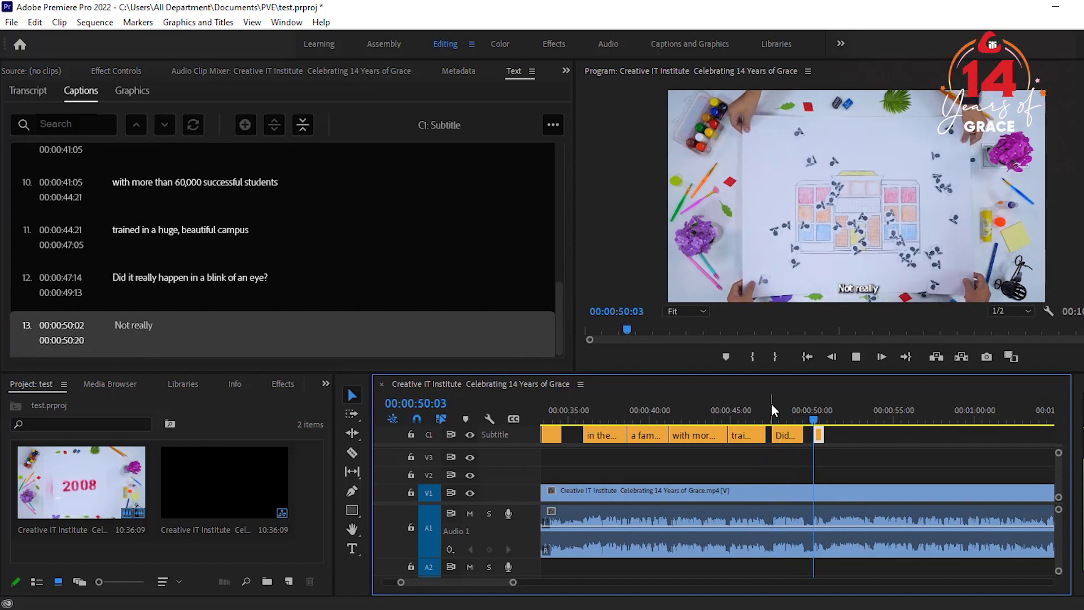
pyautogui.press('space')
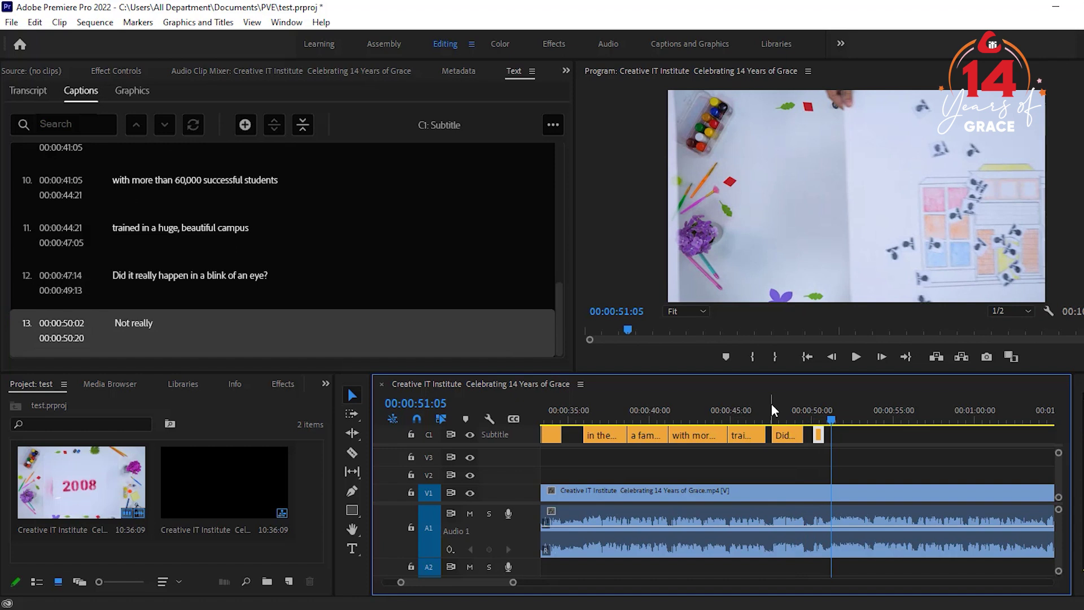
pyautogui.scroll(3, 792, 448)
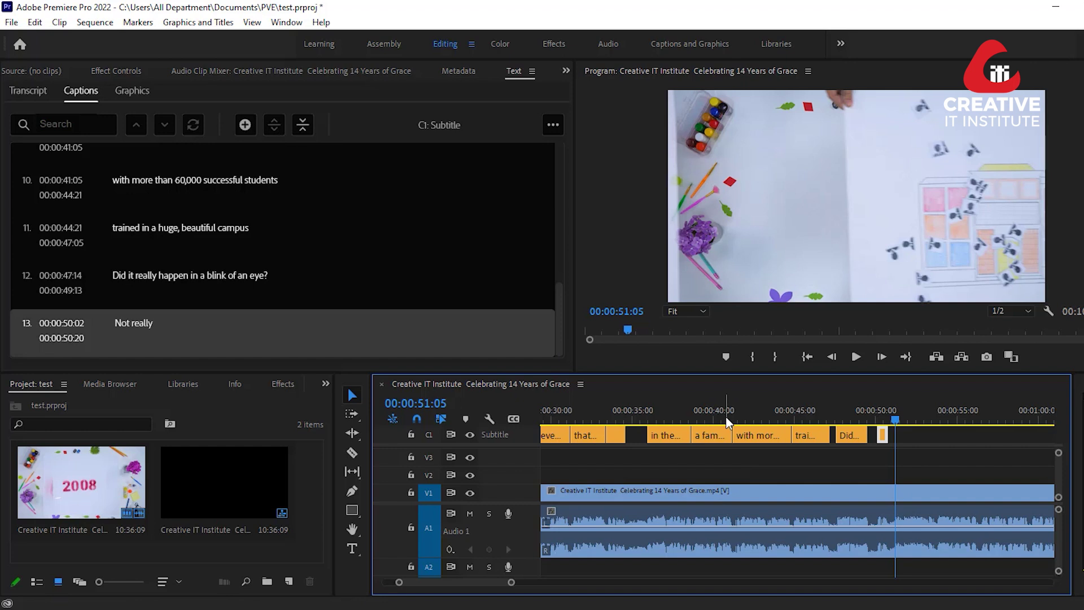
pyautogui.press('-')
pyautogui.press('-')
pyautogui.press('-')
pyautogui.press('-')
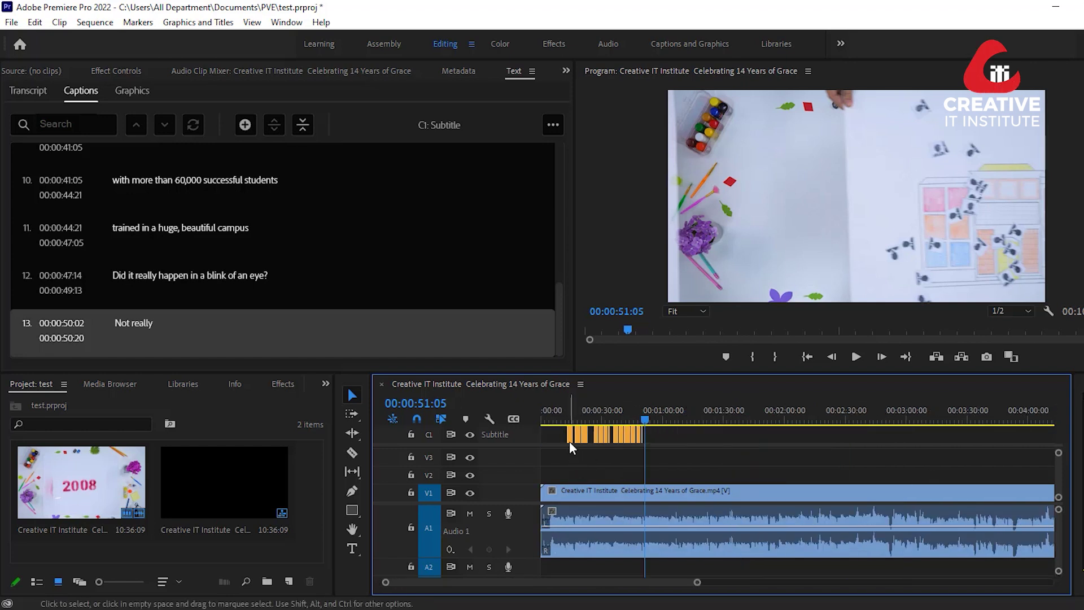
# - Adjust the timeline zoom and return the playhead to the first caption at 00:00:14:14
pyautogui.press('-')
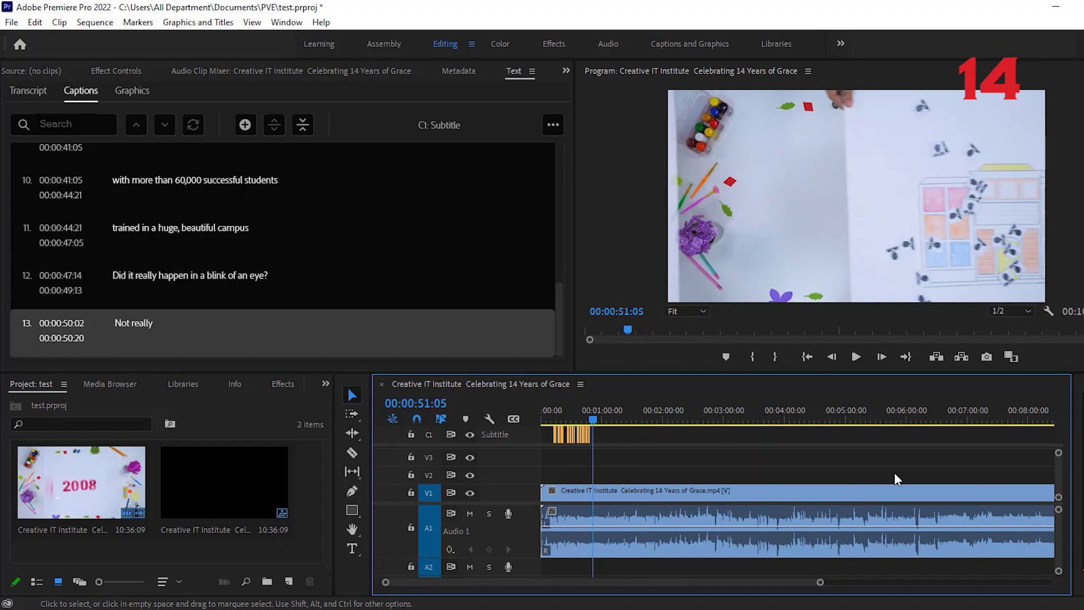
pyautogui.press('=')
pyautogui.press('=')
pyautogui.press('=')
pyautogui.press('=')
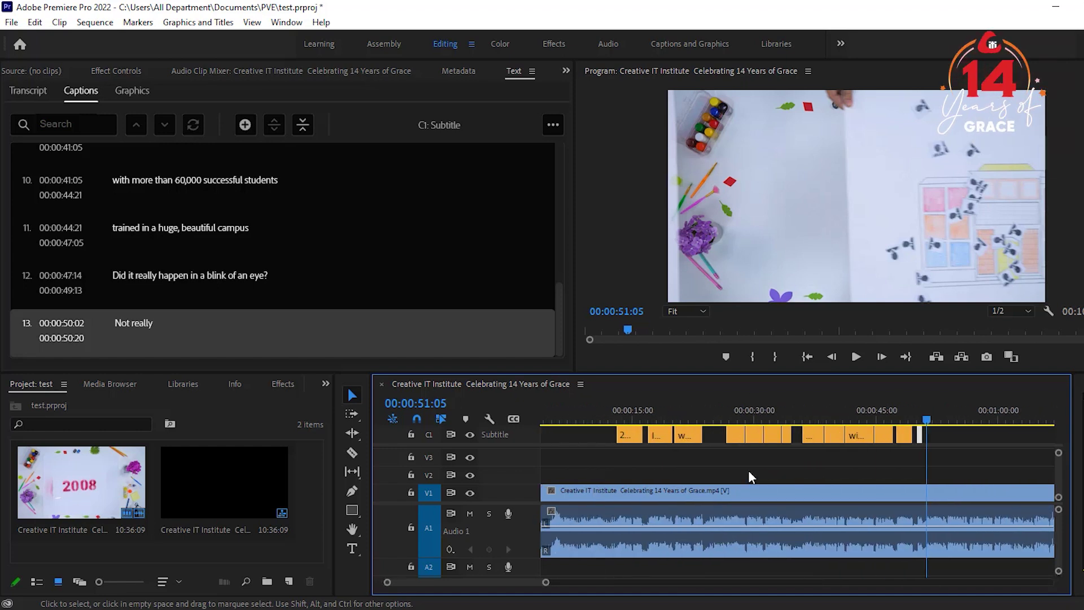
pyautogui.click(658, 409)
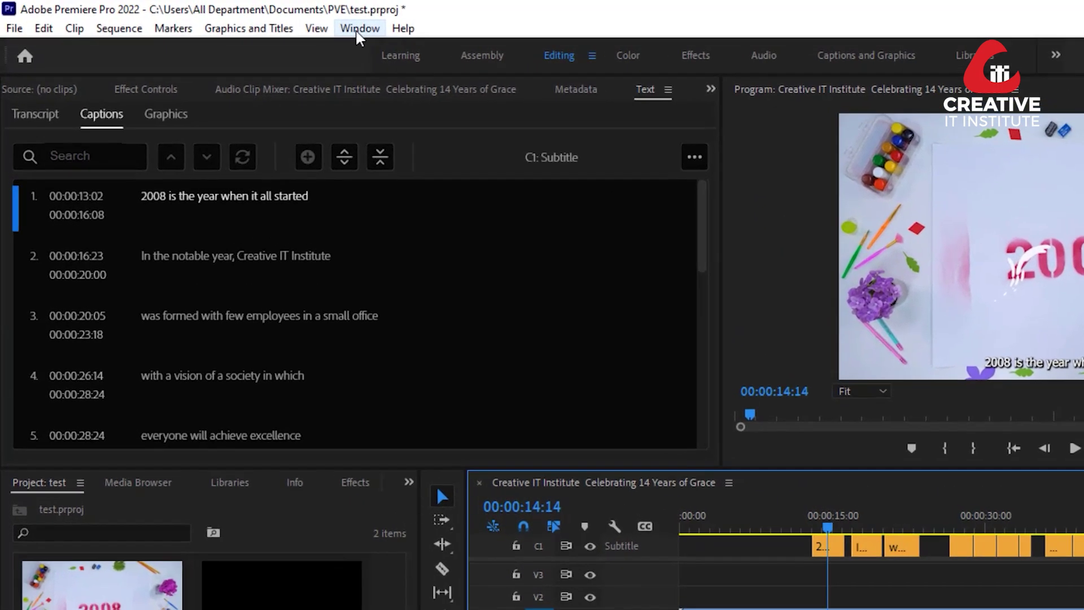
# - Show the Essential Graphics panel with the first C1 caption selected, revealing its Tahoma 48 styling
pyautogui.click(289, 22)
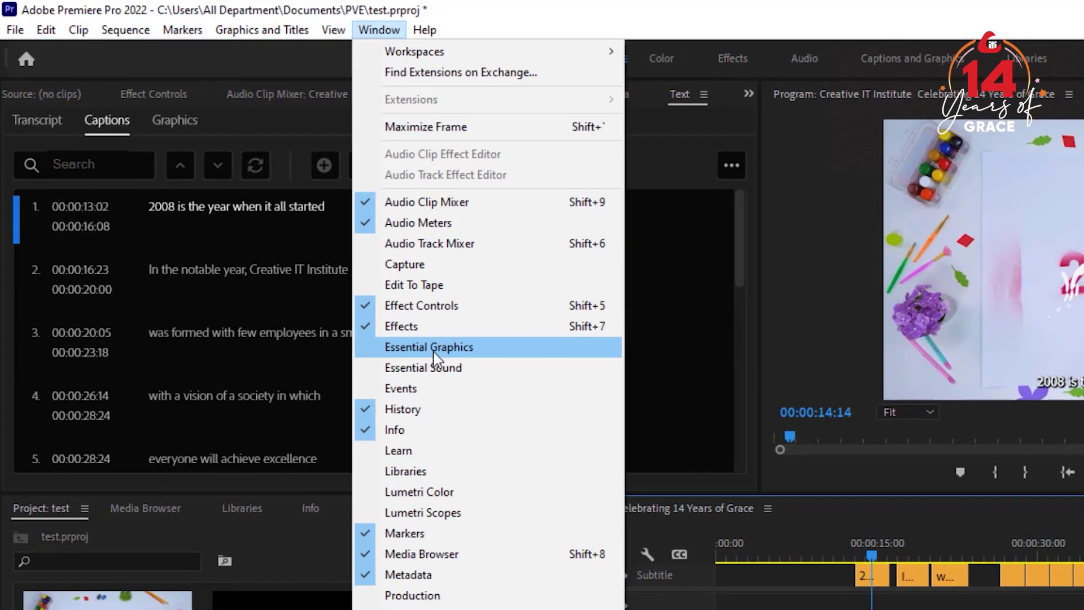
pyautogui.click(432, 351)
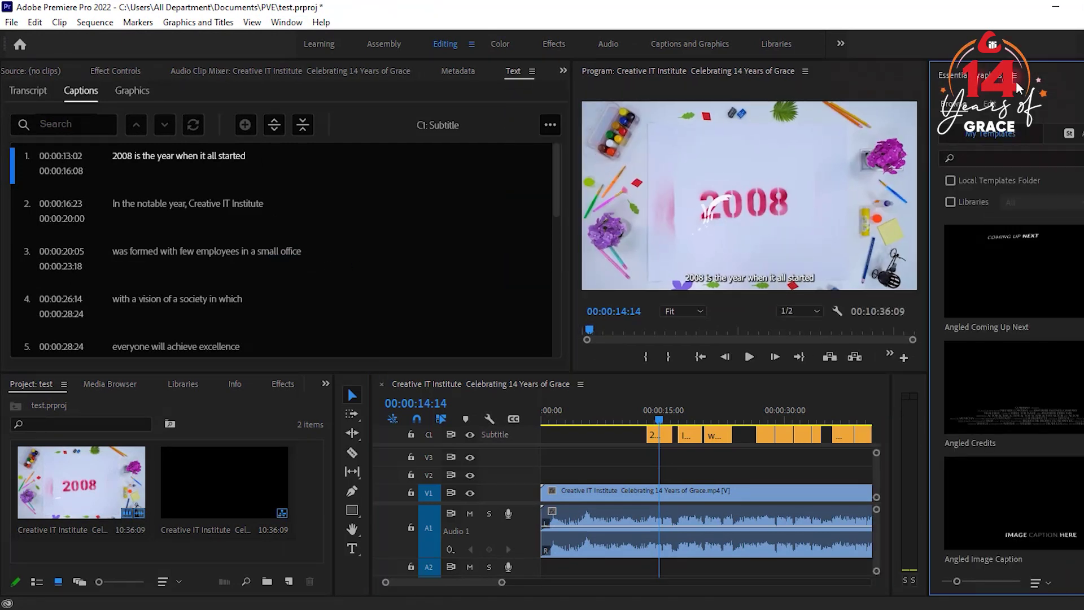
pyautogui.click(659, 438)
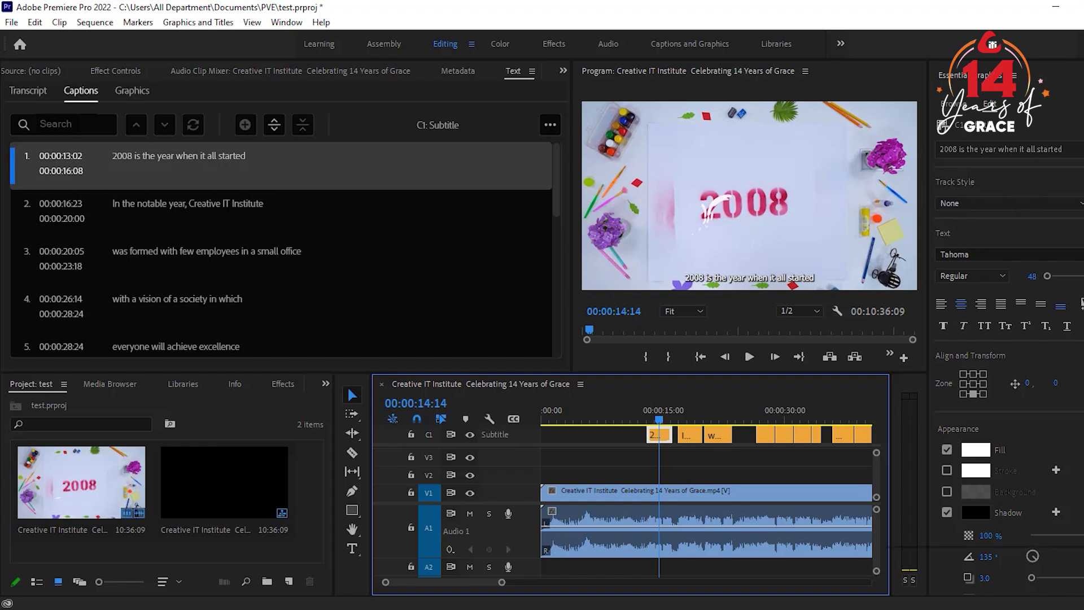
# - Try Ravie and a different text size, reverting the caption to Tahoma Regular 48
pyautogui.click(996, 258)
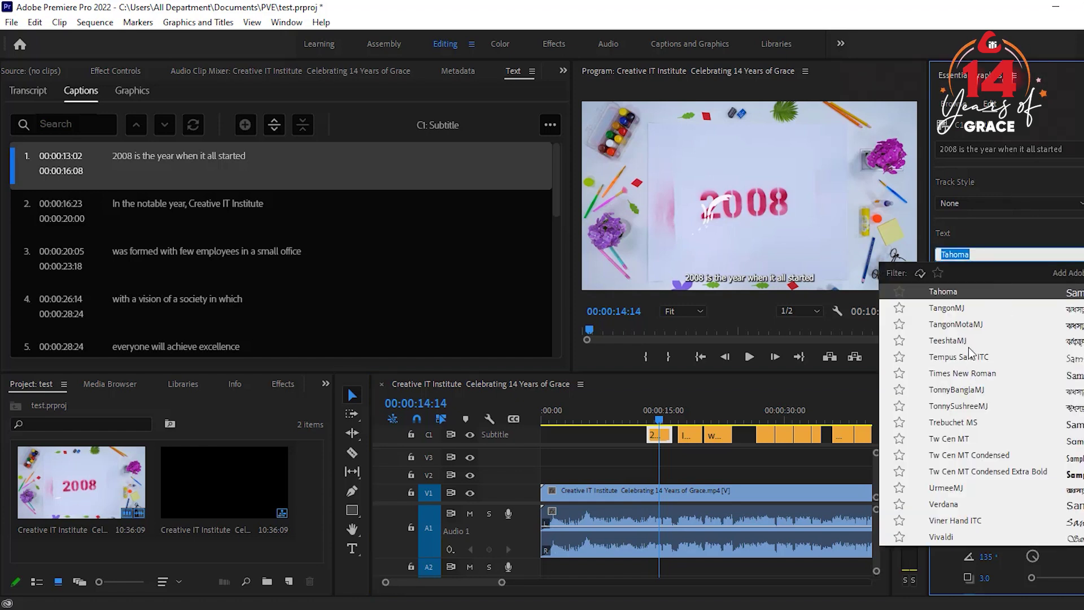
pyautogui.scroll(5, 970, 353)
pyautogui.scroll(3, 1037, 358)
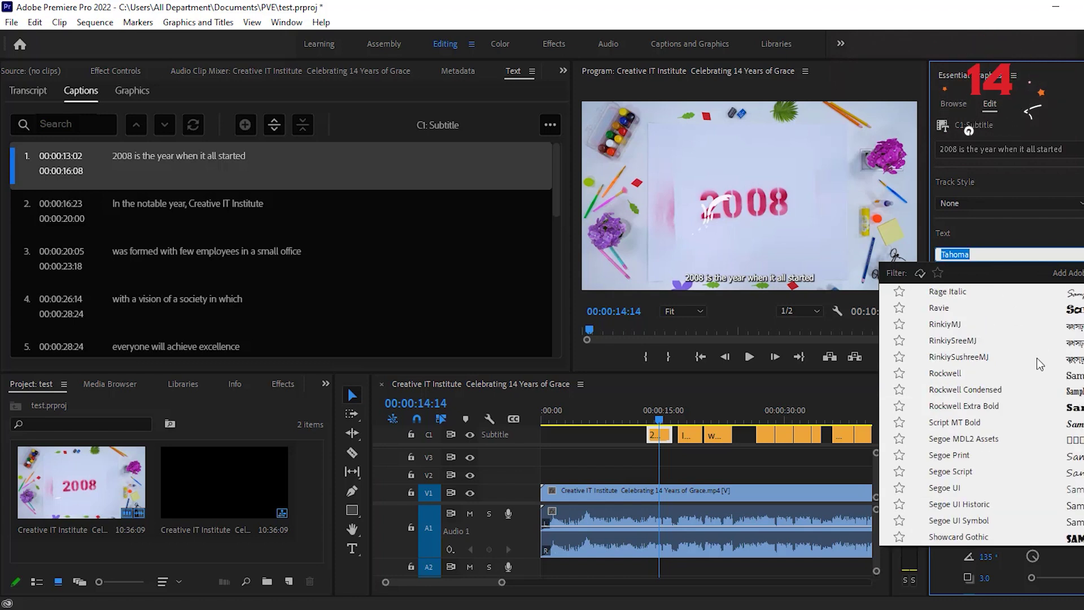
pyautogui.click(941, 308)
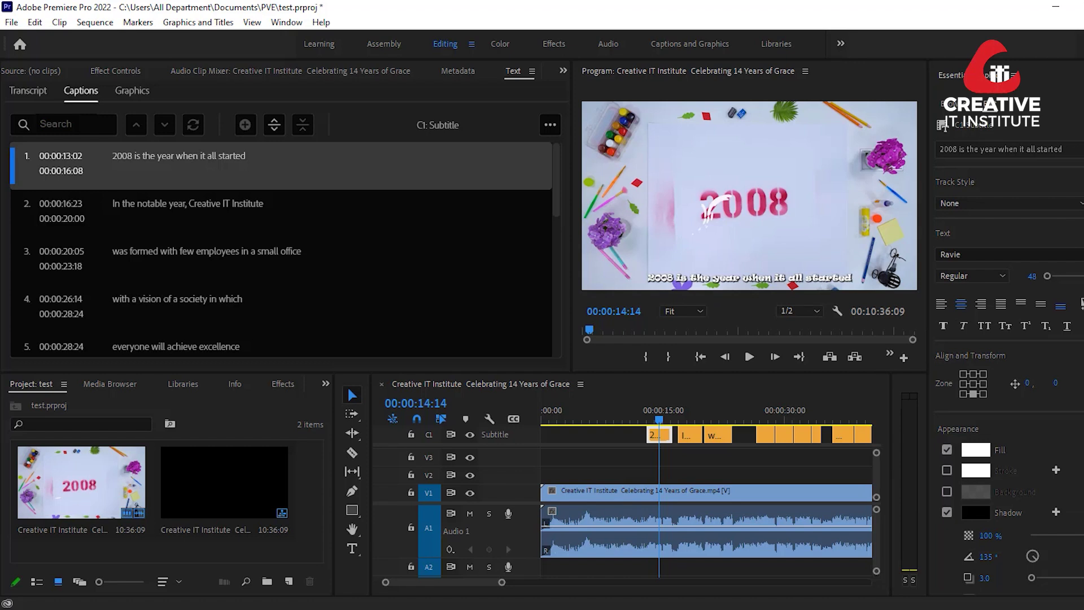
pyautogui.hotkey('ctrl', 'z')
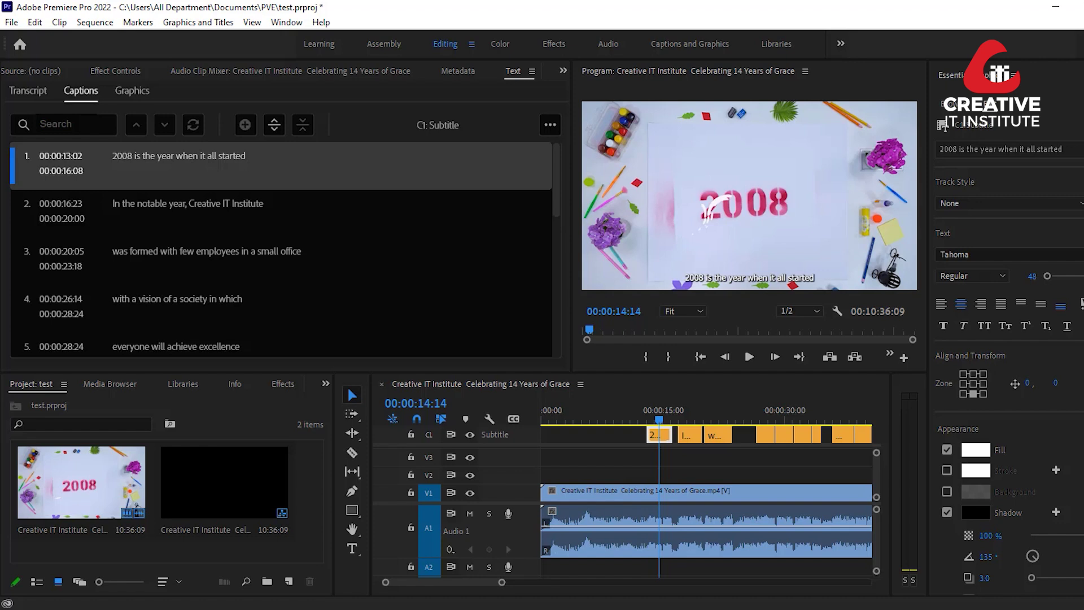
pyautogui.click(1003, 277)
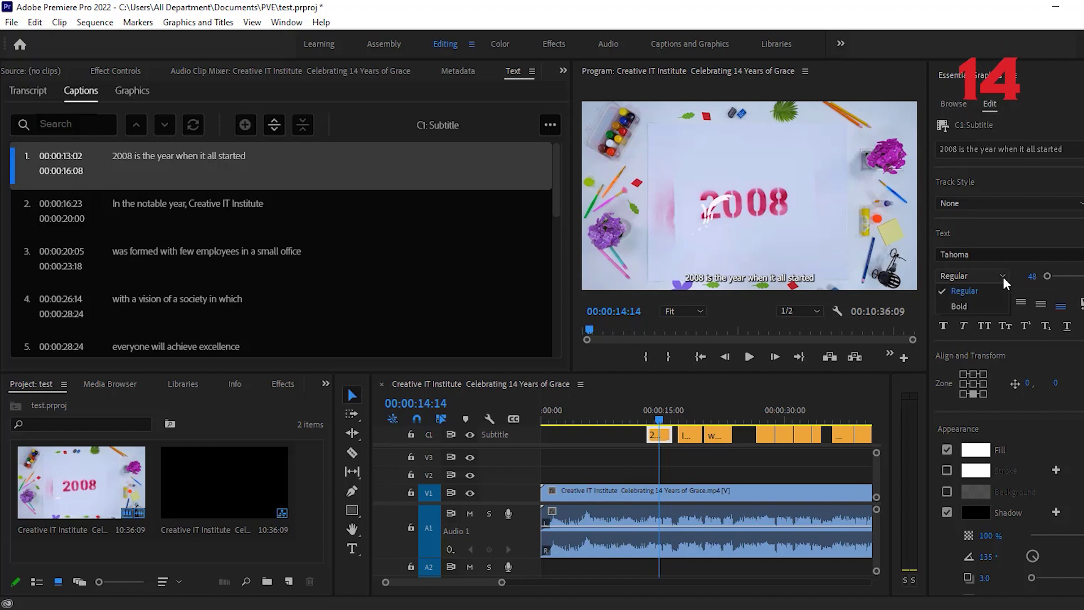
pyautogui.click(1041, 279)
pyautogui.moveTo(1048, 278); pyautogui.dragTo(1044, 278)
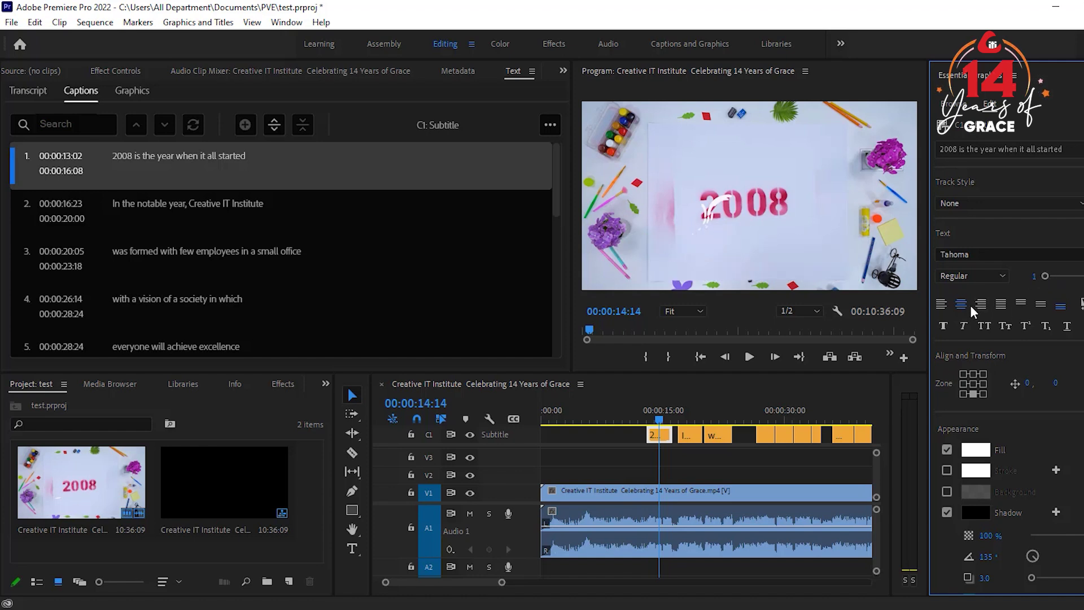
pyautogui.hotkey('ctrl', 'z')
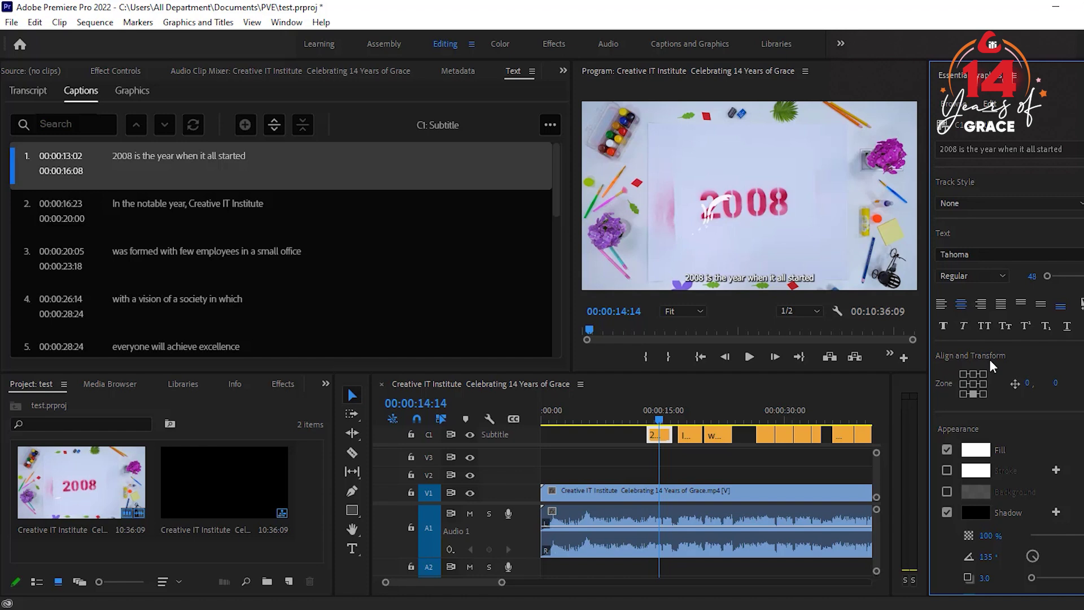
# - Try top, middle, left and right caption positions, ending back at bottom centre
pyautogui.click(973, 375)
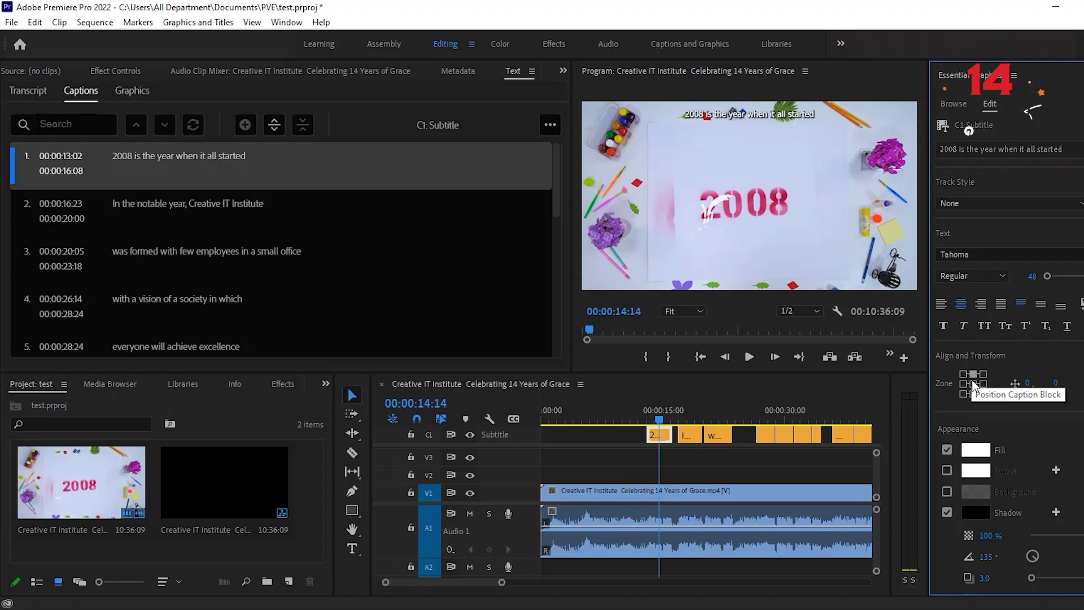
pyautogui.click(972, 384)
pyautogui.click(963, 384)
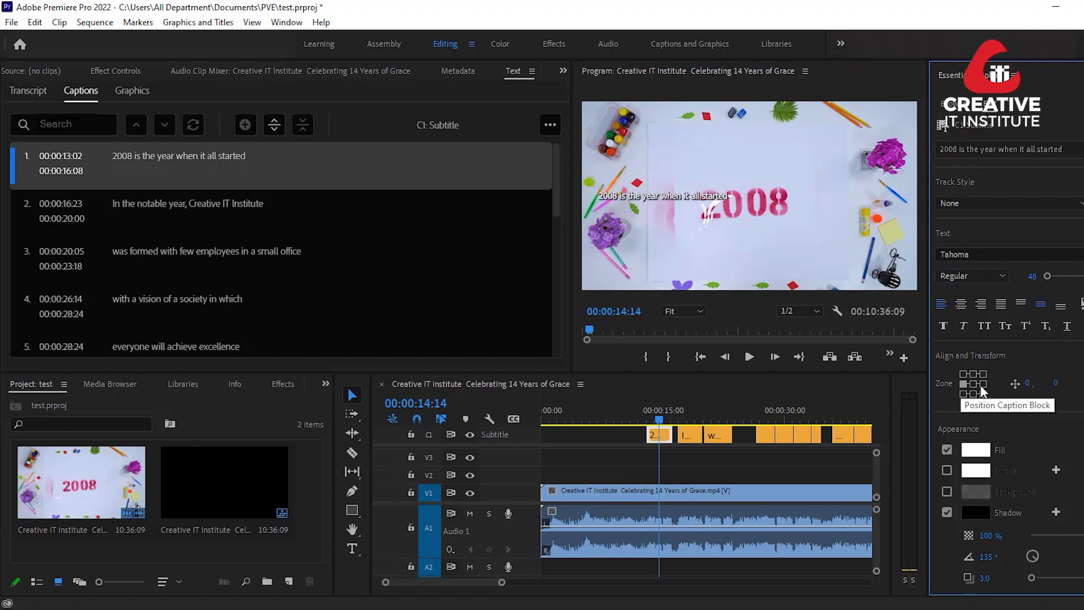
pyautogui.click(982, 385)
pyautogui.click(973, 394)
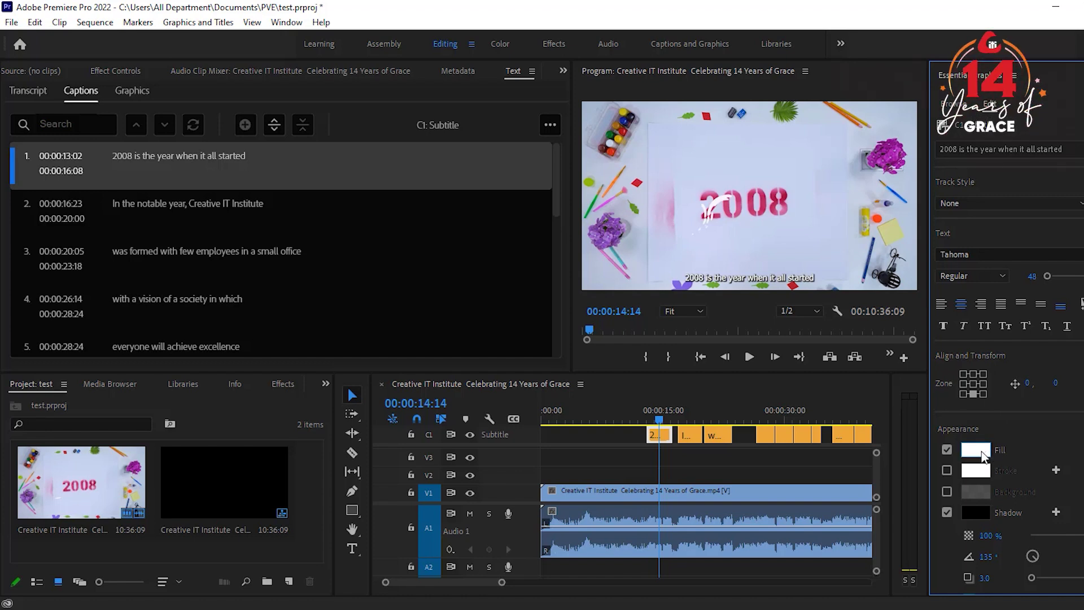
# - Keep the white fill after trying dark red, and enlarge the caption text to 79
pyautogui.click(976, 450)
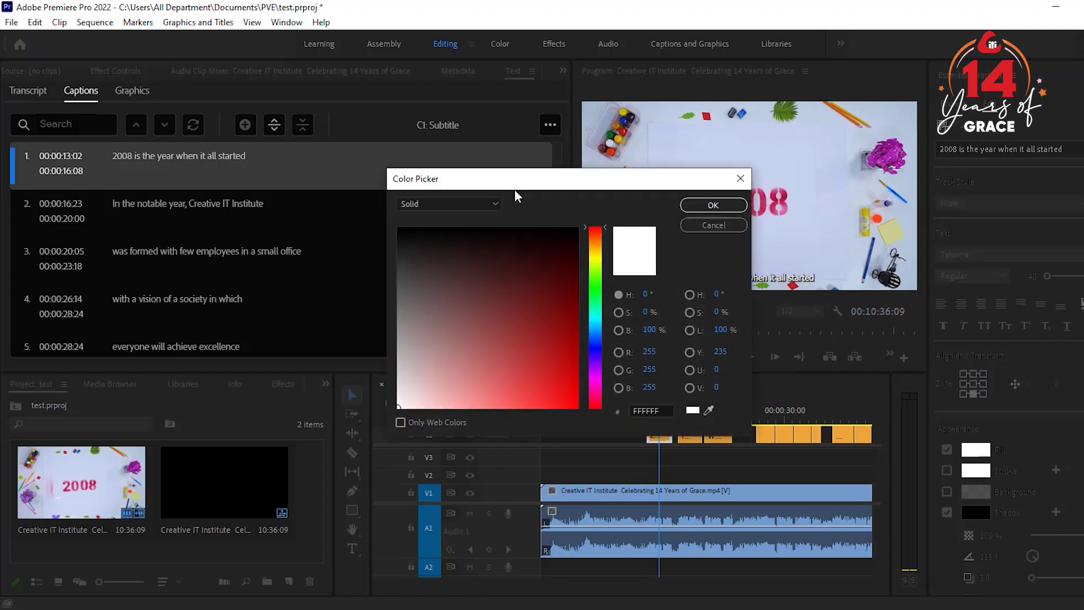
pyautogui.moveTo(515, 196); pyautogui.dragTo(296, 197)
pyautogui.moveTo(310, 273)
pyautogui.mouseDown()
pyautogui.moveTo(290, 345)
pyautogui.moveTo(300, 273)
pyautogui.mouseUp()
pyautogui.click(493, 226)
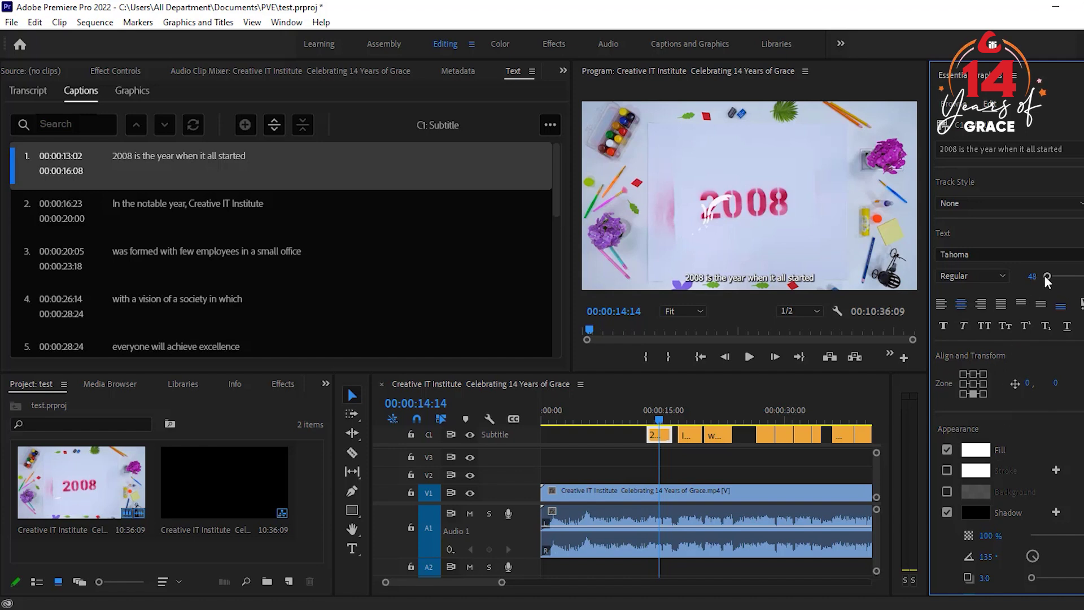
pyautogui.moveTo(1049, 280); pyautogui.dragTo(1051, 281)
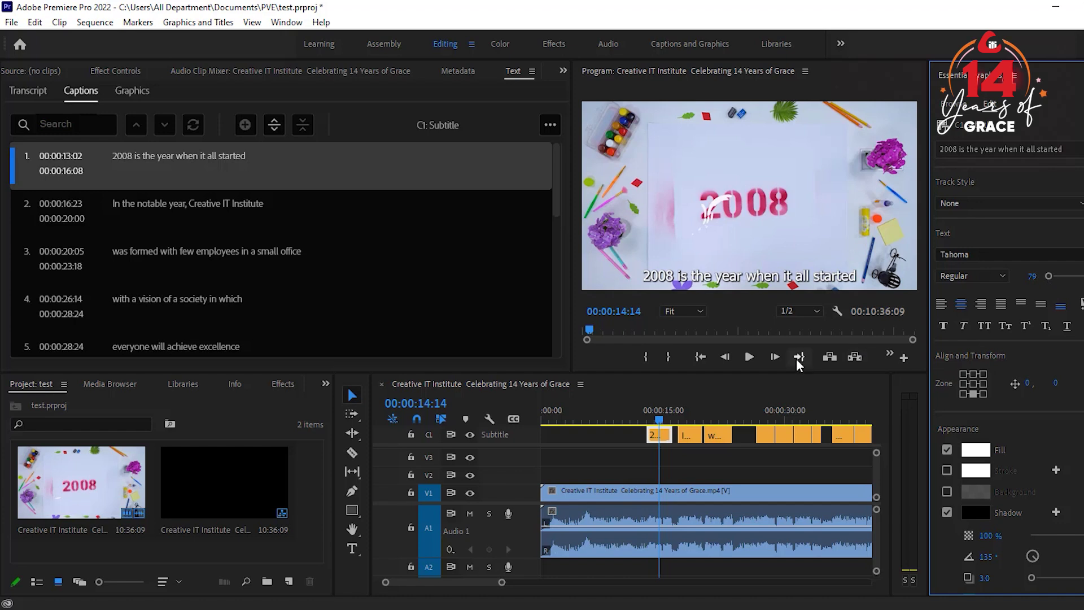
pyautogui.moveTo(669, 422)
pyautogui.mouseDown()
pyautogui.moveTo(727, 424)
pyautogui.moveTo(660, 425)
pyautogui.mouseUp()
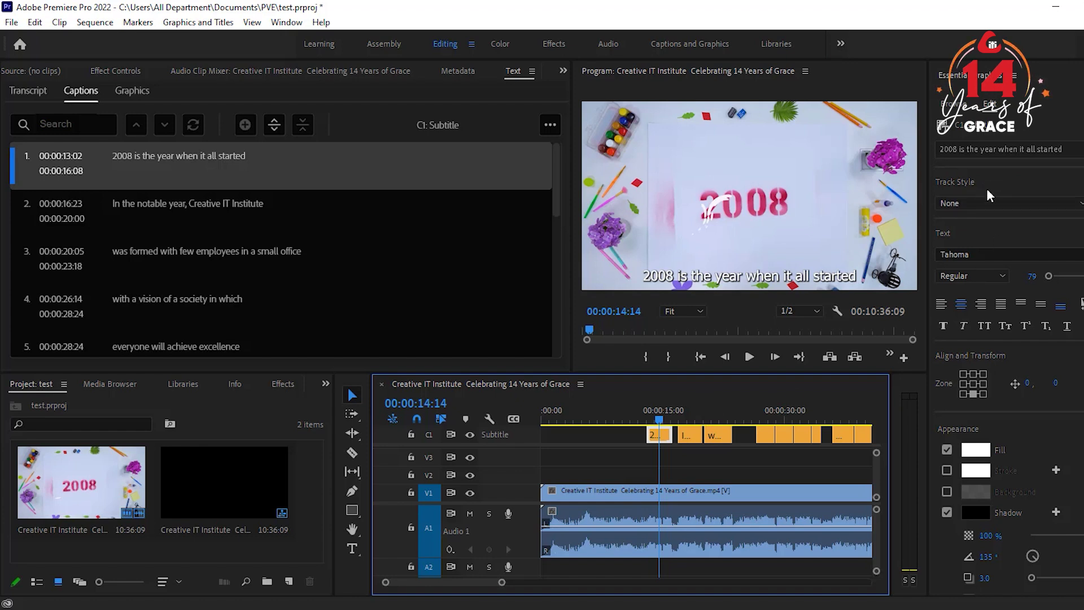
# - Create a track style named 'Text Style' from the caption and check the second caption
pyautogui.click(997, 206)
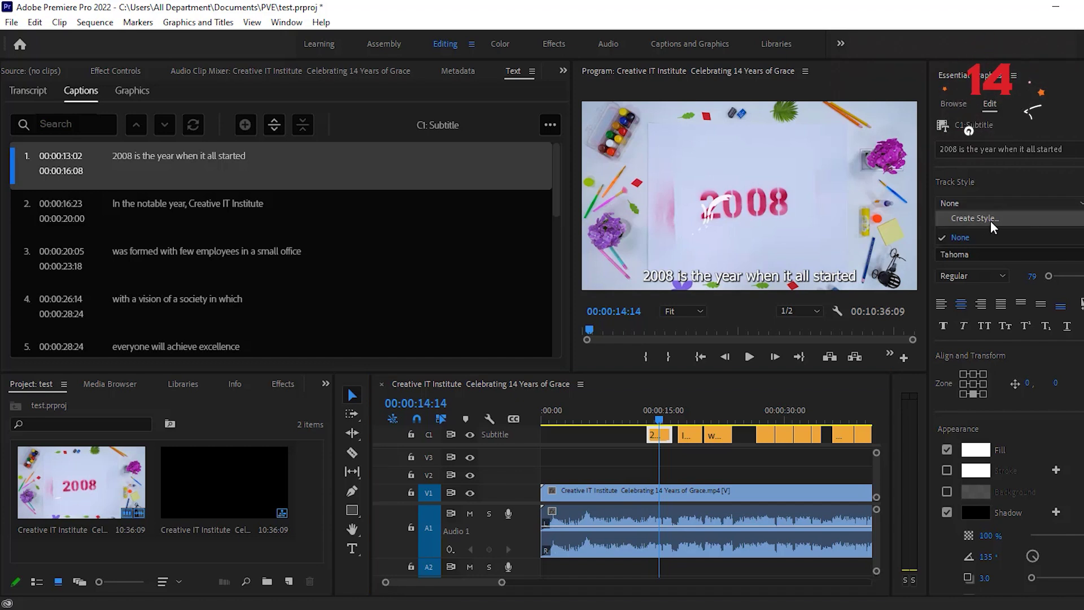
pyautogui.click(972, 218)
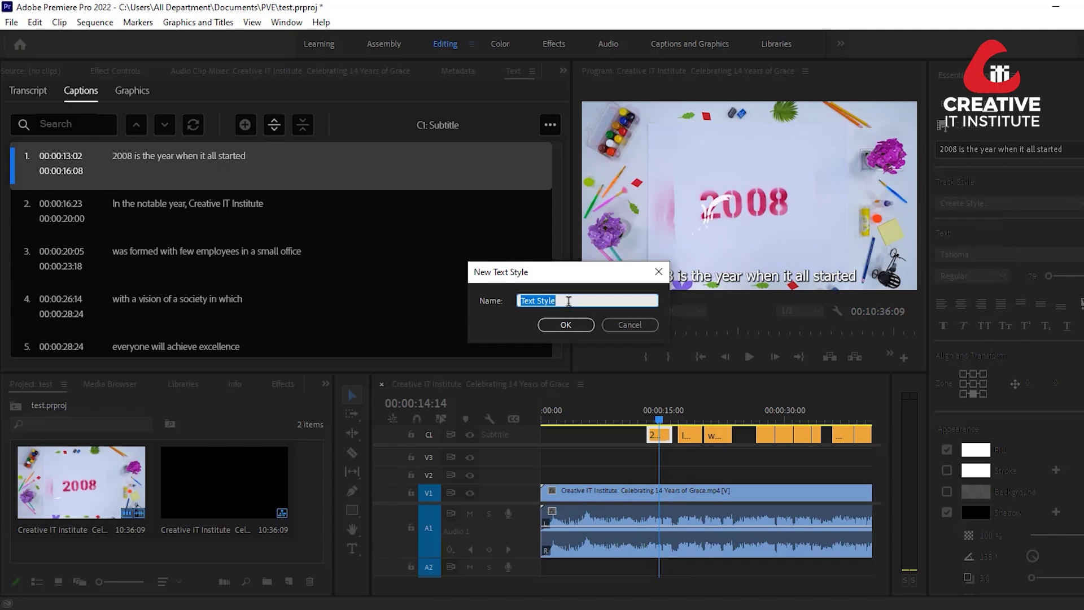
pyautogui.click(570, 326)
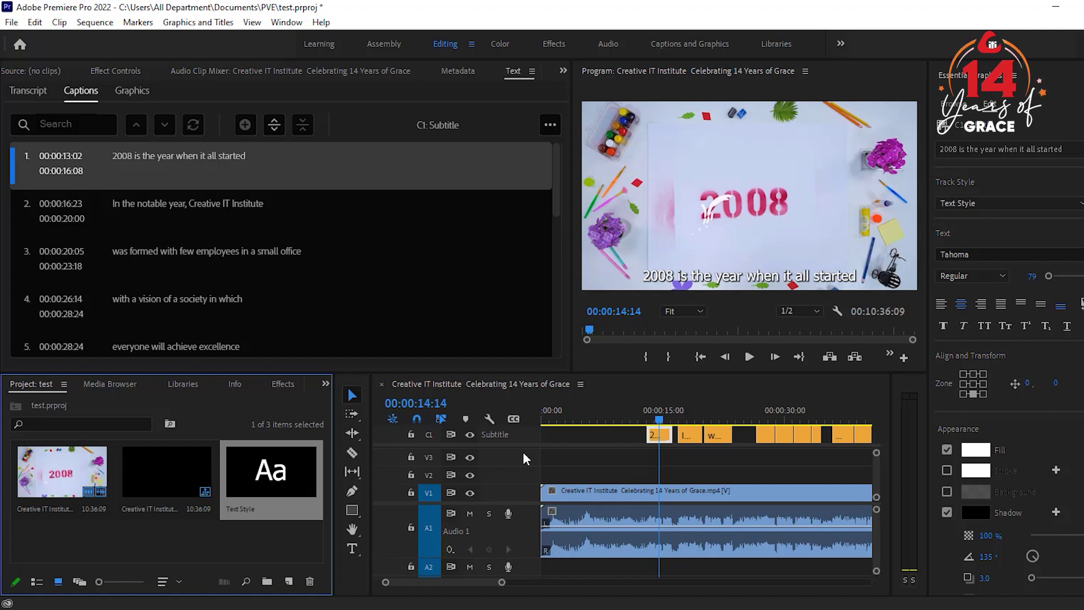
pyautogui.moveTo(659, 424); pyautogui.dragTo(698, 428)
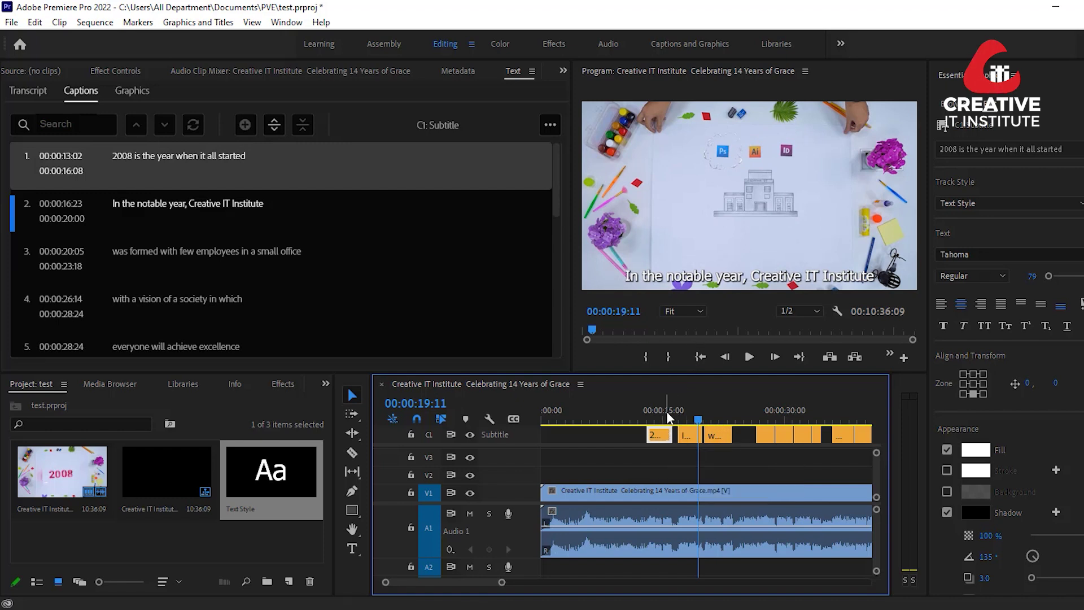
# - Put the playhead back on the first caption near 00:00:14:22 and zoom out to the whole sequence
pyautogui.click(661, 417)
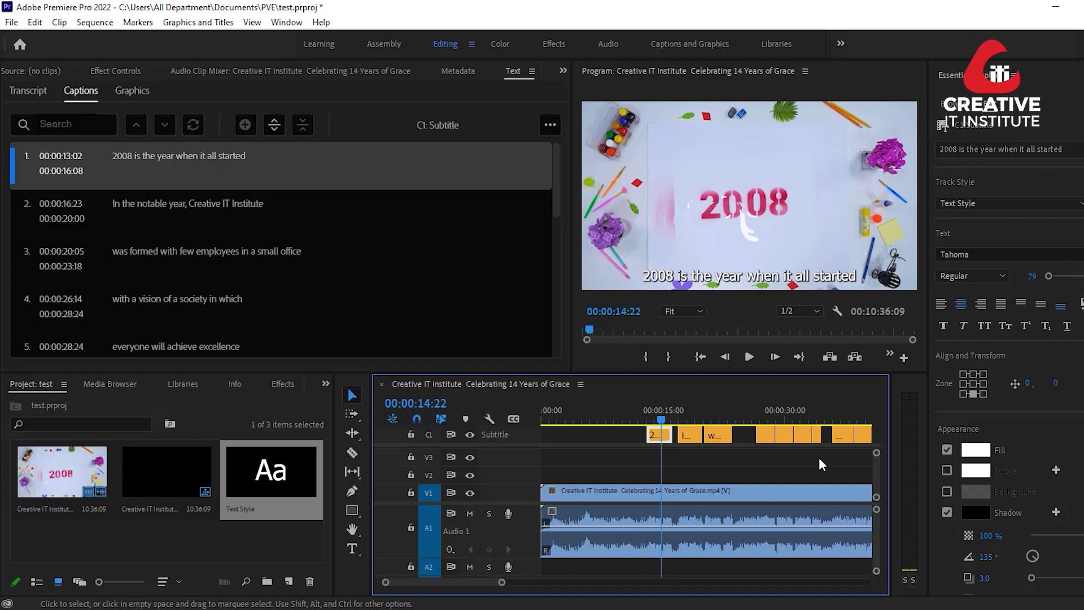
pyautogui.moveTo(501, 583); pyautogui.dragTo(766, 575)
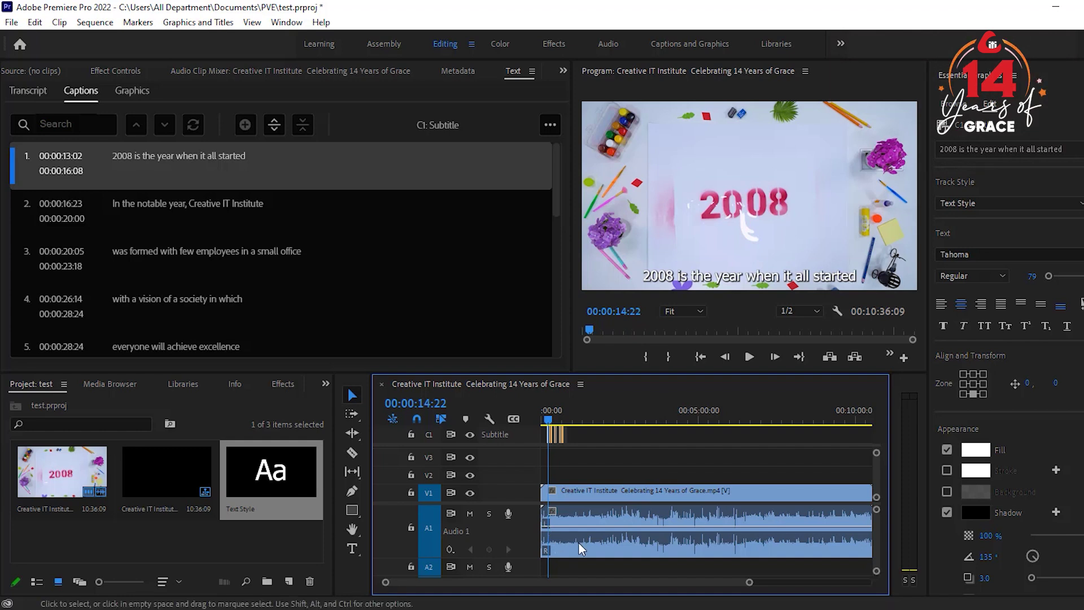
# - Delete all caption clips and remove the now empty subtitle track
pyautogui.moveTo(750, 582); pyautogui.dragTo(642, 582)
pyautogui.moveTo(807, 436); pyautogui.dragTo(587, 455)
pyautogui.press('Delete')
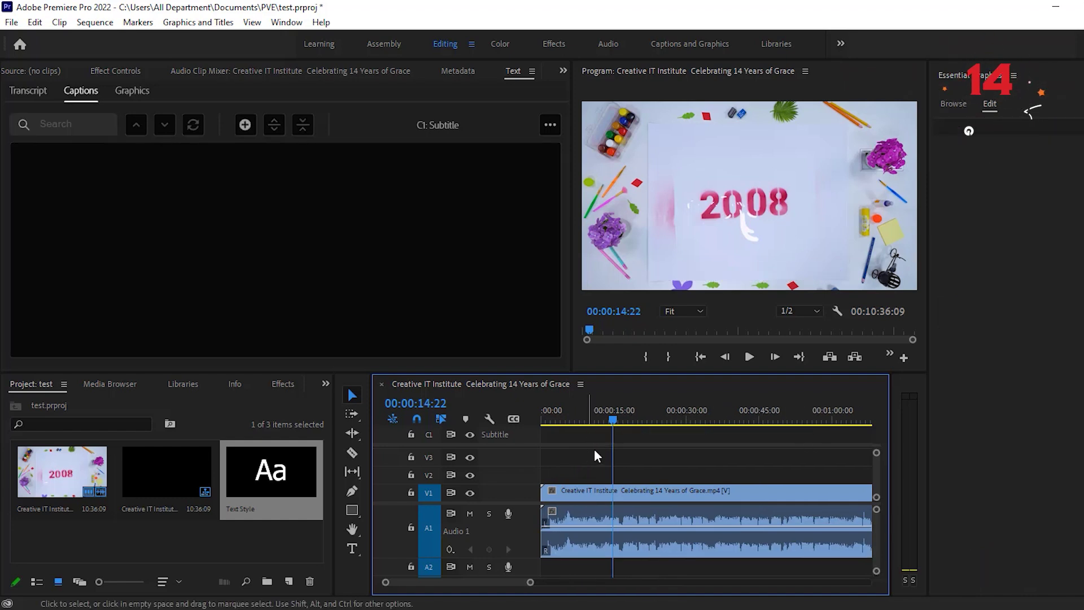
pyautogui.rightClick(525, 435)
pyautogui.click(565, 480)
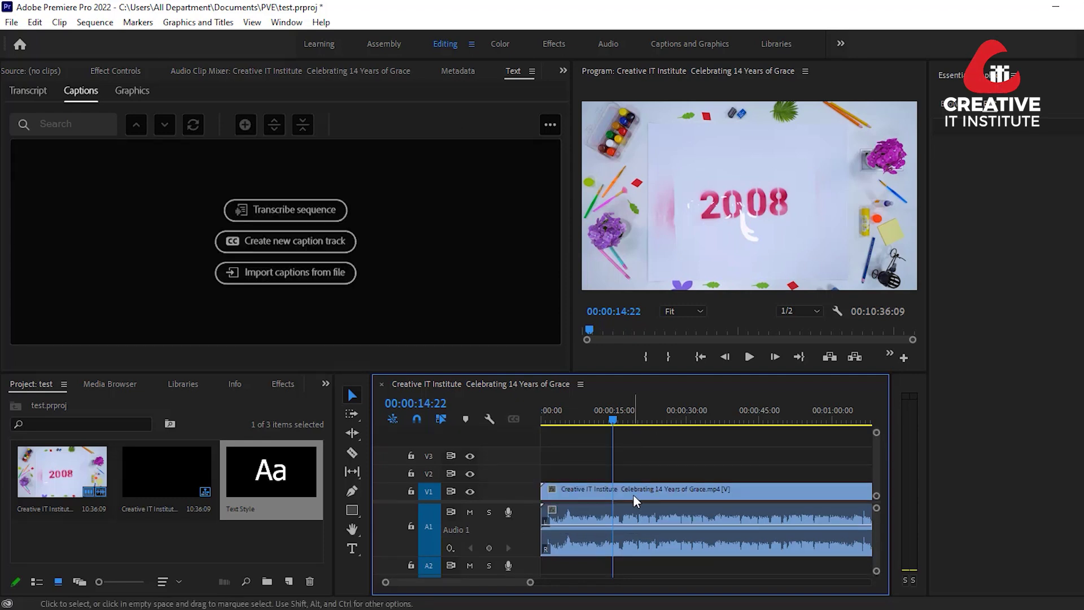
pyautogui.click(632, 493)
# - Place an In point at 00:00:09:12, where the 2008 title clears
pyautogui.moveTo(530, 582); pyautogui.dragTo(758, 582)
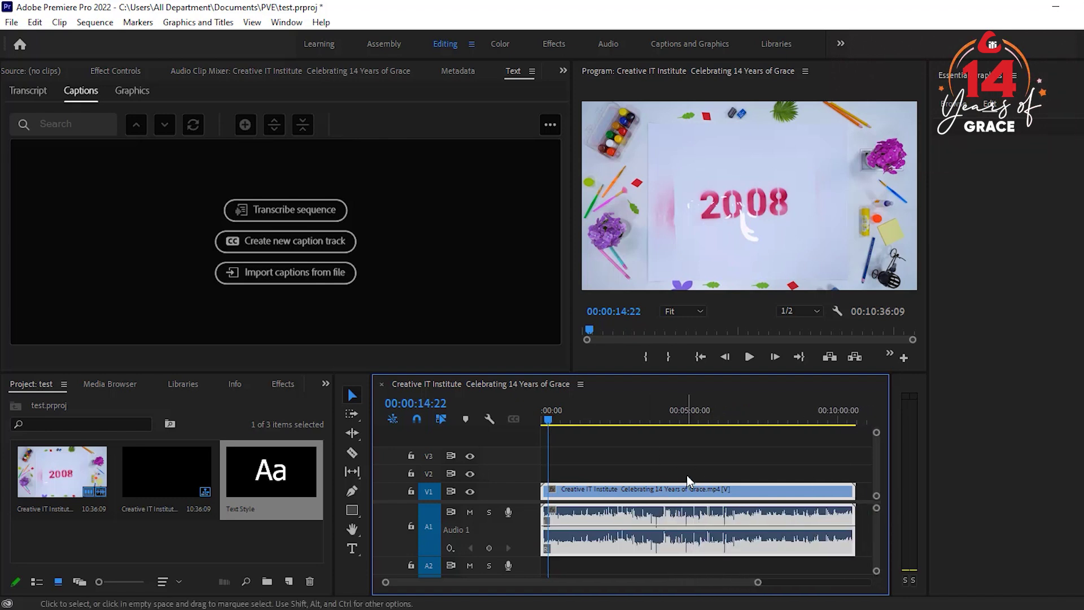
pyautogui.hotkey('ctrl', 'a')
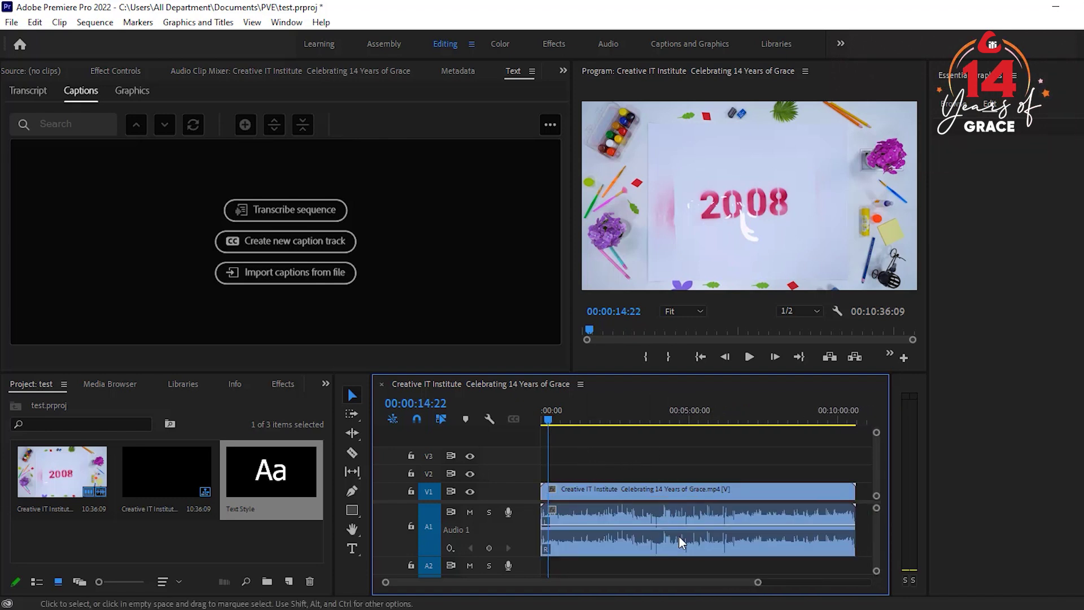
pyautogui.moveTo(757, 585); pyautogui.dragTo(636, 582)
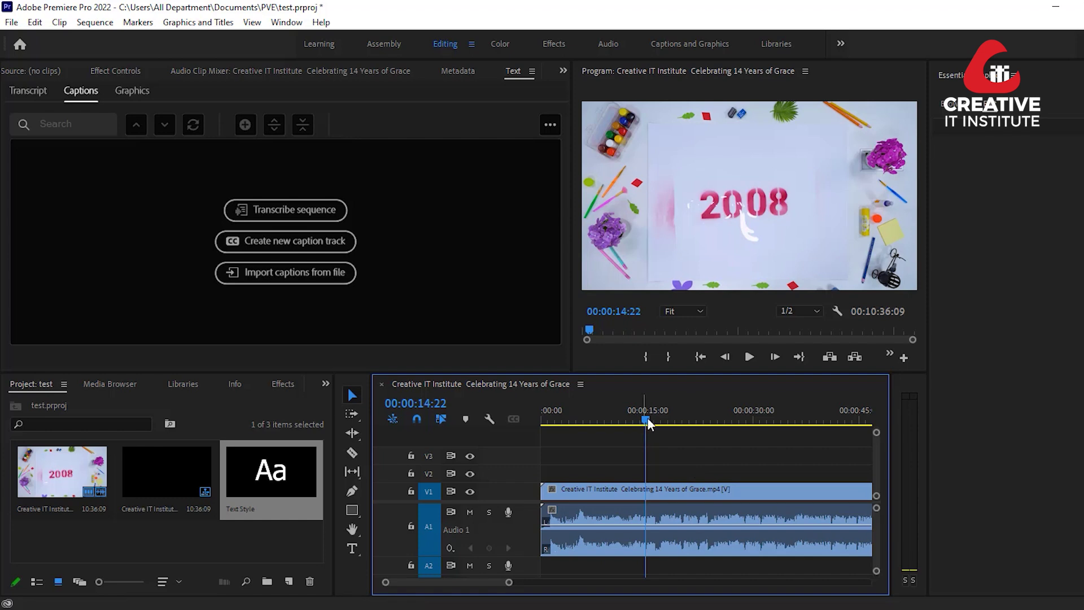
pyautogui.click(628, 423)
pyautogui.moveTo(628, 423); pyautogui.dragTo(612, 424)
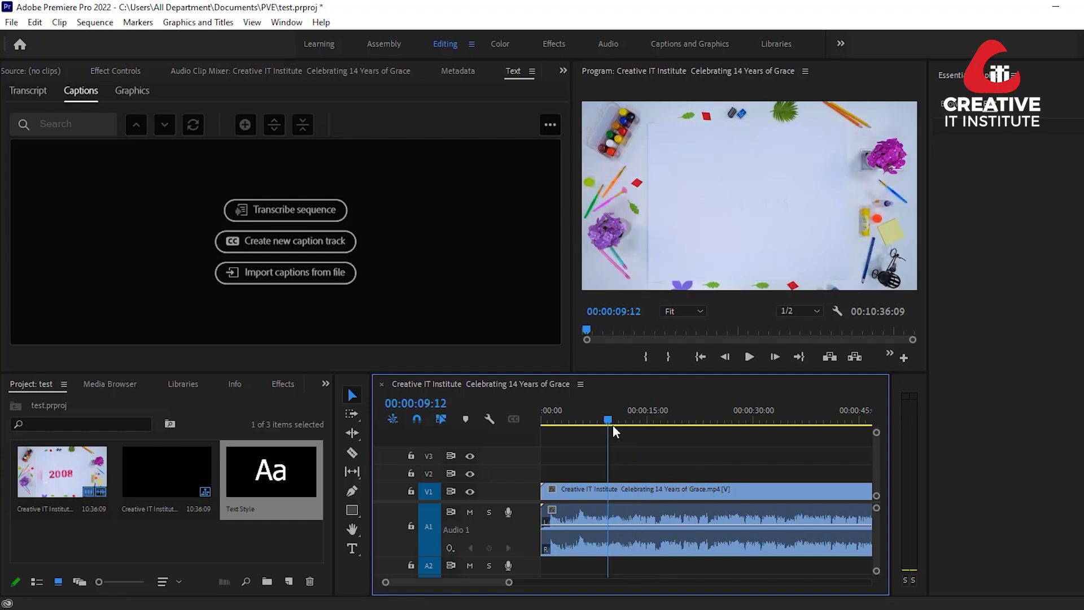
pyautogui.click(645, 357)
# - Play through to 00:00:51:10 and mark the Out point there, a 00:00:41:24 range
pyautogui.moveTo(611, 418); pyautogui.dragTo(707, 418)
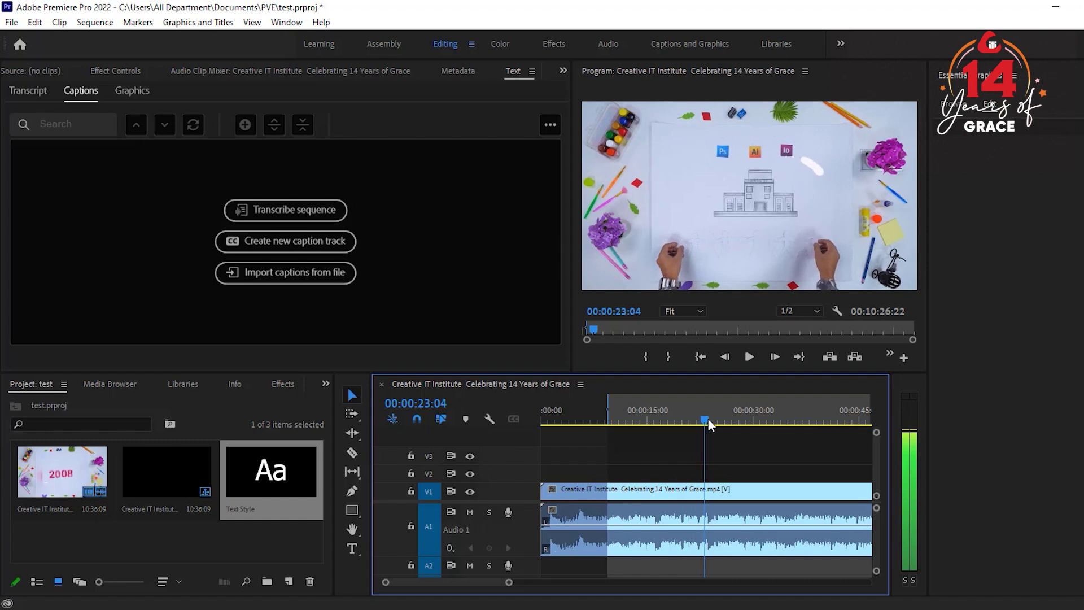
pyautogui.press('space')
pyautogui.press('=')
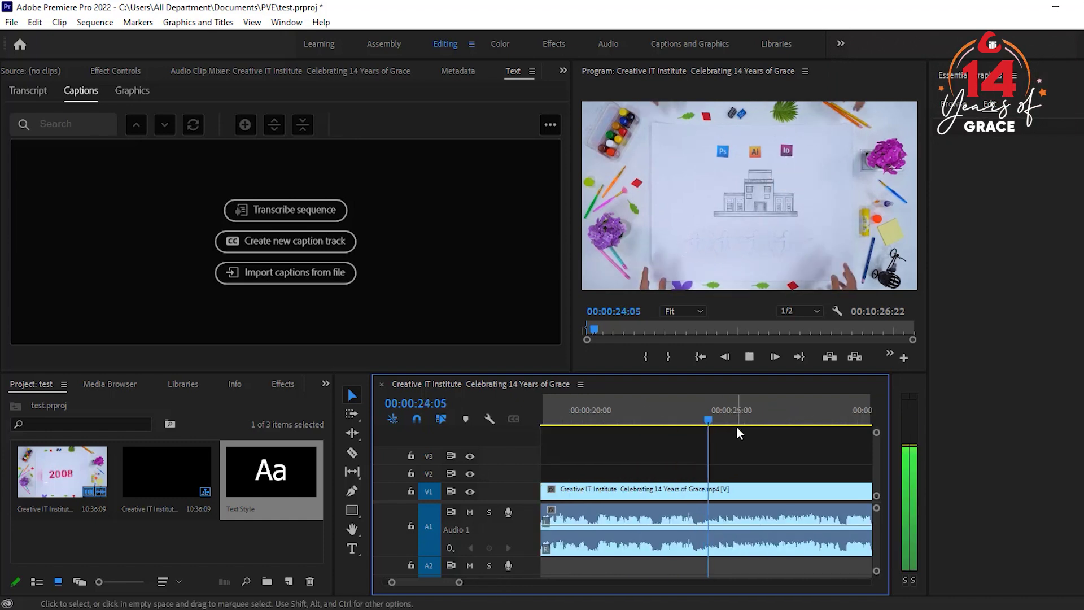
pyautogui.click(672, 409)
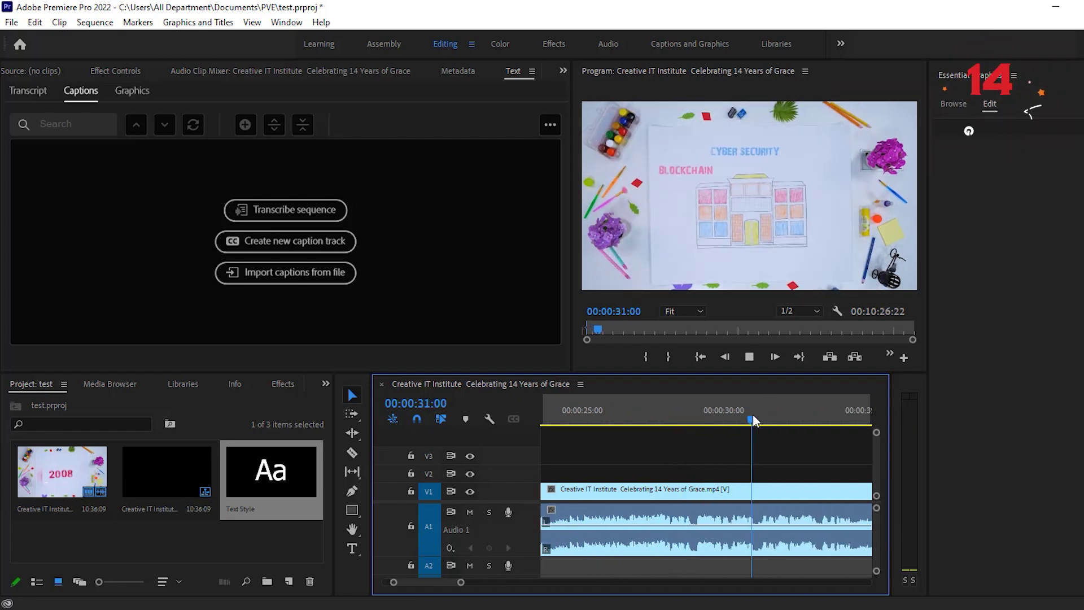
pyautogui.press('-')
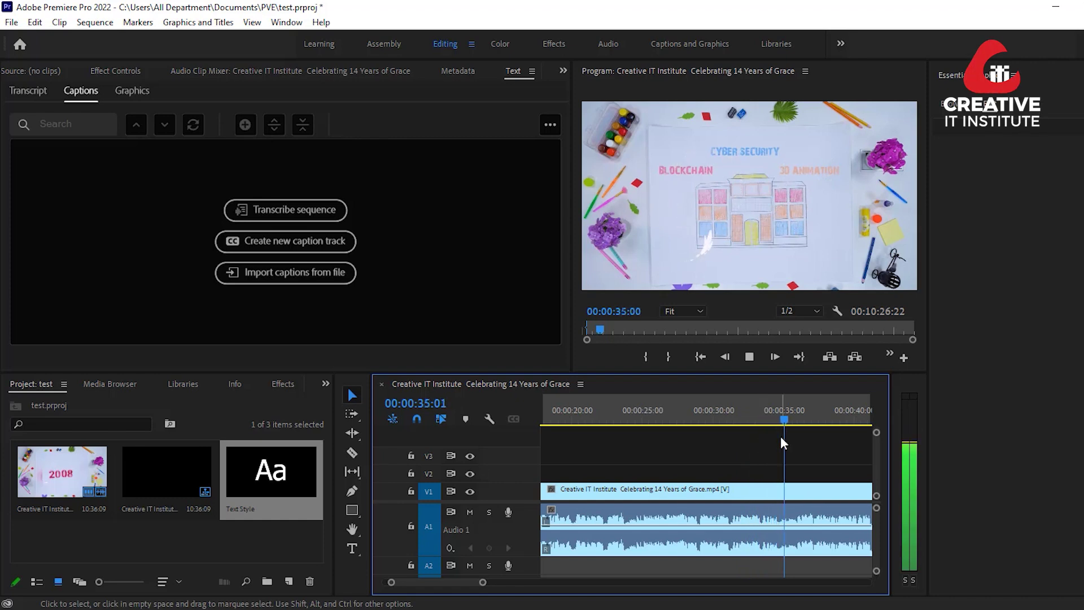
pyautogui.press('space')
pyautogui.moveTo(706, 417); pyautogui.dragTo(780, 420)
pyautogui.press('l')
pyautogui.press('l')
pyautogui.press('l')
pyautogui.press('l')
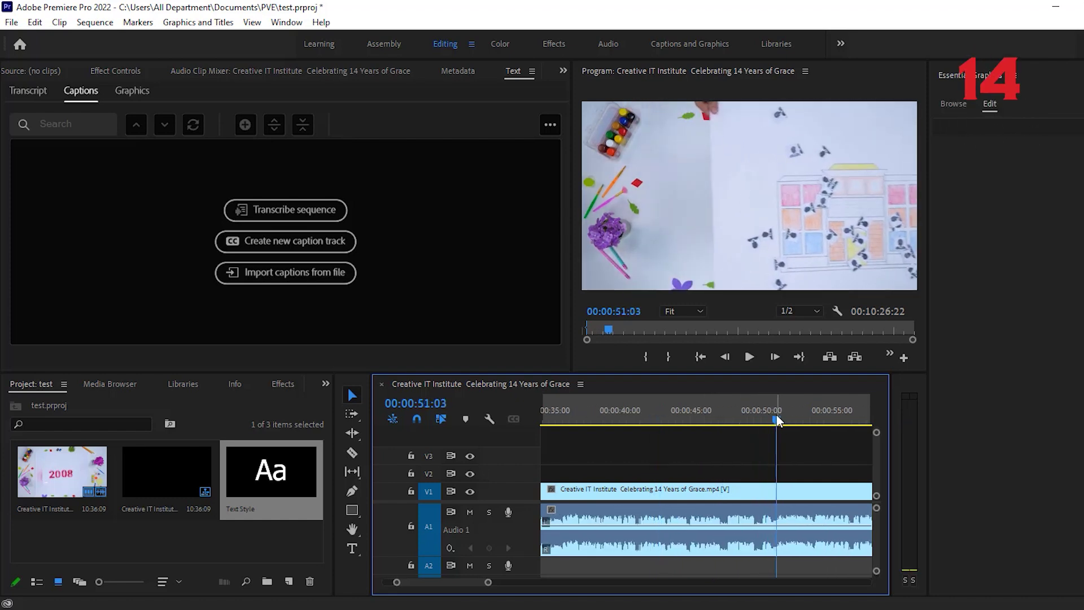
pyautogui.click(781, 420)
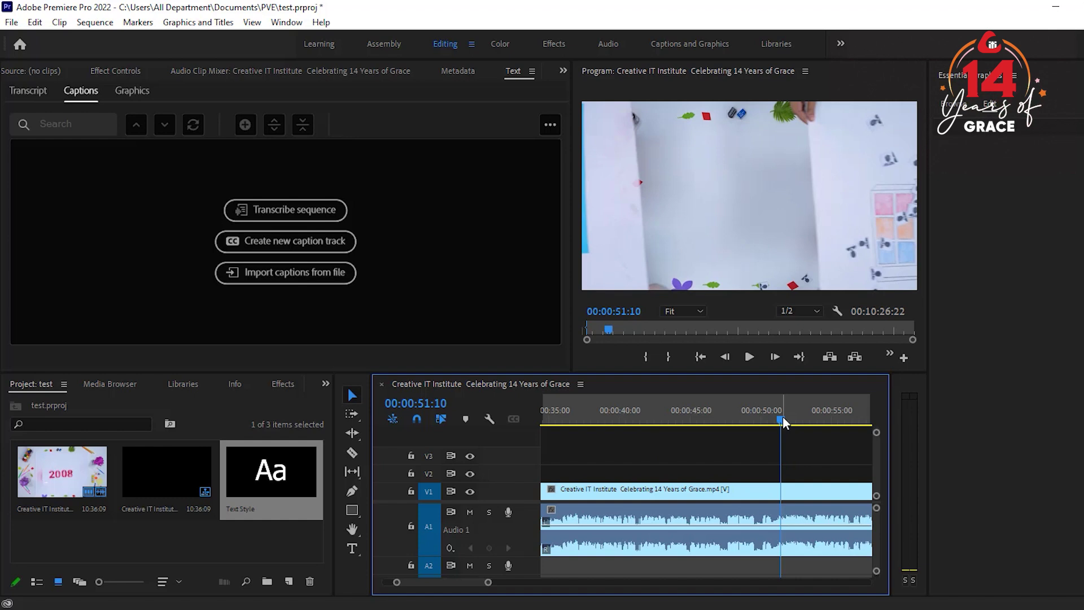
pyautogui.click(668, 357)
pyautogui.scroll(-3, 463, 584)
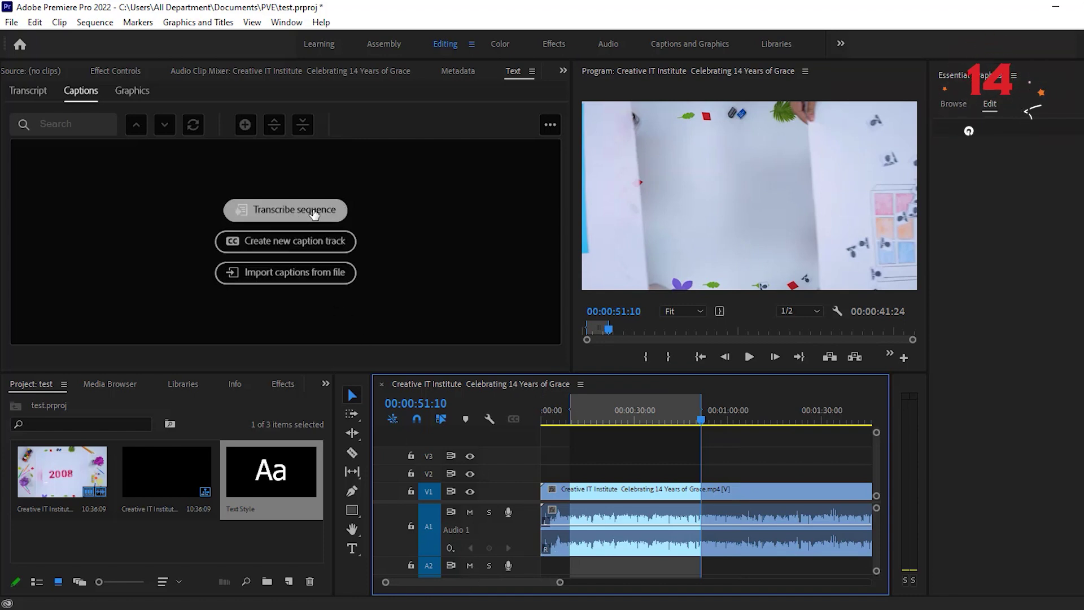
# - Transcribe only the In-to-Out range from Audio 1 in English
pyautogui.click(310, 215)
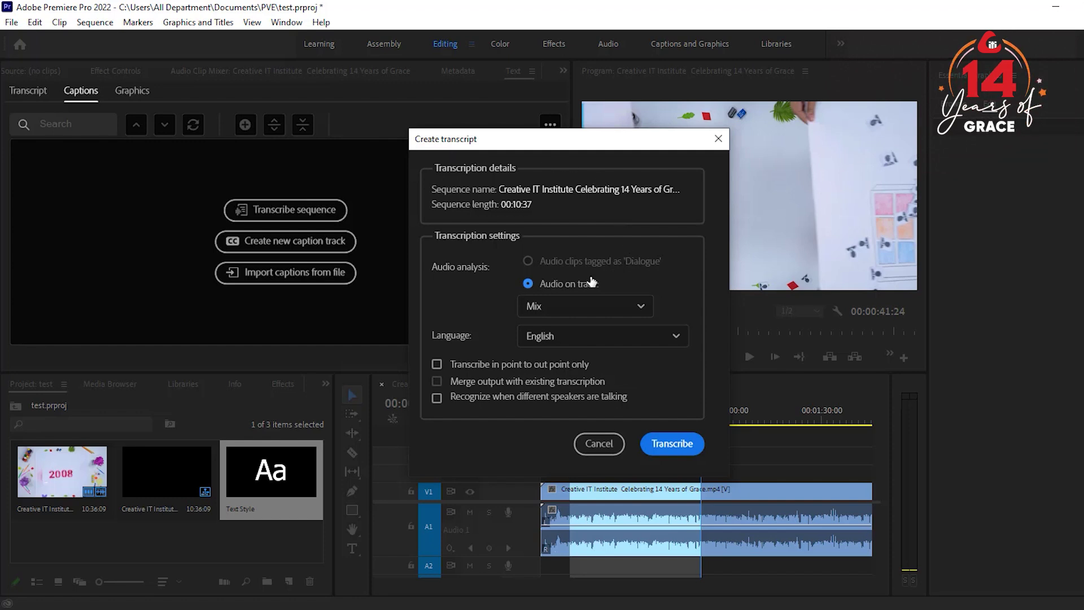
pyautogui.click(584, 311)
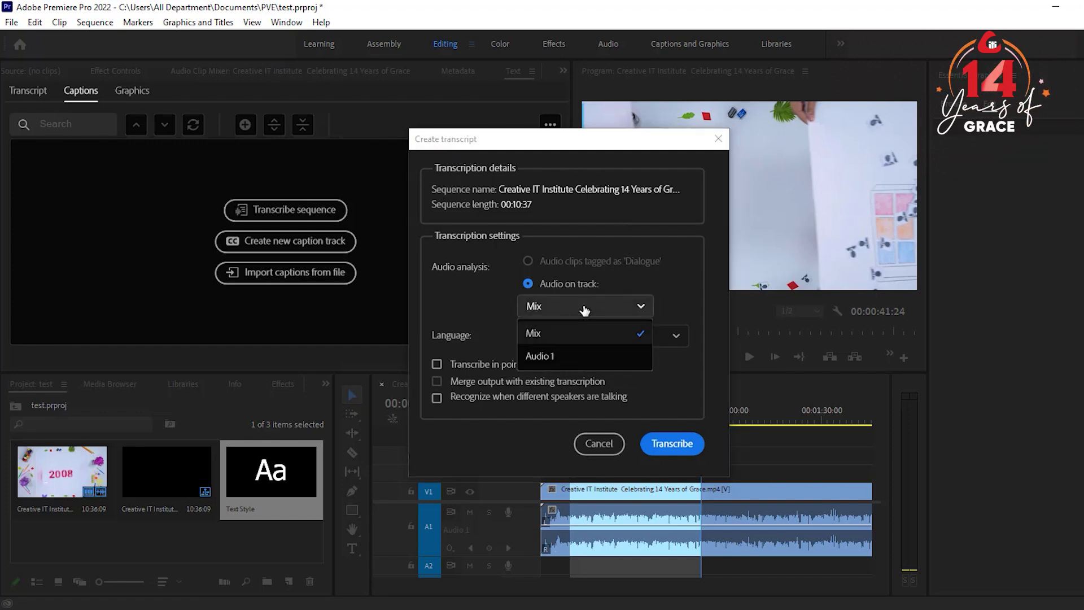
pyautogui.click(544, 357)
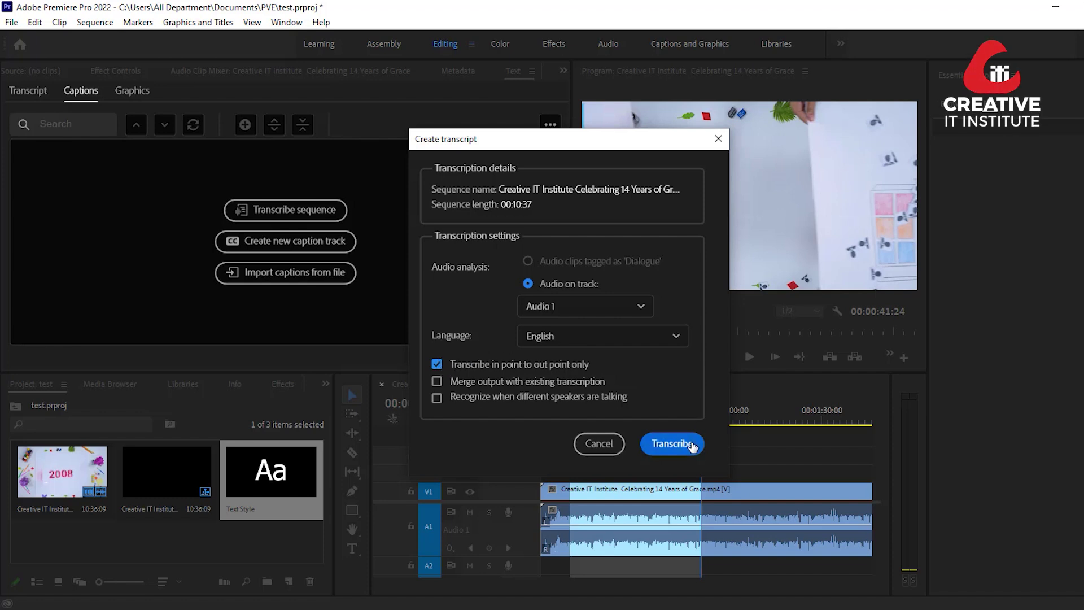
pyautogui.click(672, 444)
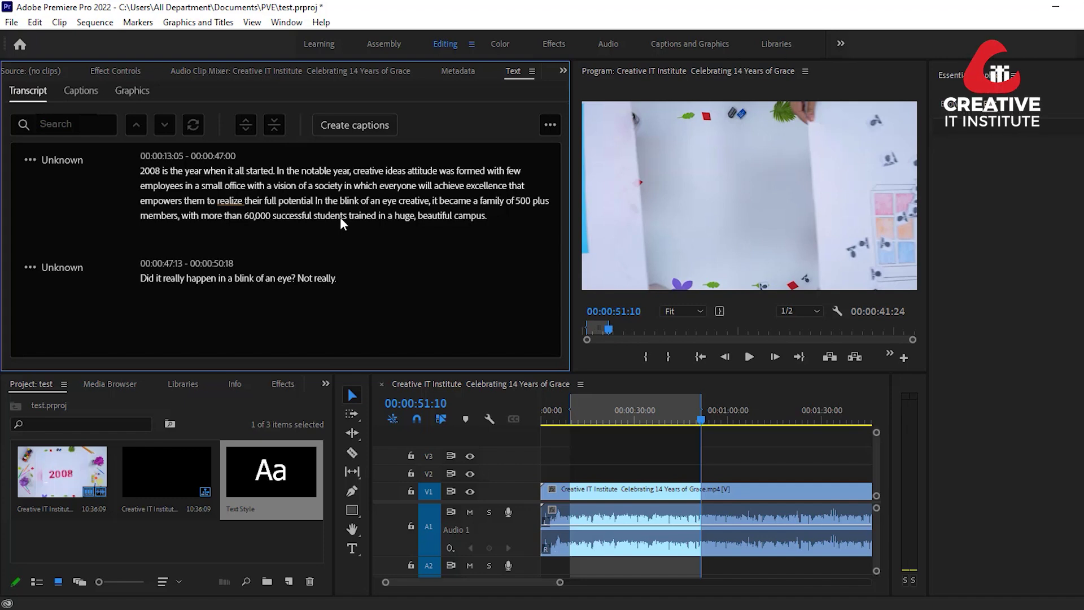
pyautogui.moveTo(604, 418); pyautogui.dragTo(571, 419)
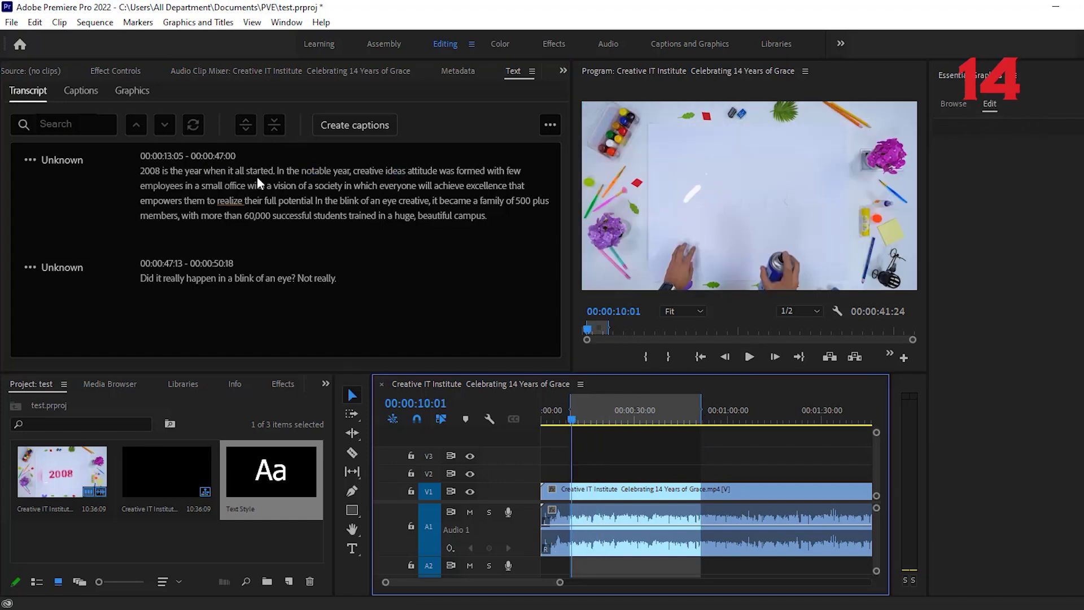
pyautogui.click(750, 358)
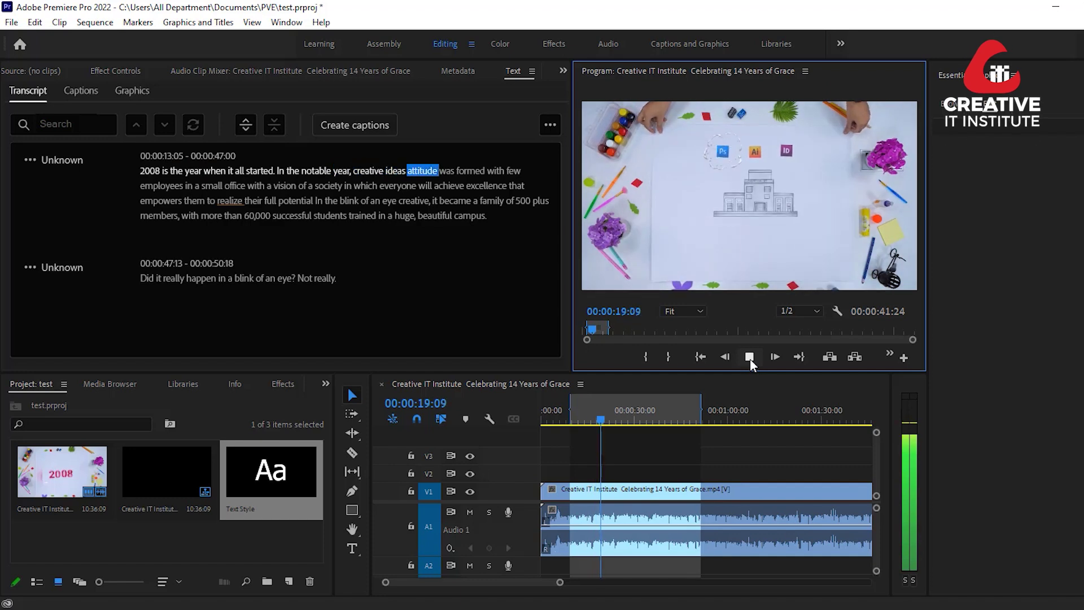
pyautogui.click(750, 357)
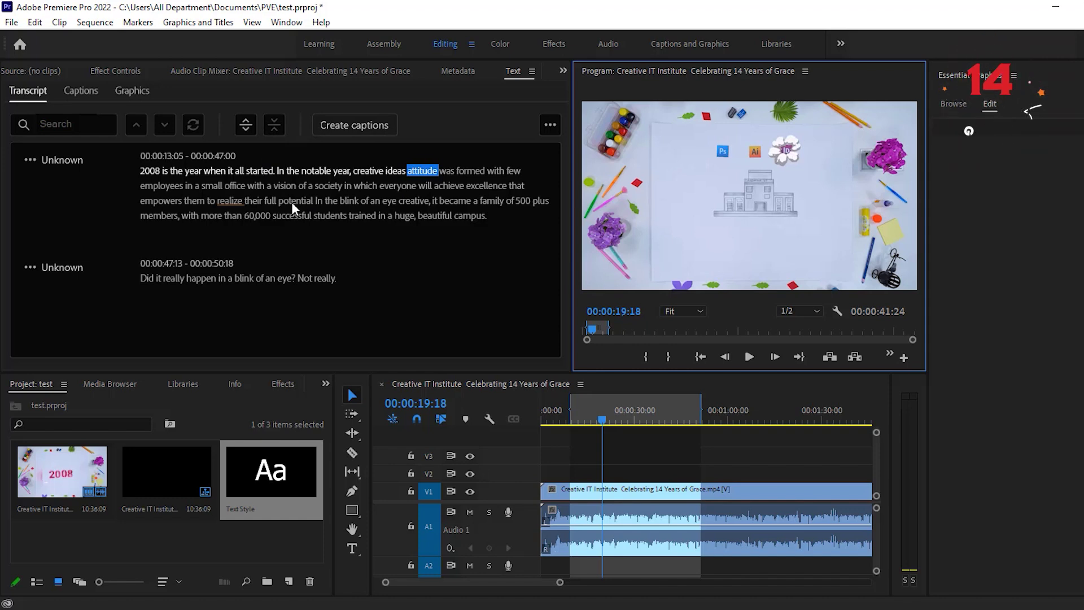
# - Replace the misheard 'ideas attitude' with 'IT Institute' in the first transcript paragraph
pyautogui.click(391, 172)
pyautogui.doubleClick(390, 171)
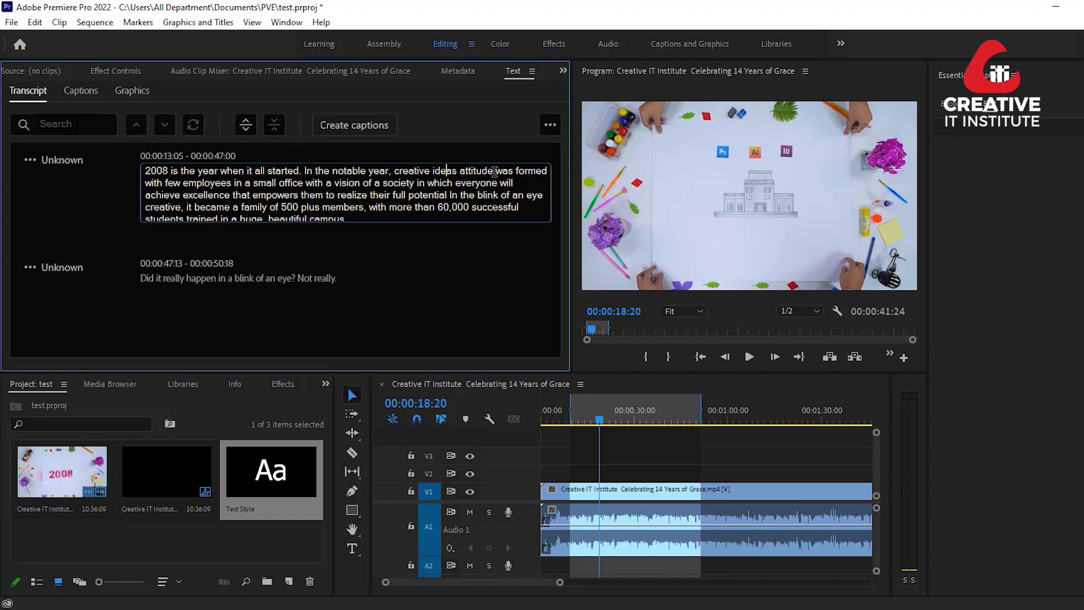
pyautogui.moveTo(439, 172); pyautogui.dragTo(431, 172)
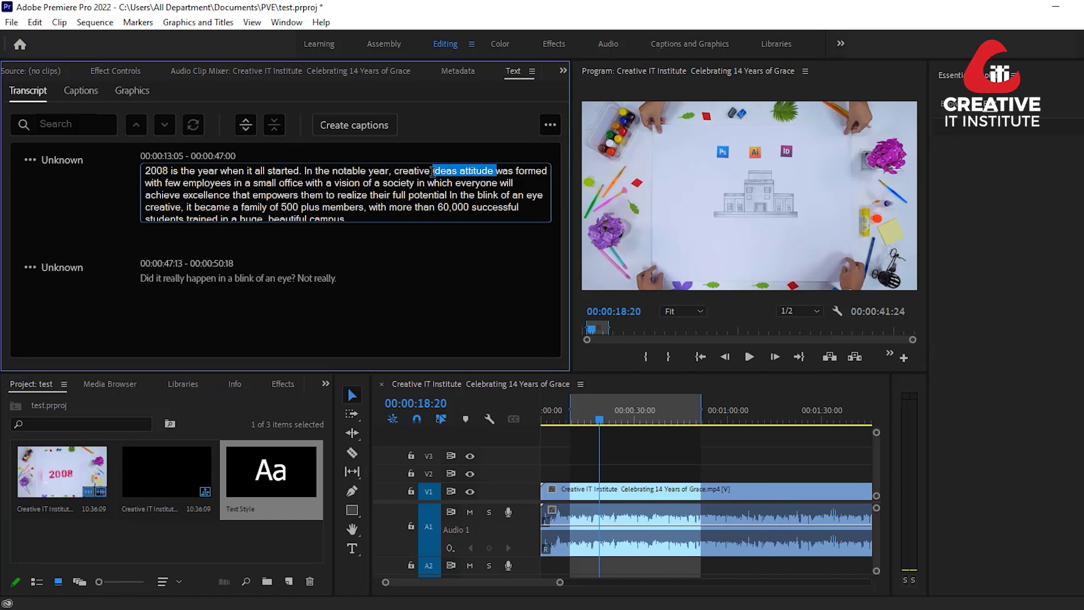
pyautogui.write('IT Institute')
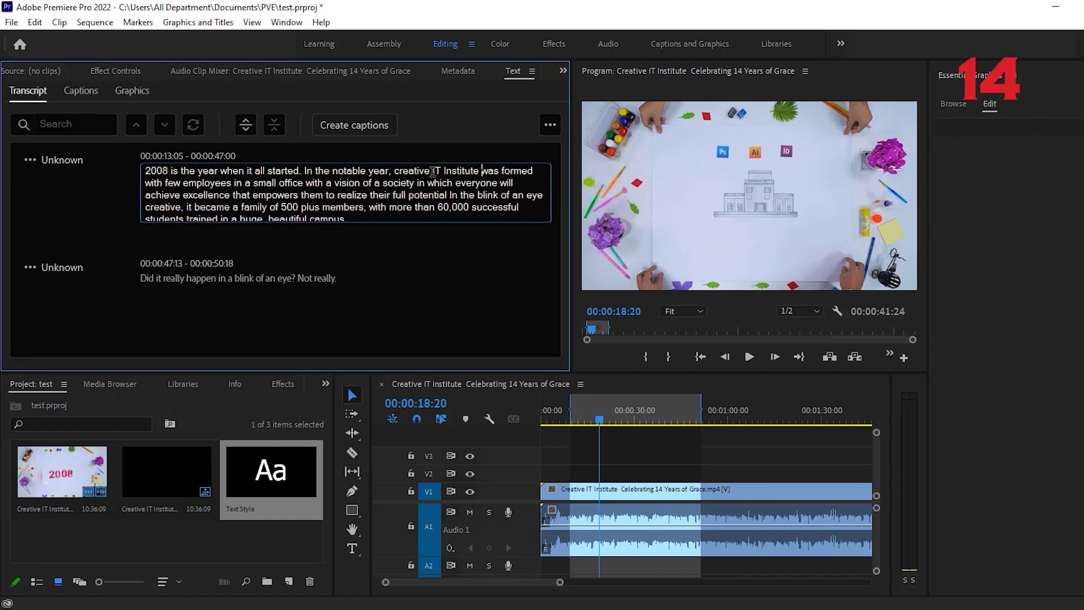
pyautogui.click(749, 357)
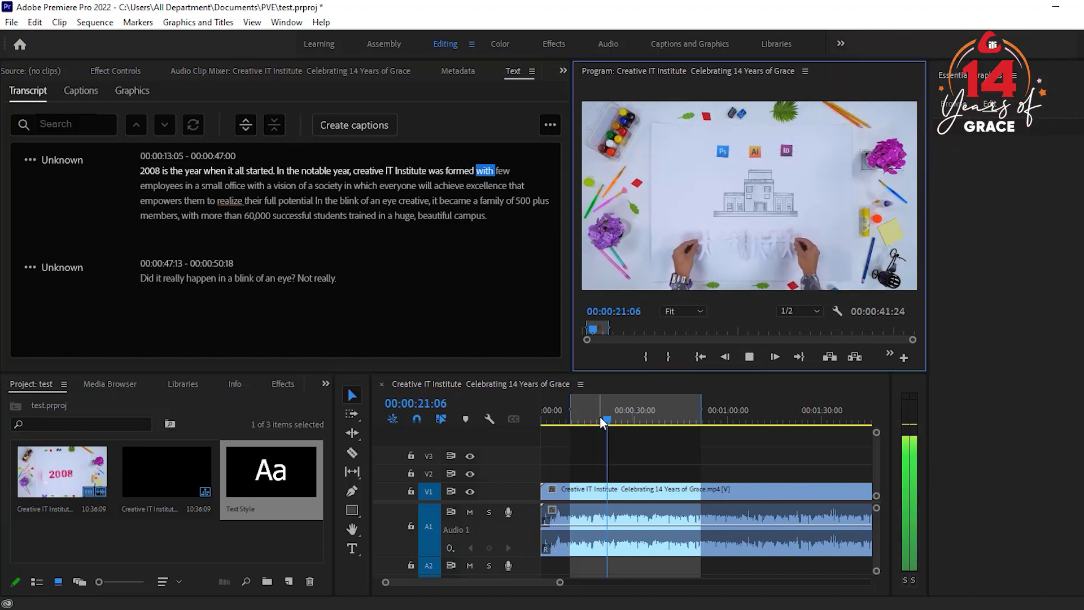
# - Change ', it' to 'IT' so the transcript reads 'creative IT became a family'
pyautogui.click(750, 357)
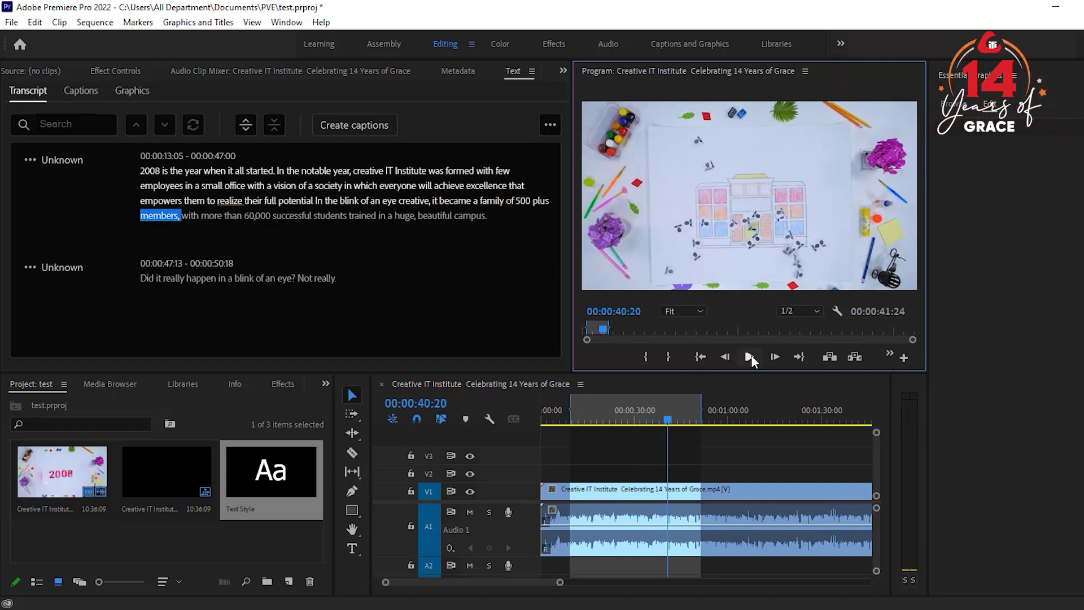
pyautogui.doubleClick(433, 201)
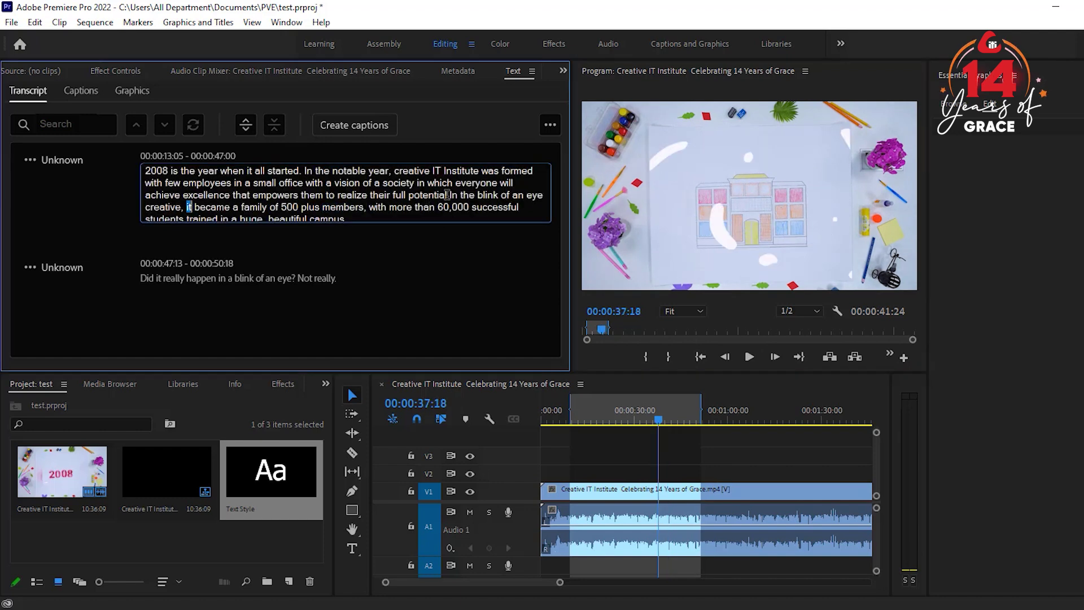
pyautogui.press('BackSpace')
pyautogui.press('BackSpace')
pyautogui.press('BackSpace')
pyautogui.write('IT')
pyautogui.click(750, 356)
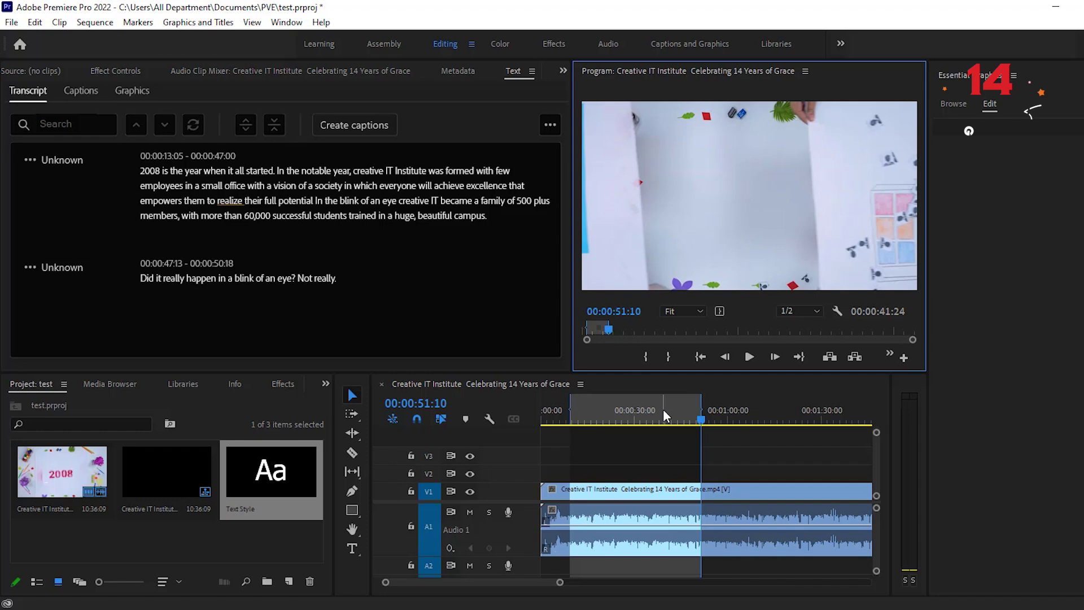
pyautogui.moveTo(645, 411); pyautogui.dragTo(608, 406)
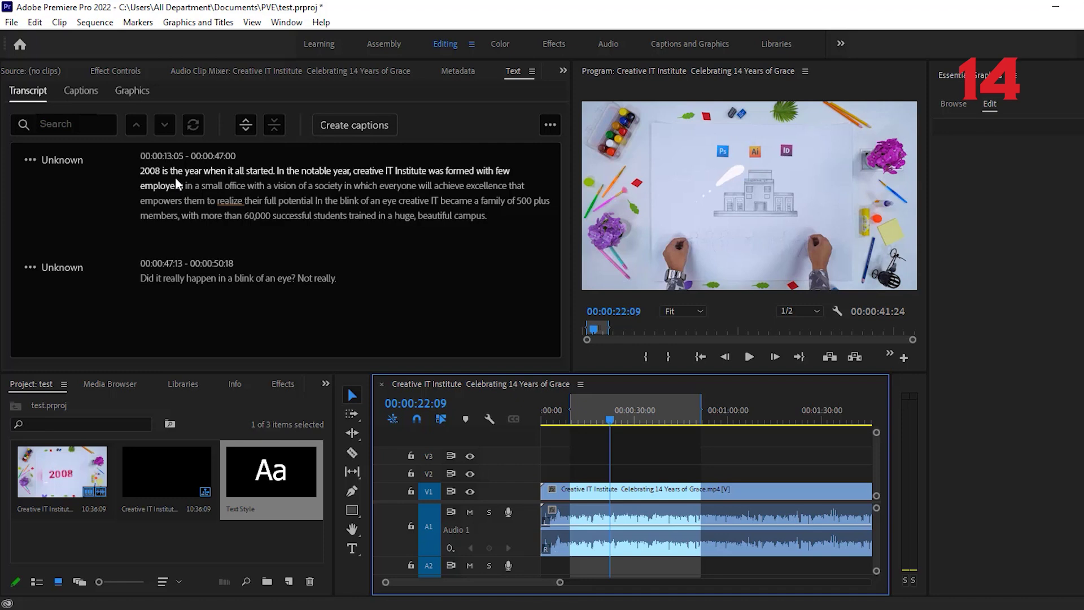
# - Create single-line Subtitle captions from the transcript using the Text Style style
pyautogui.click(337, 127)
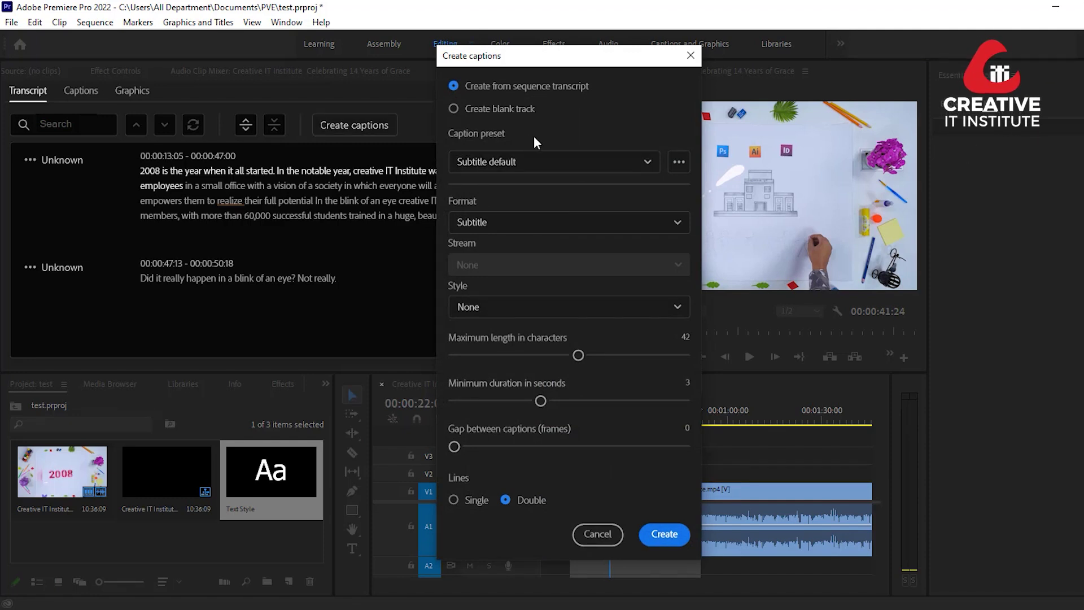
pyautogui.click(576, 164)
pyautogui.click(576, 164)
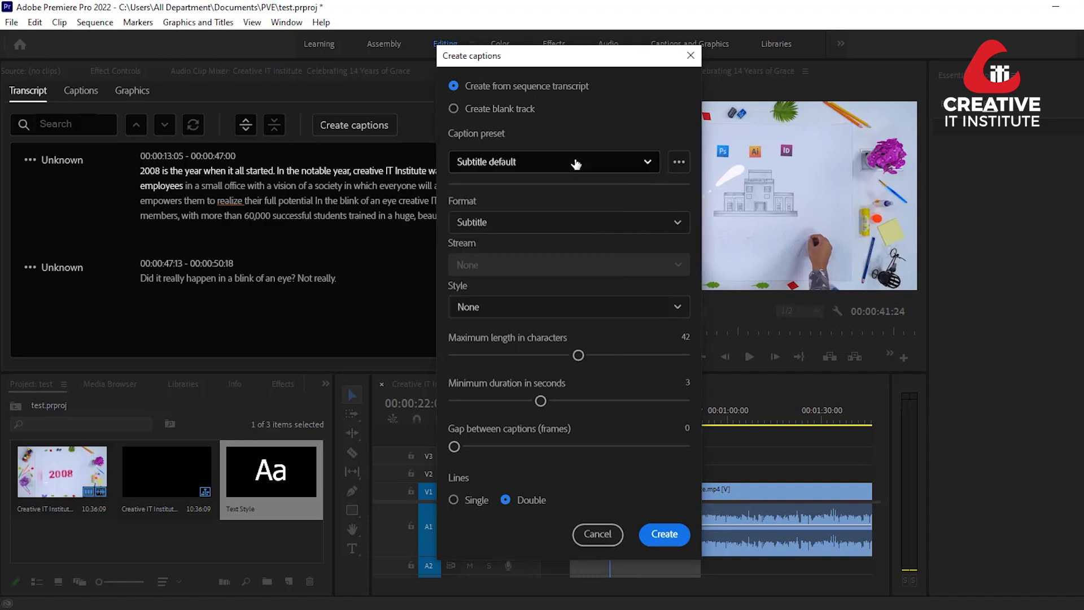
pyautogui.click(562, 224)
pyautogui.click(573, 222)
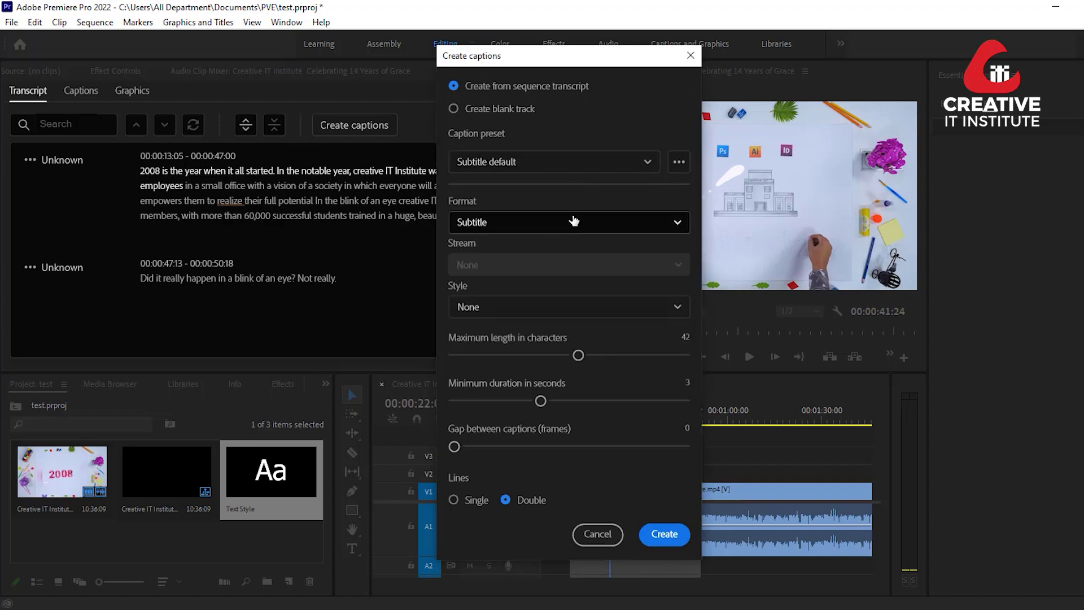
pyautogui.click(561, 312)
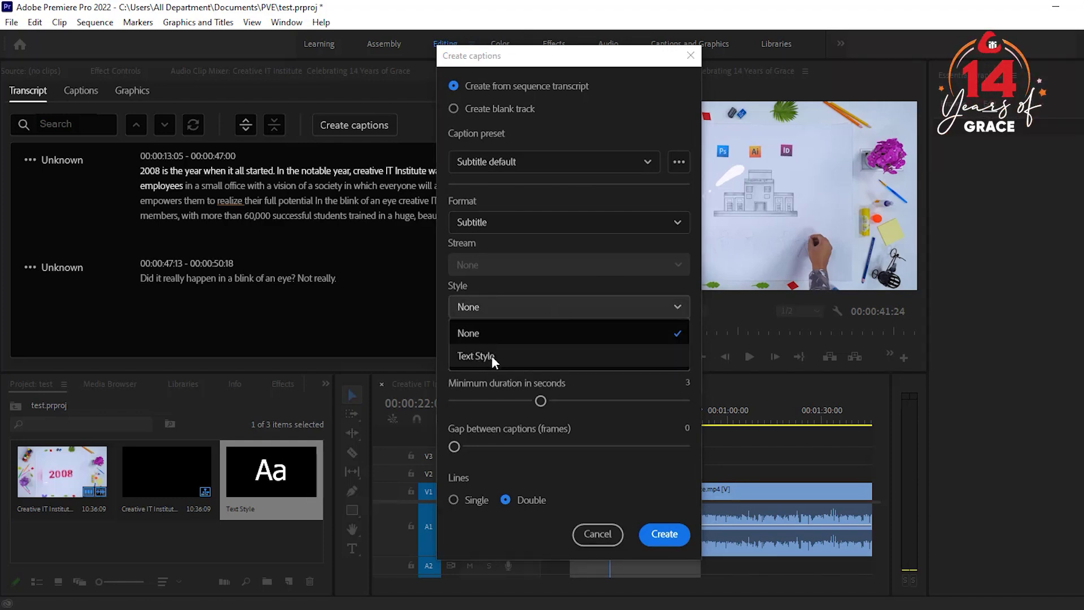
pyautogui.click(477, 356)
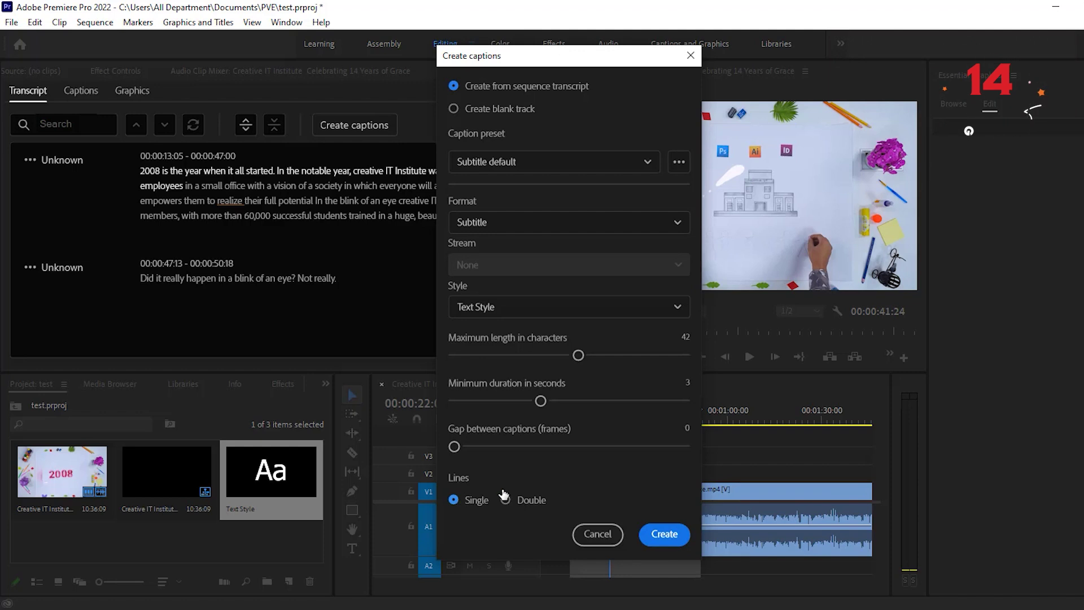
pyautogui.click(672, 536)
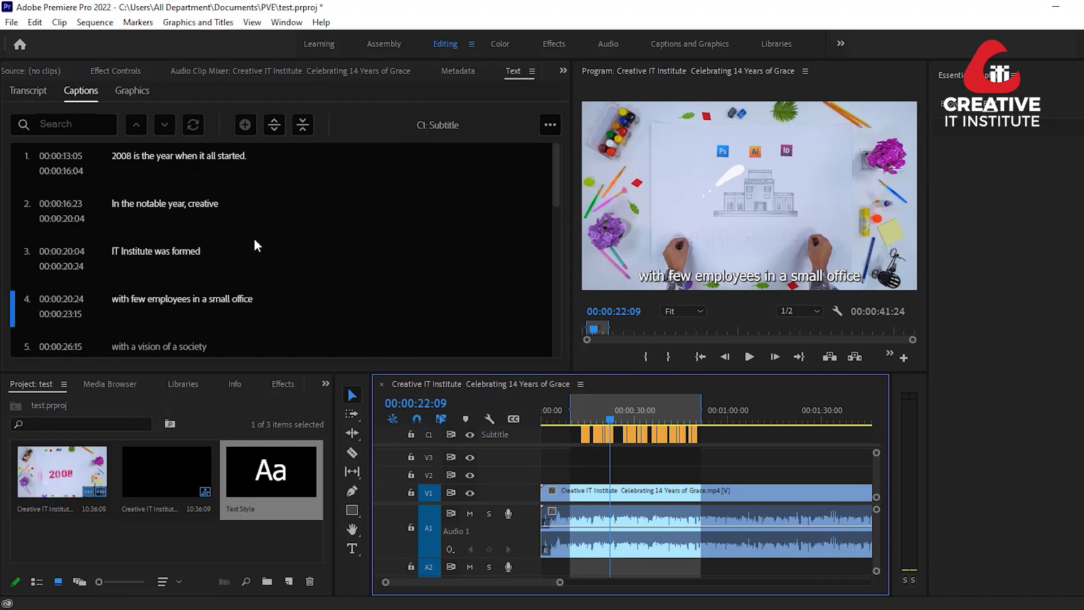
# - Play the opening captions from about 11 seconds, widening the video preview
pyautogui.moveTo(588, 418); pyautogui.dragTo(578, 419)
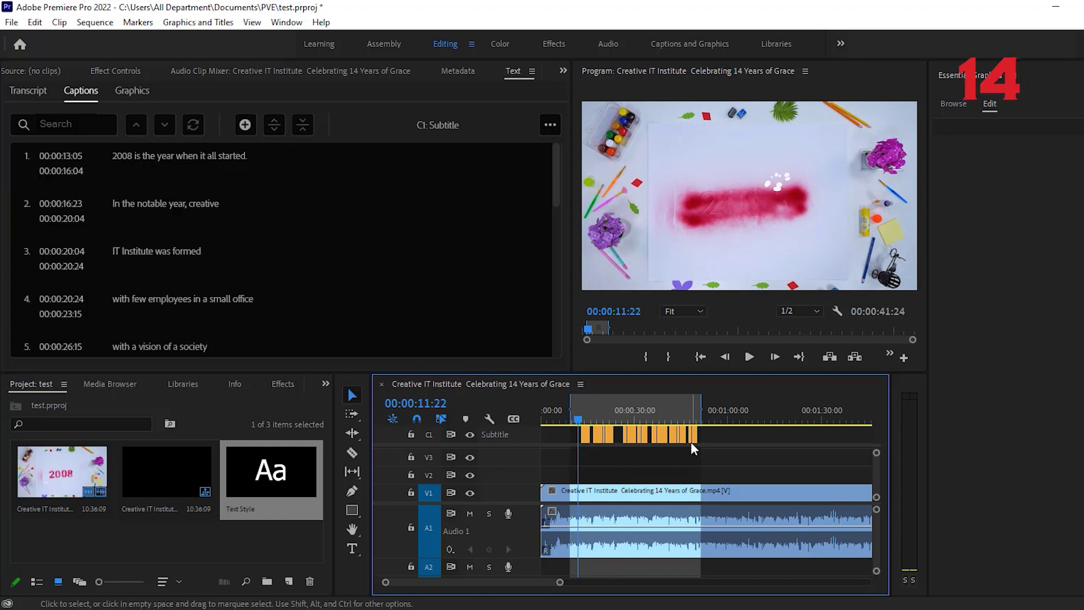
pyautogui.click(576, 421)
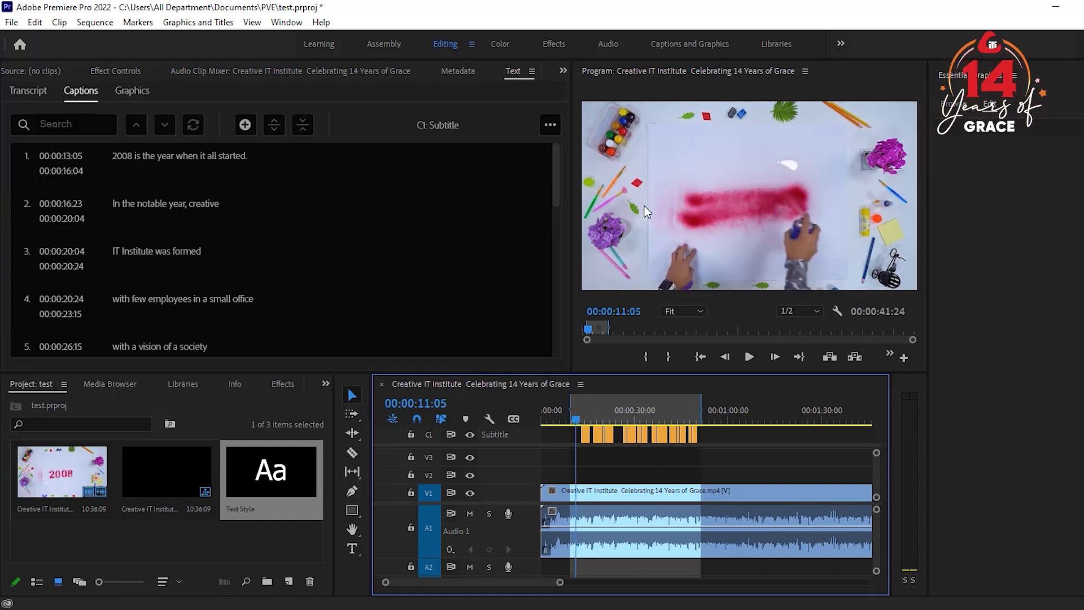
pyautogui.click(749, 356)
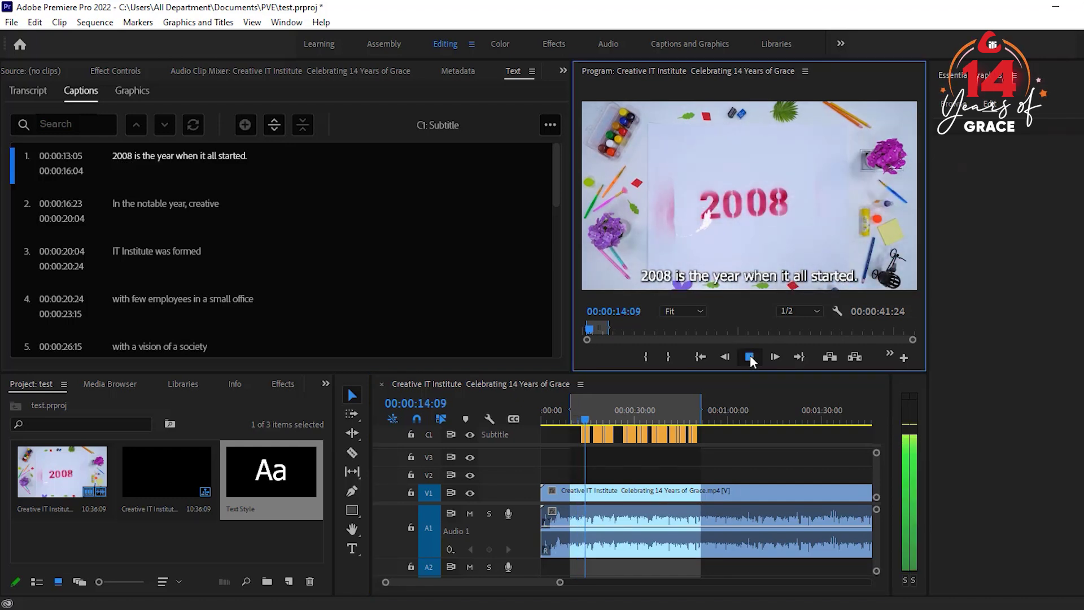
pyautogui.click(749, 356)
pyautogui.moveTo(573, 244); pyautogui.dragTo(464, 233)
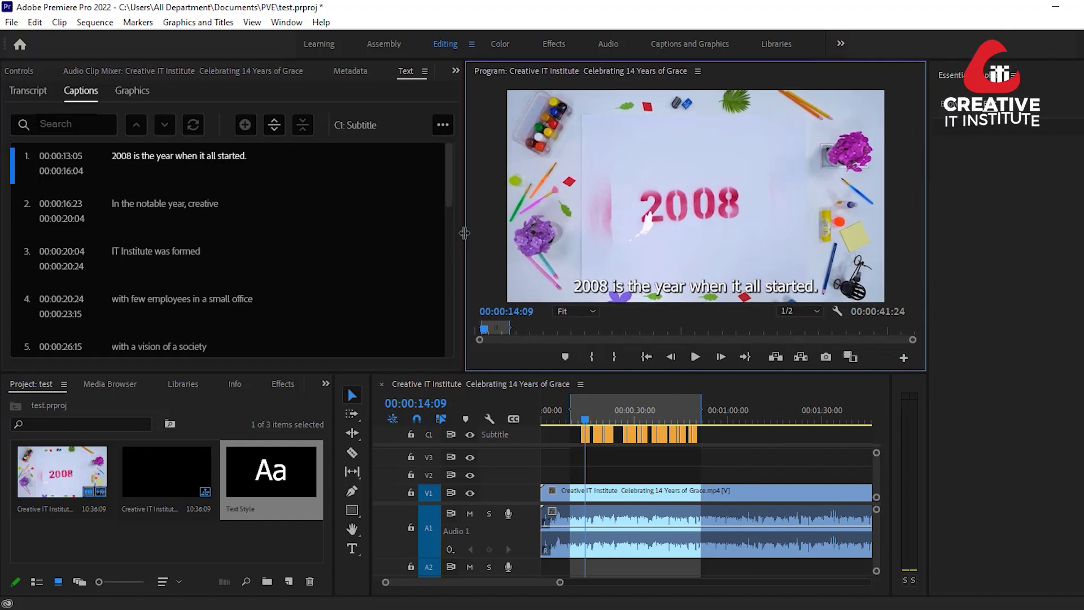
pyautogui.click(580, 412)
pyautogui.click(696, 356)
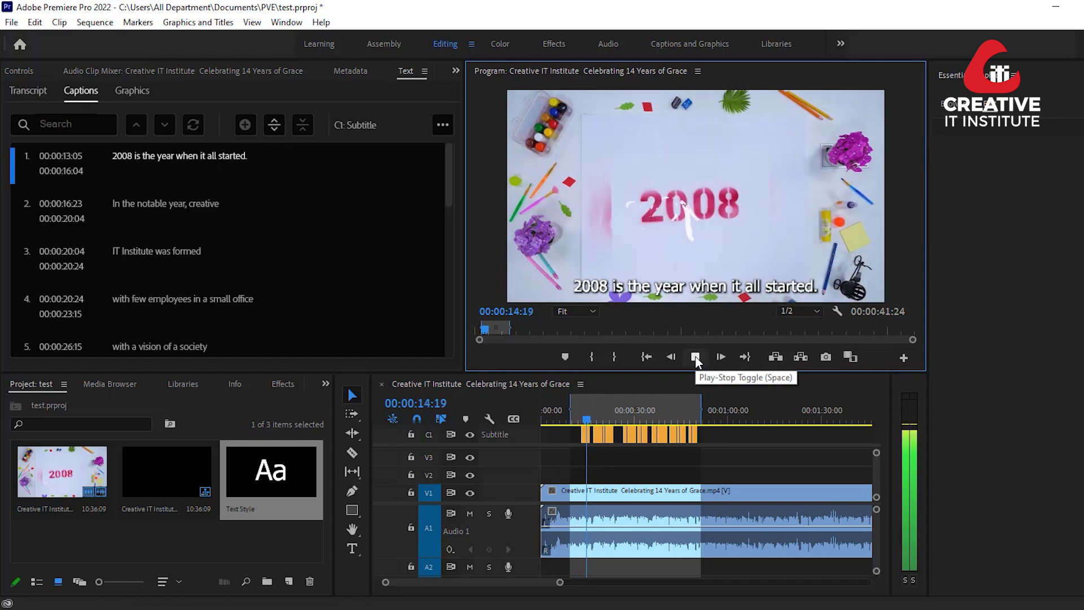
pyautogui.click(696, 357)
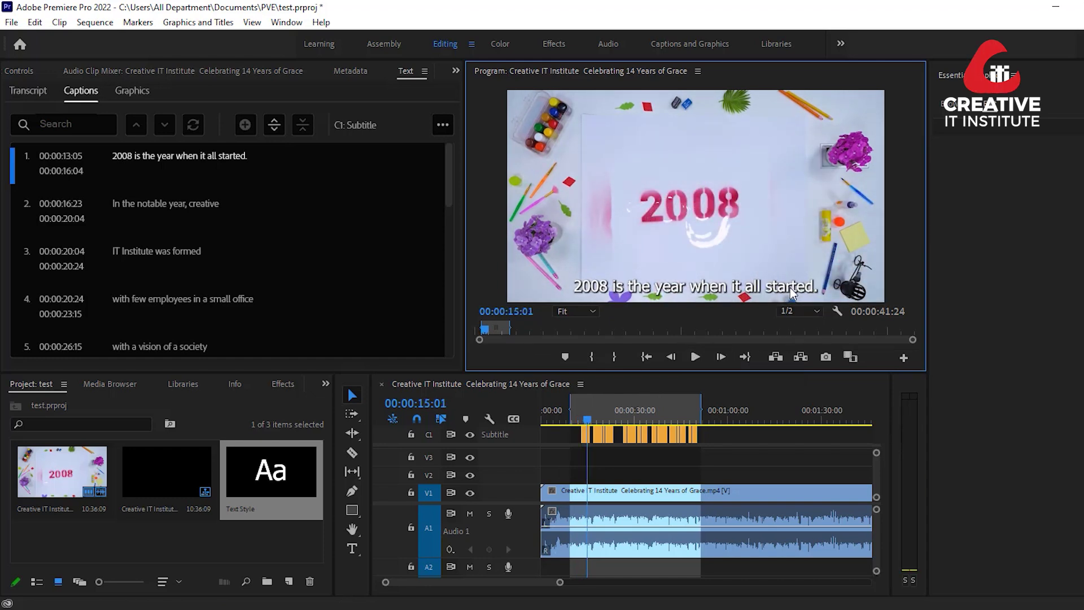
# - Switch Program Monitor playback resolution from 1/2 to Full and replay the first captions
pyautogui.click(803, 309)
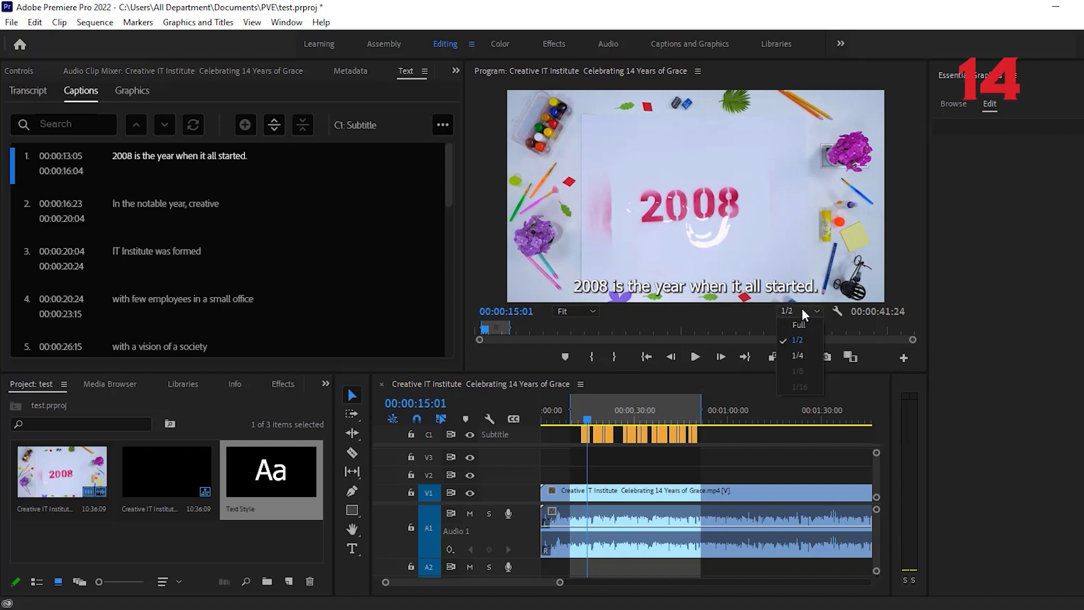
pyautogui.click(799, 326)
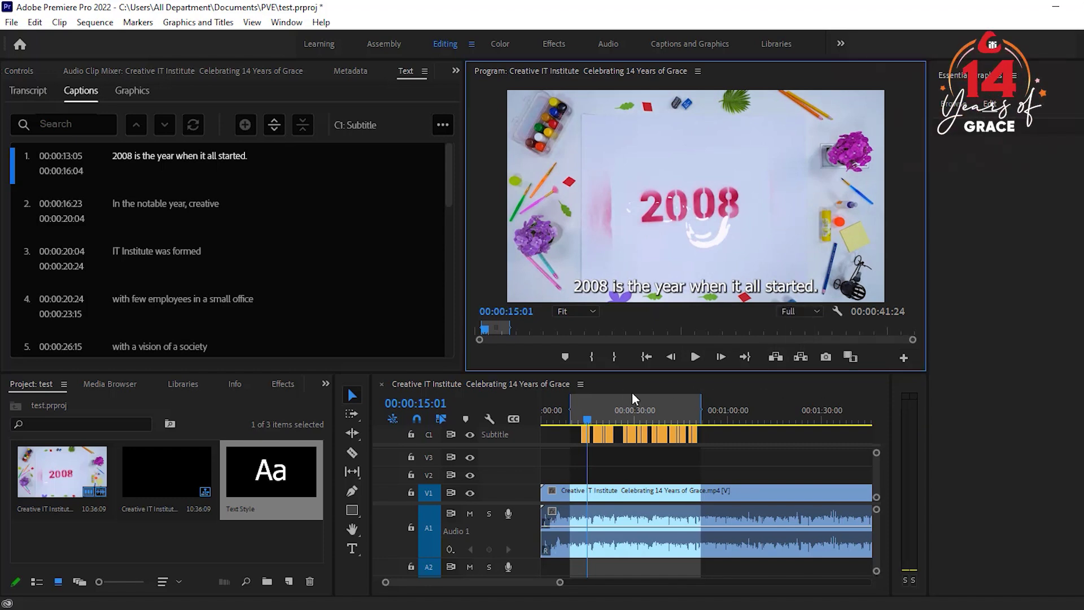
pyautogui.click(583, 418)
pyautogui.press('space')
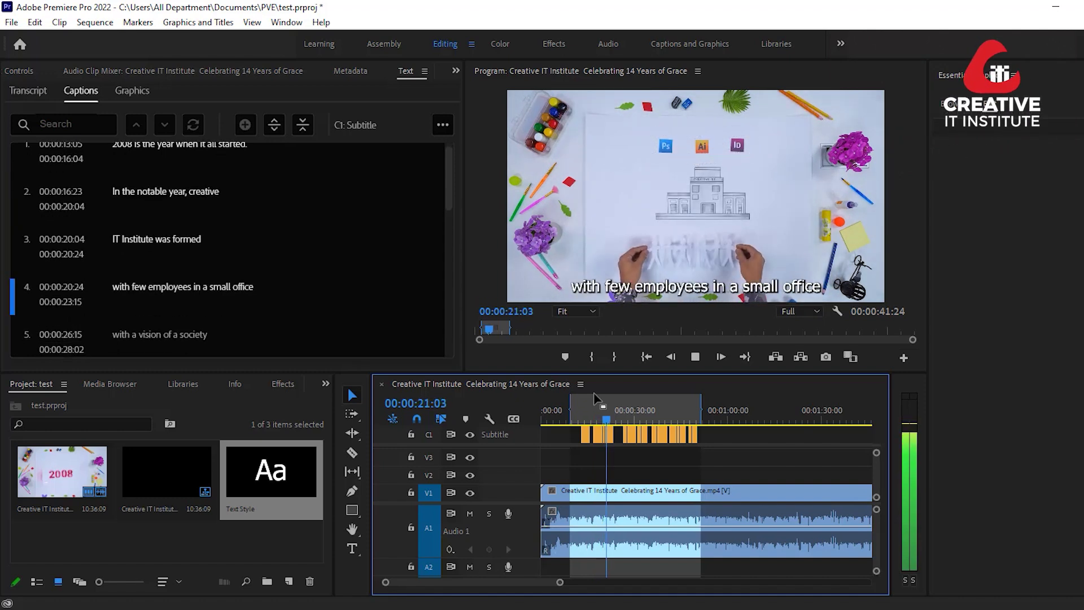
pyautogui.press('space')
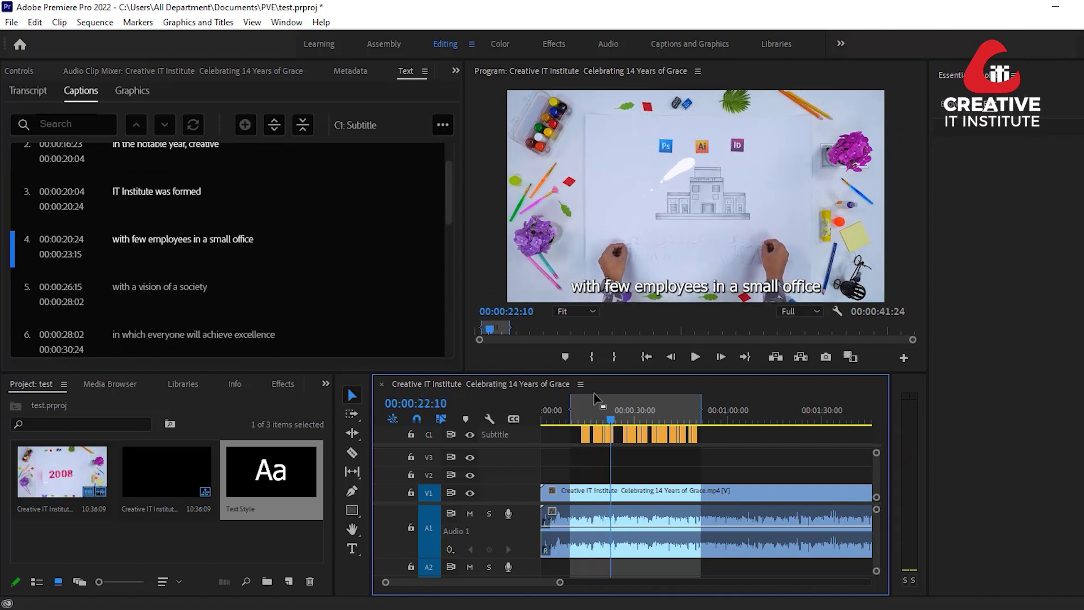
pyautogui.moveTo(606, 415); pyautogui.dragTo(598, 421)
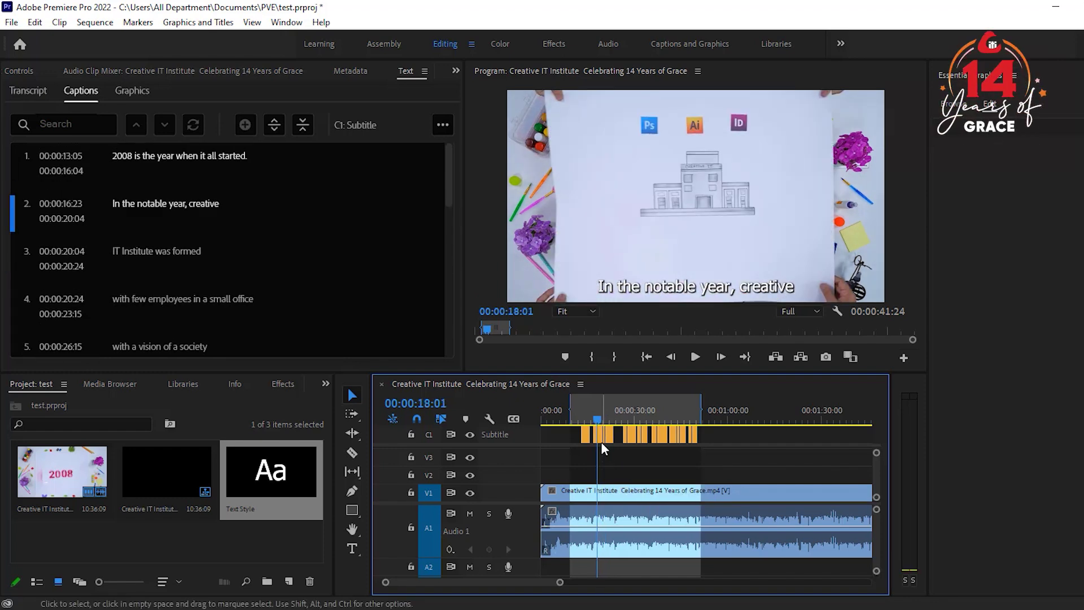
# - Merge 'In the notable year, creative' with 'IT Institute was formed' and play to check
pyautogui.press('=')
pyautogui.press('=')
pyautogui.press('=')
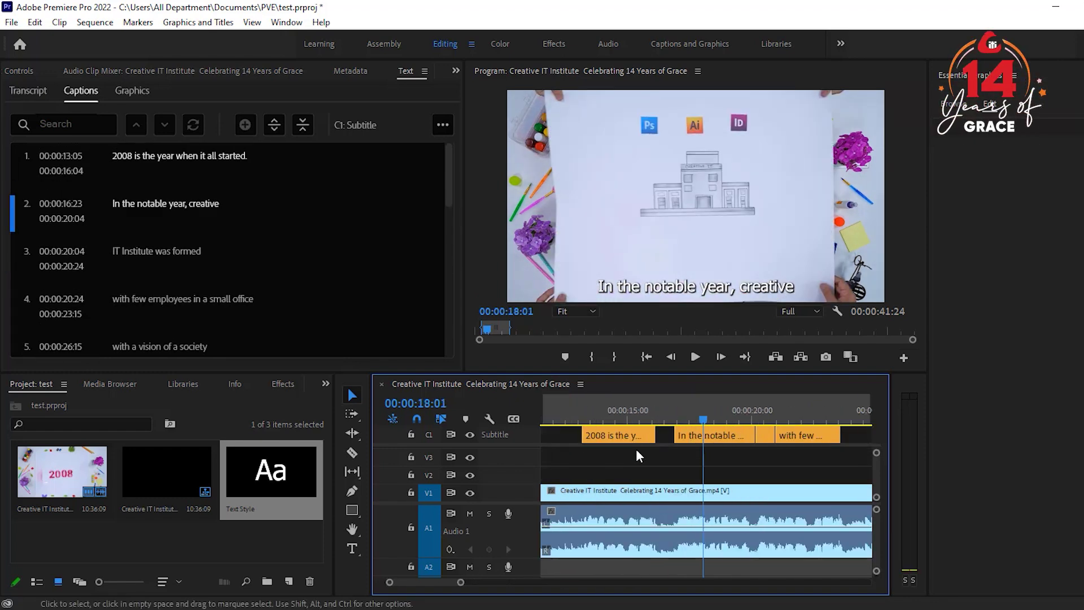
pyautogui.moveTo(659, 421); pyautogui.dragTo(702, 422)
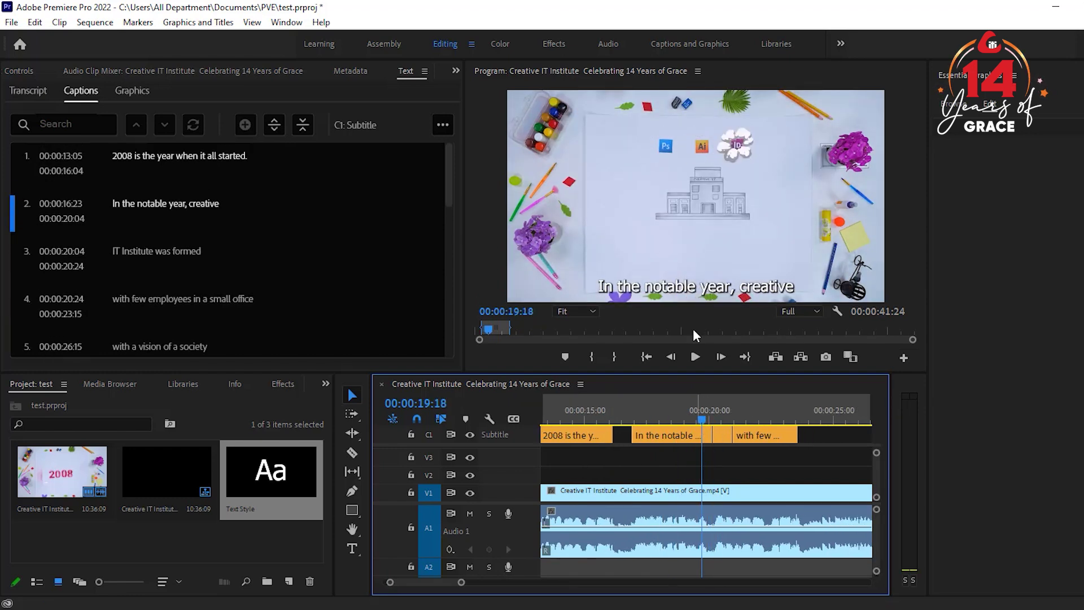
pyautogui.click(725, 435)
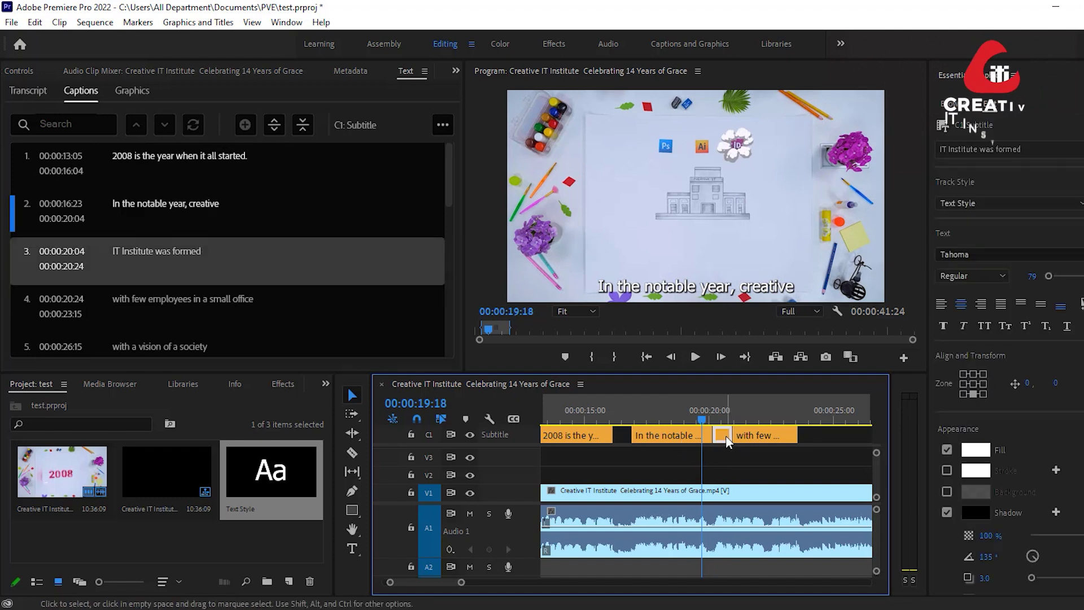
pyautogui.keyDown('shift'); pyautogui.click(672, 436); pyautogui.keyUp('shift')
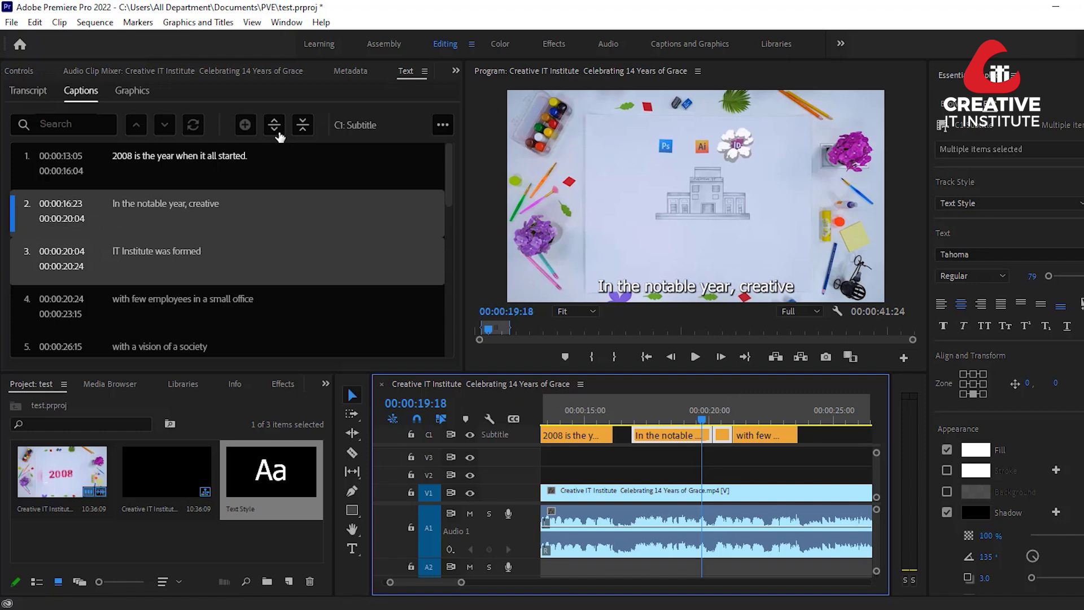
pyautogui.click(303, 128)
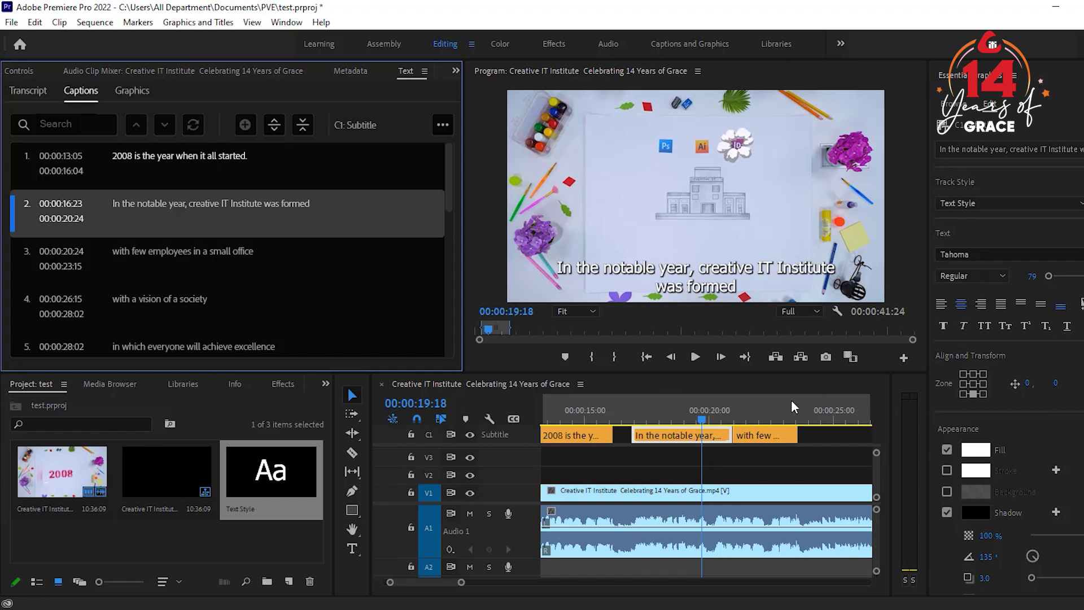
pyautogui.click(686, 412)
pyautogui.press('space')
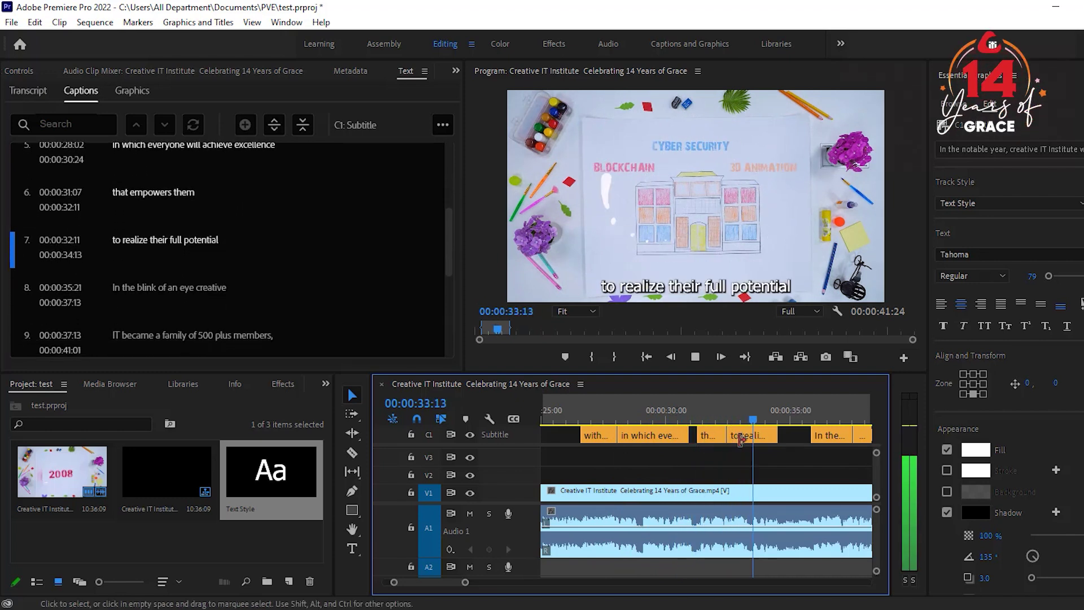
# - Merge short captions 6 and 7 into one and play it back
pyautogui.click(721, 413)
pyautogui.press('space')
pyautogui.moveTo(719, 461); pyautogui.dragTo(757, 407)
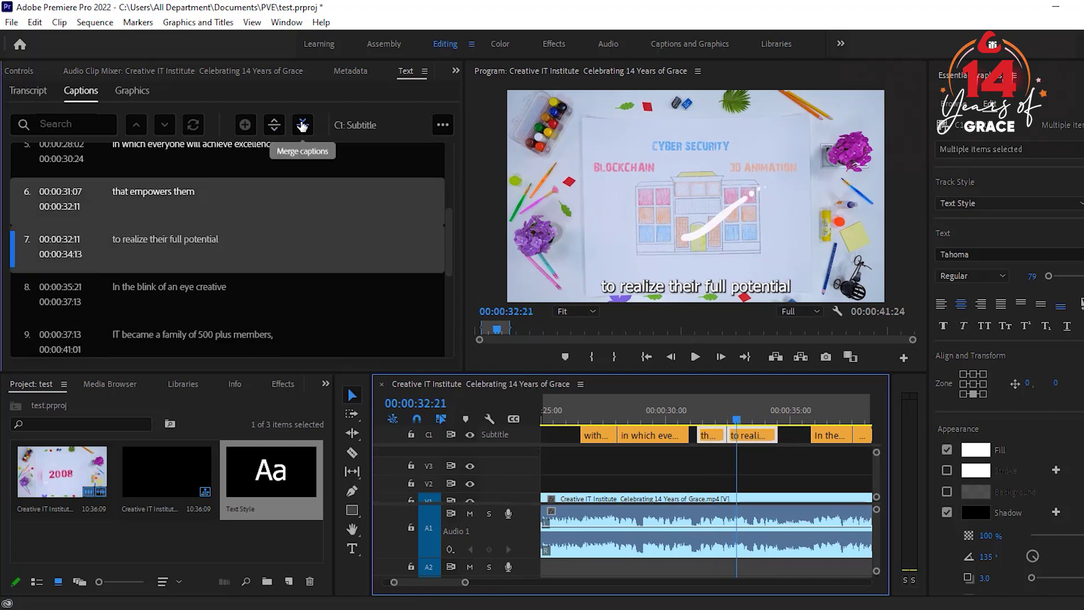
pyautogui.click(303, 126)
pyautogui.click(701, 415)
pyautogui.press('space')
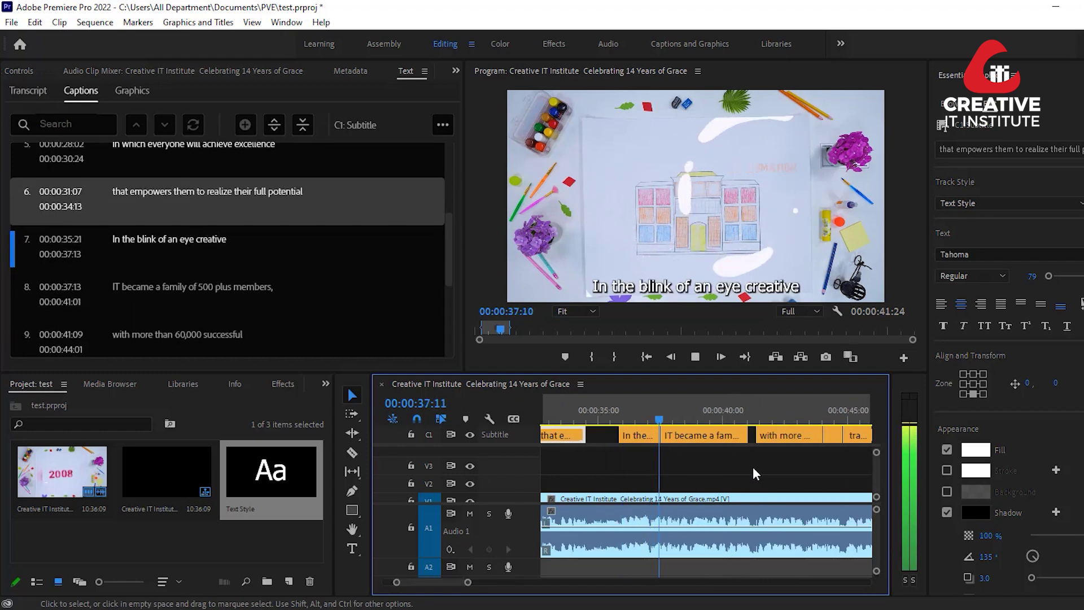
# - Merge caption 7 with caption 8 so the 500-members line forms one caption
pyautogui.click(647, 419)
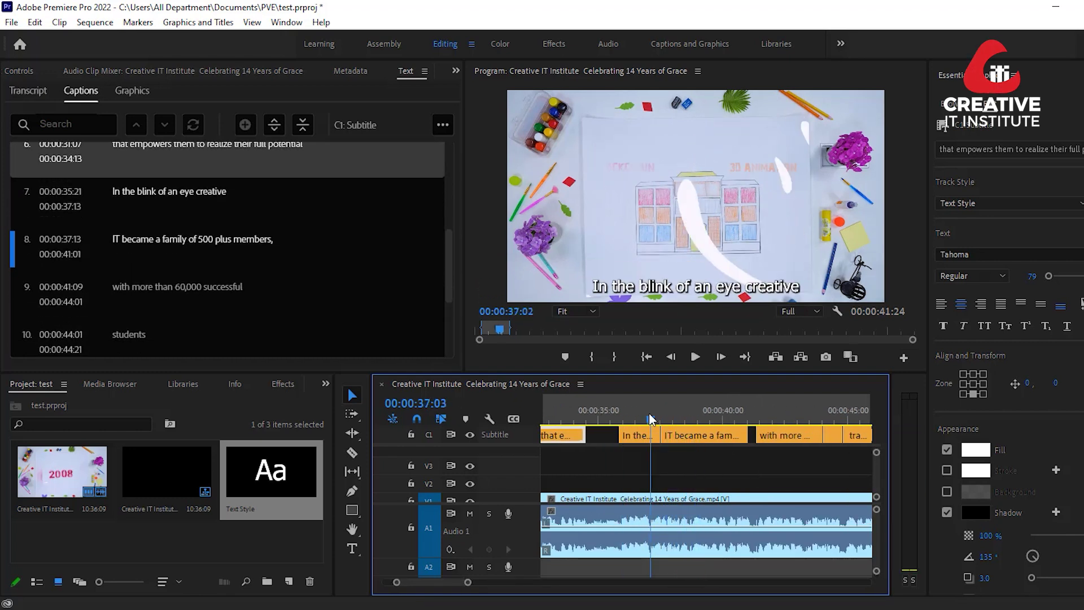
pyautogui.click(666, 419)
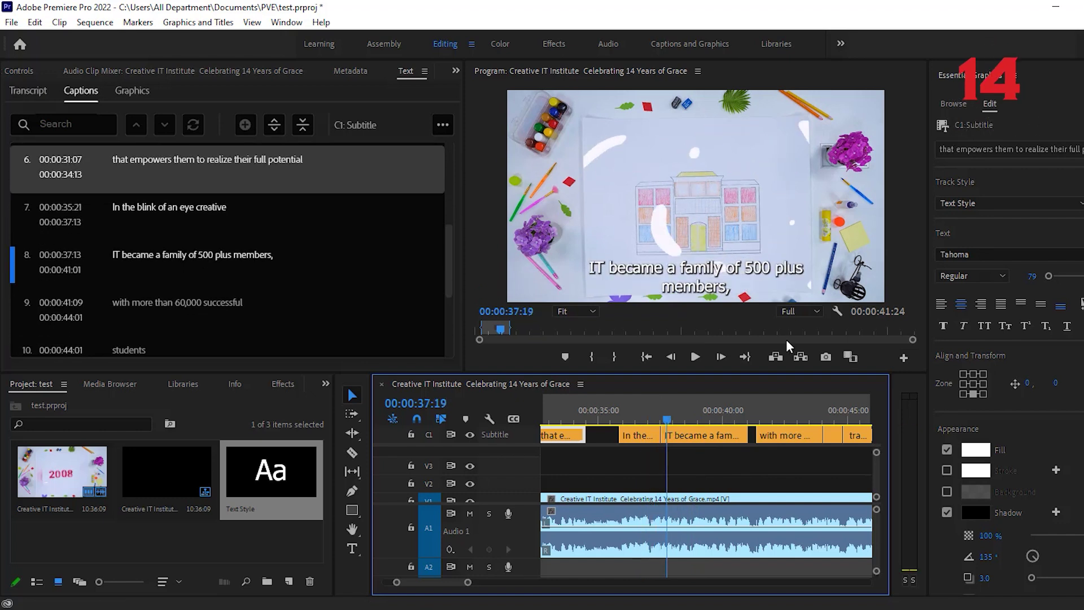
pyautogui.moveTo(637, 466); pyautogui.dragTo(677, 433)
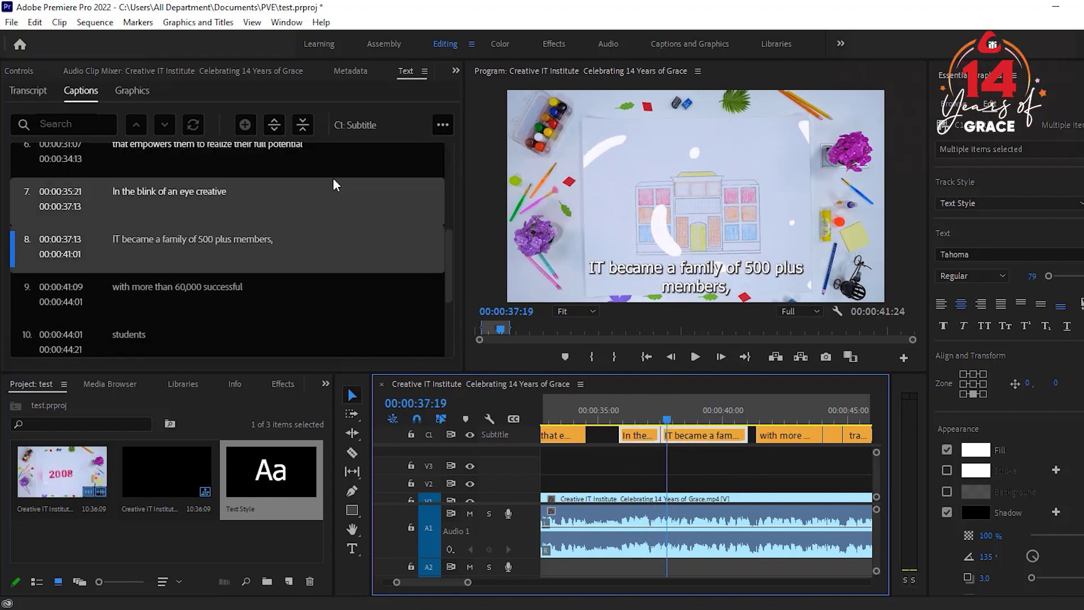
pyautogui.click(303, 125)
# - Deselect the captions, zoom the timeline out, and return to the first caption
pyautogui.click(709, 464)
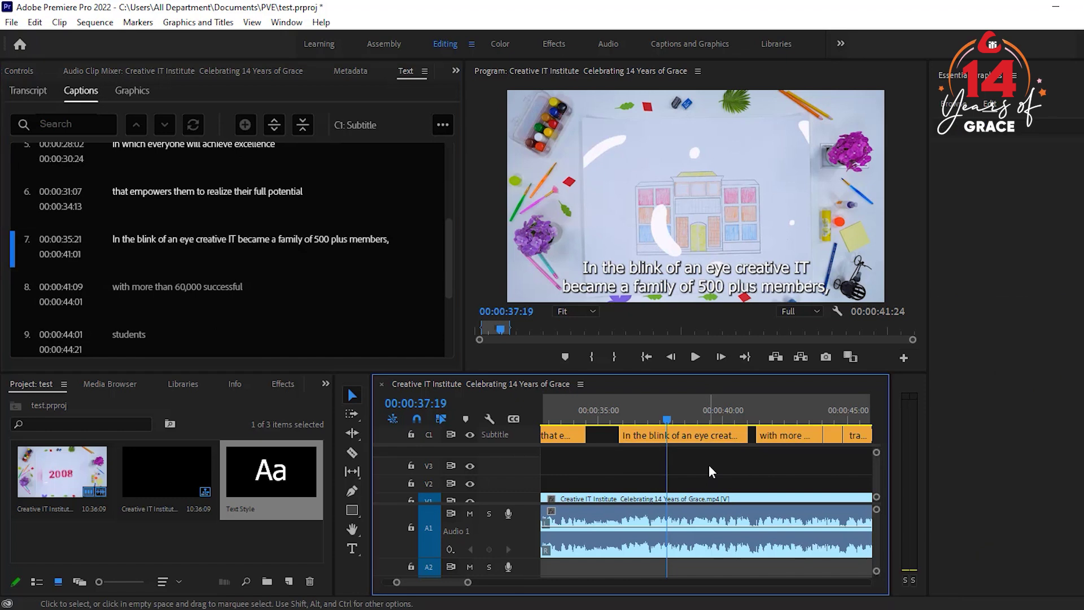
pyautogui.moveTo(467, 583); pyautogui.dragTo(486, 584)
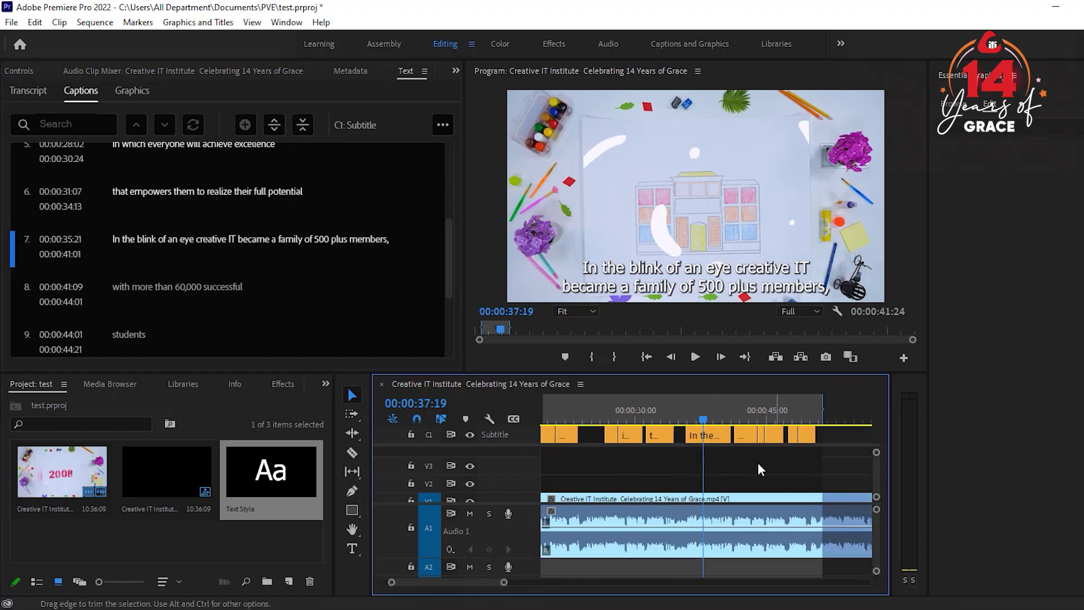
pyautogui.scroll(3, 759, 467)
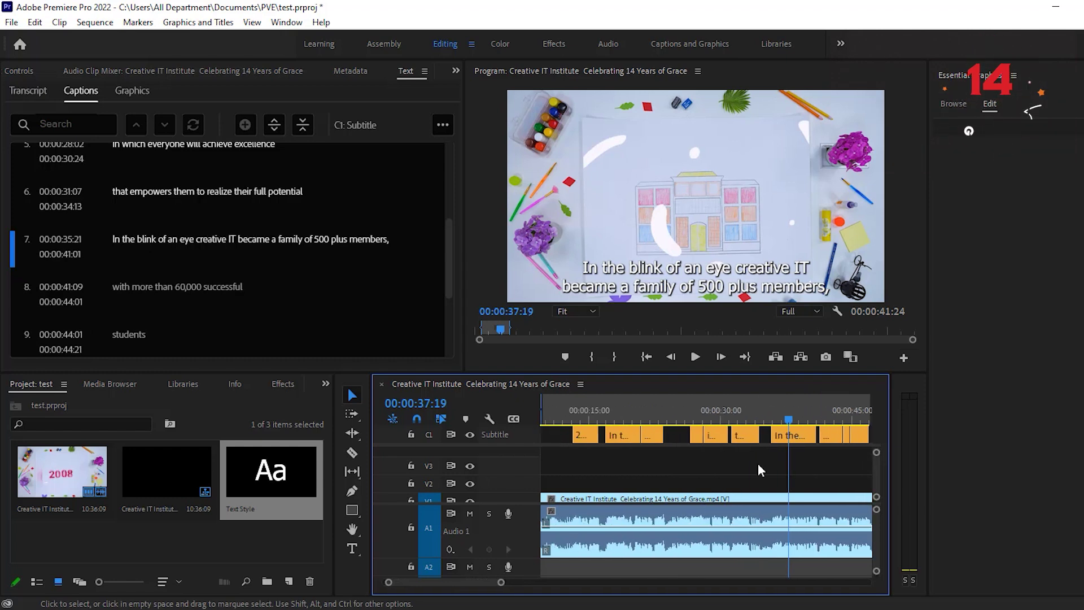
pyautogui.scroll(3, 758, 463)
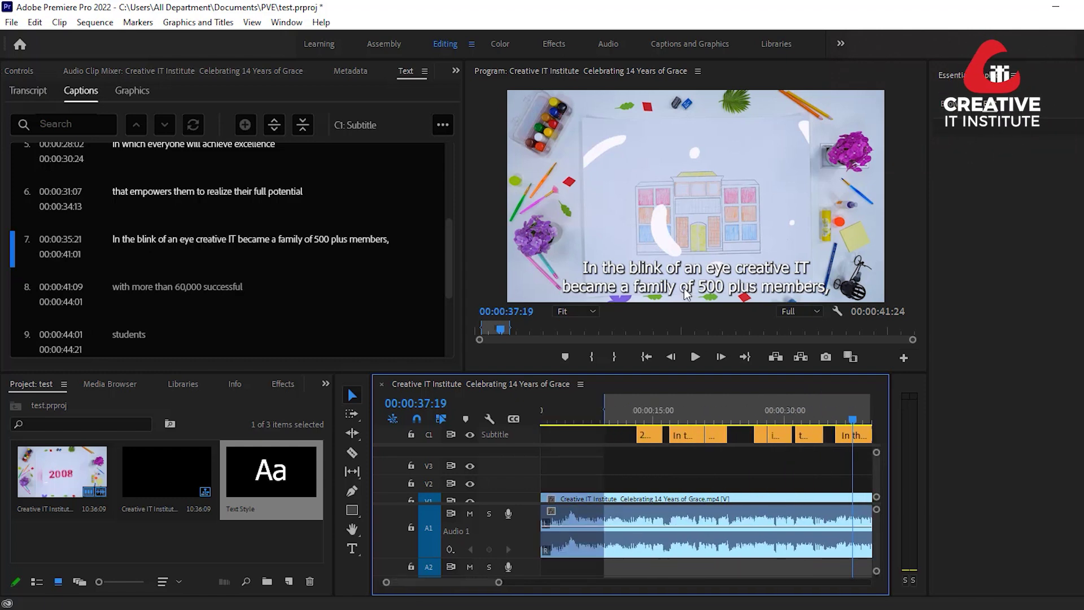
pyautogui.click(645, 415)
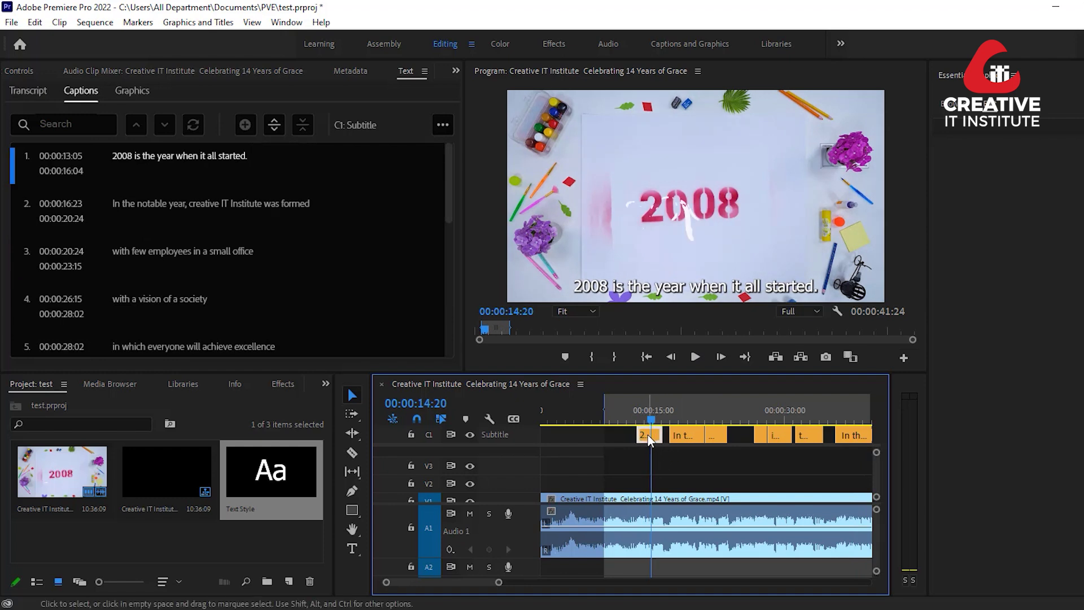
# - Set the first caption's font size to 50 in Essential Graphics
pyautogui.click(648, 436)
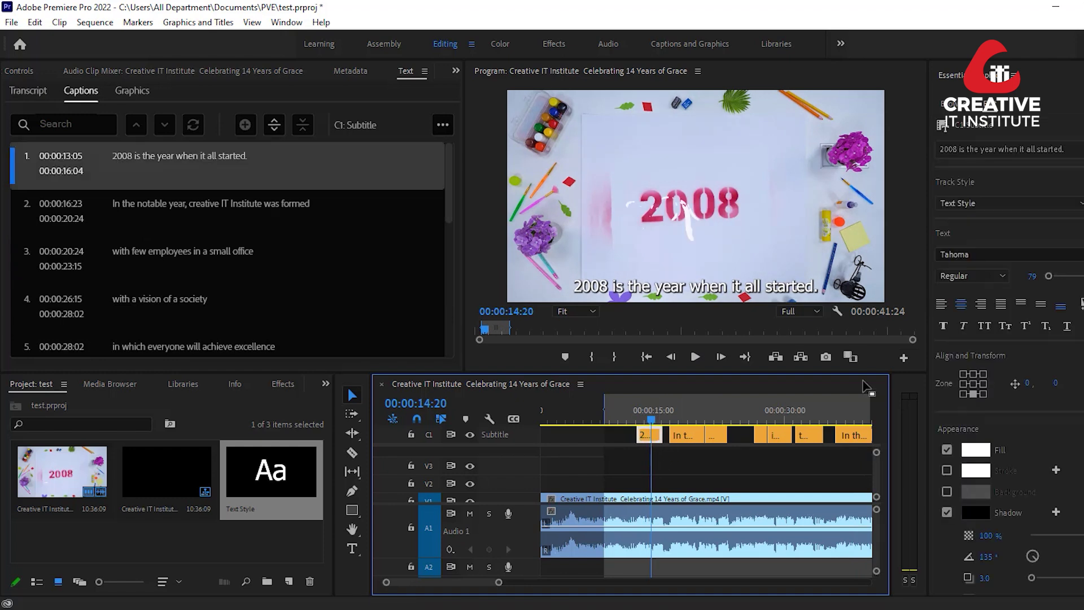
pyautogui.click(1028, 274)
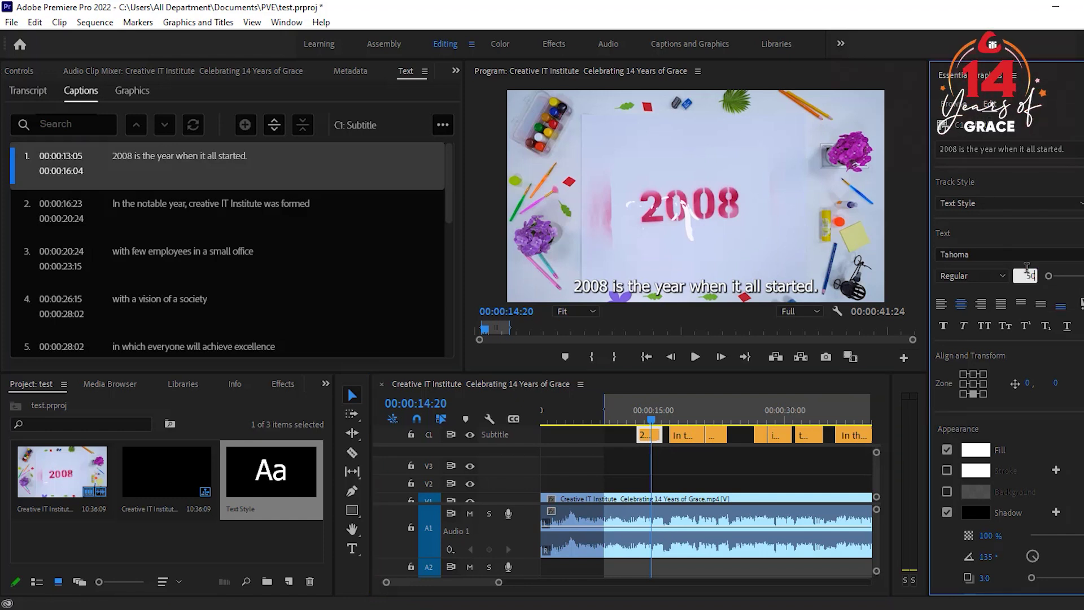
pyautogui.press('Return')
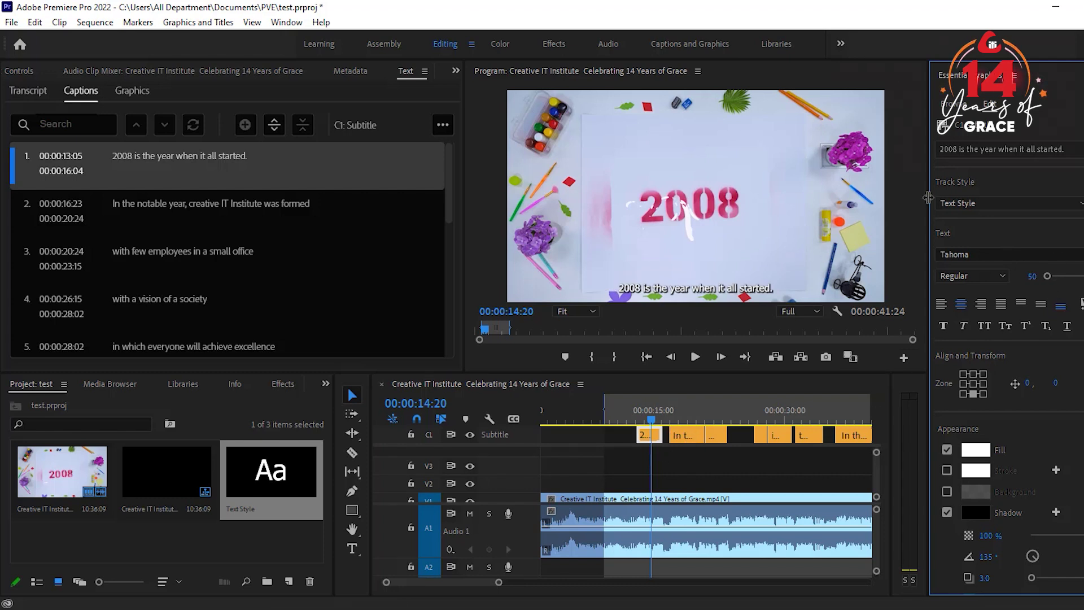
# - Save the smaller look as a new track style named Text Style 2
pyautogui.click(971, 203)
pyautogui.click(978, 219)
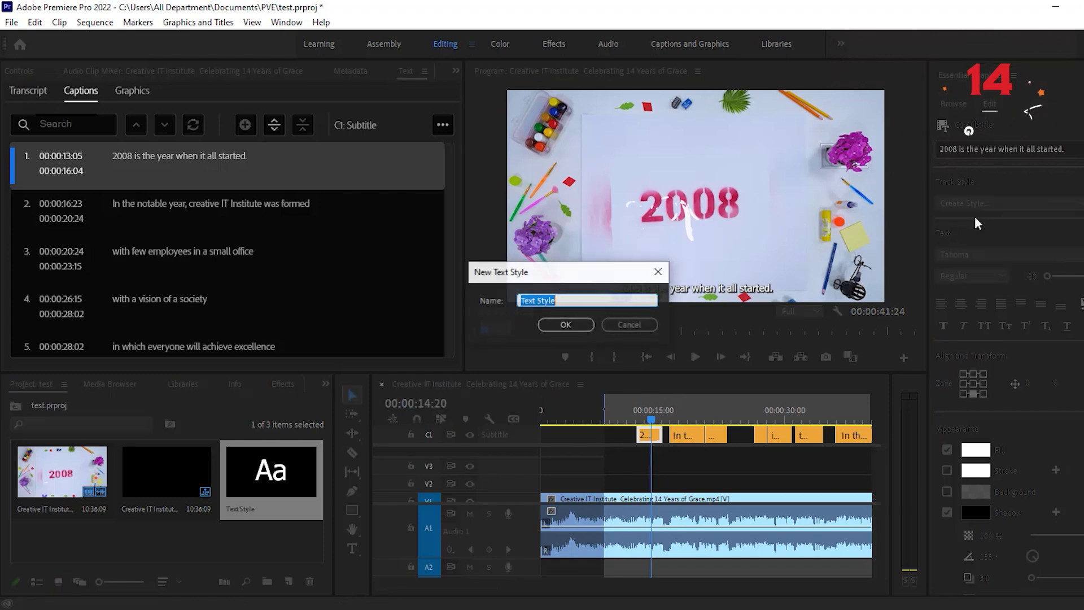
pyautogui.click(605, 300)
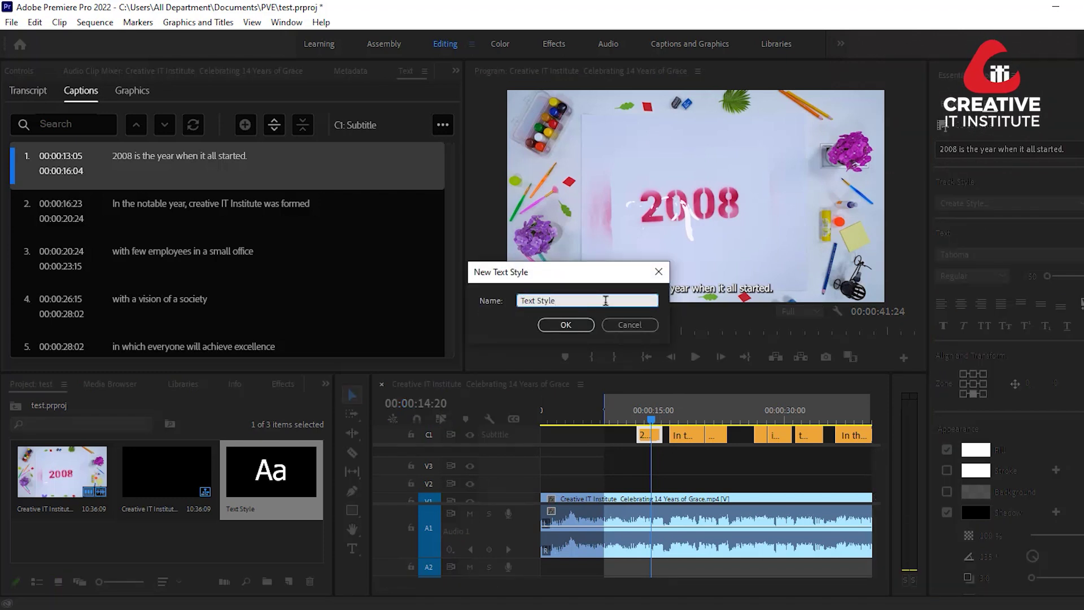
pyautogui.click(565, 325)
pyautogui.moveTo(655, 421); pyautogui.dragTo(792, 424)
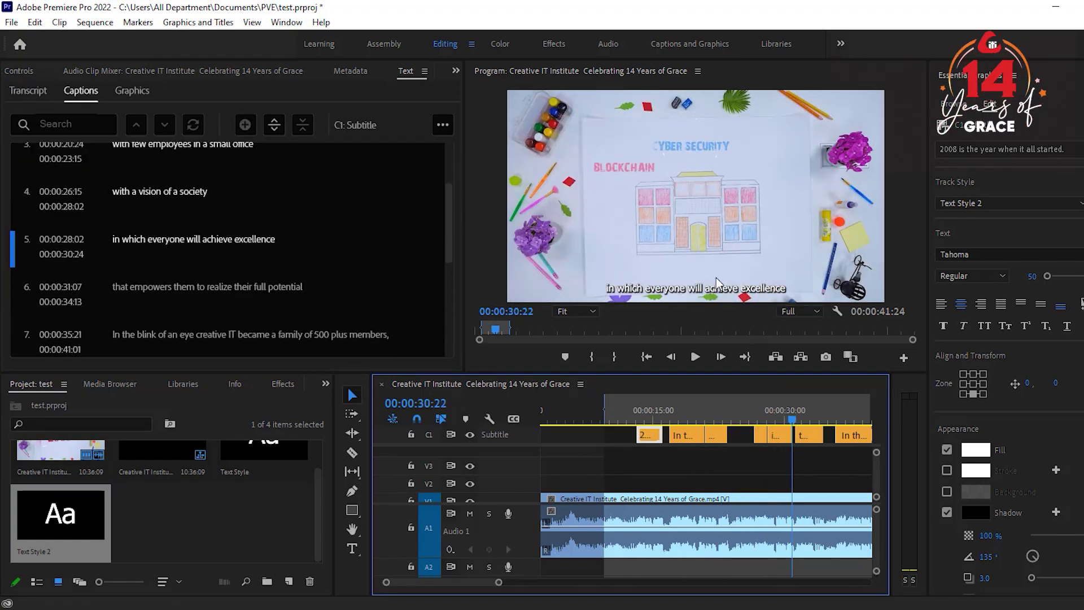
pyautogui.scroll(-3, 795, 467)
pyautogui.moveTo(621, 421); pyautogui.dragTo(685, 416)
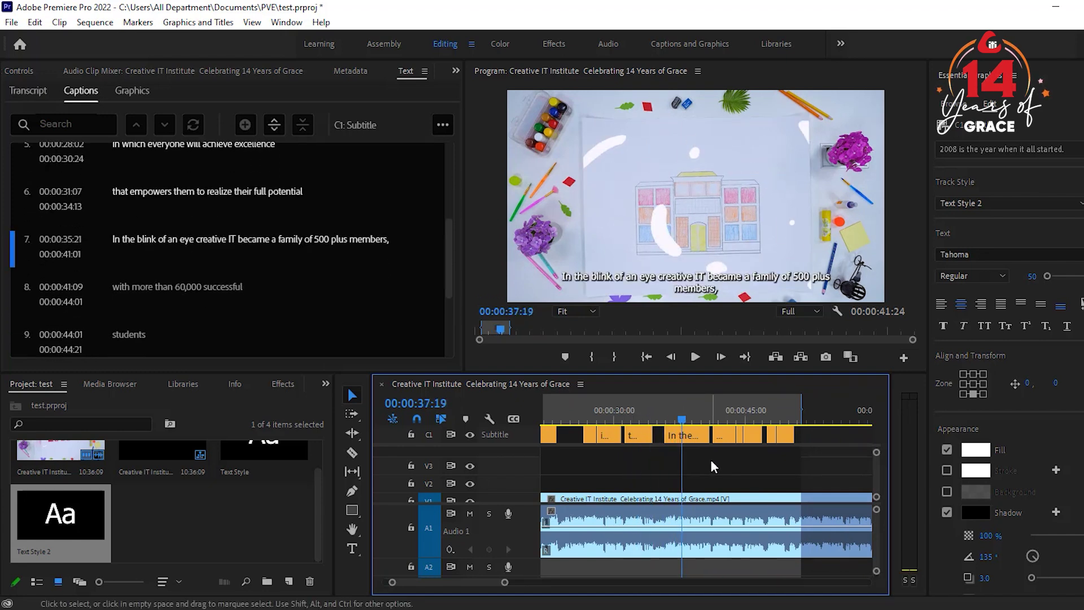